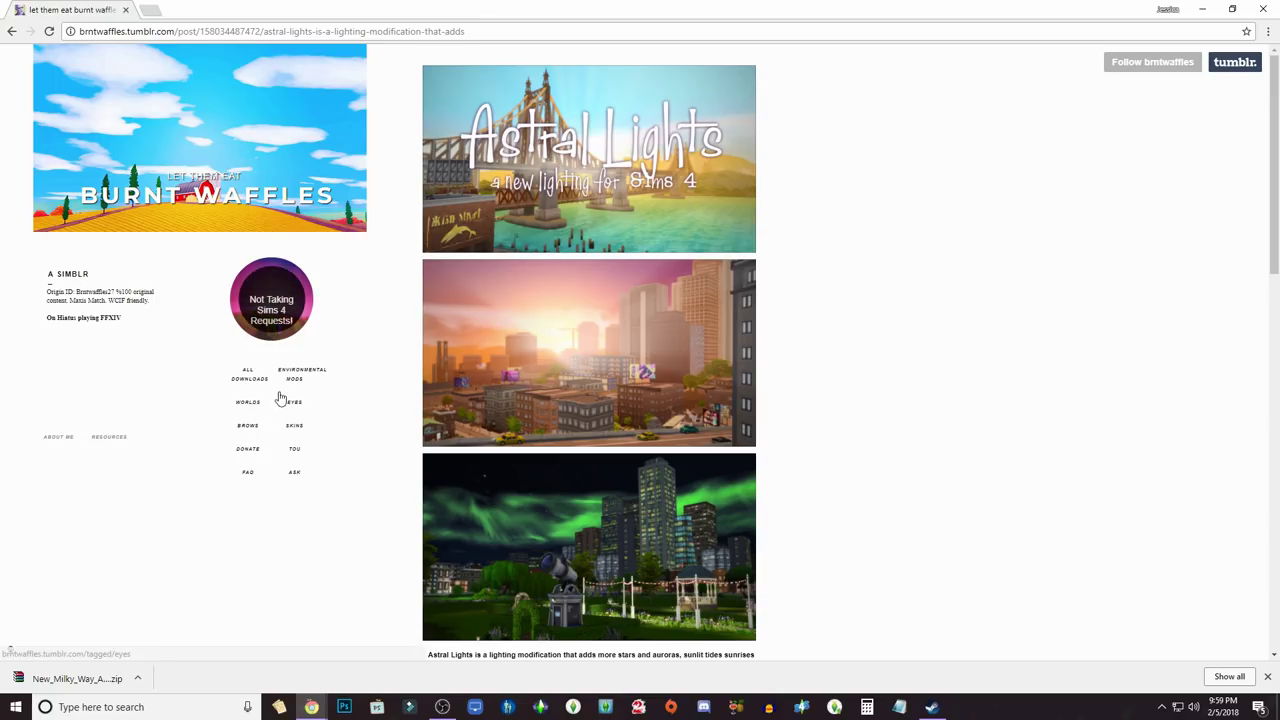
pyautogui.middleClick(307, 342)
pyautogui.click(221, 6)
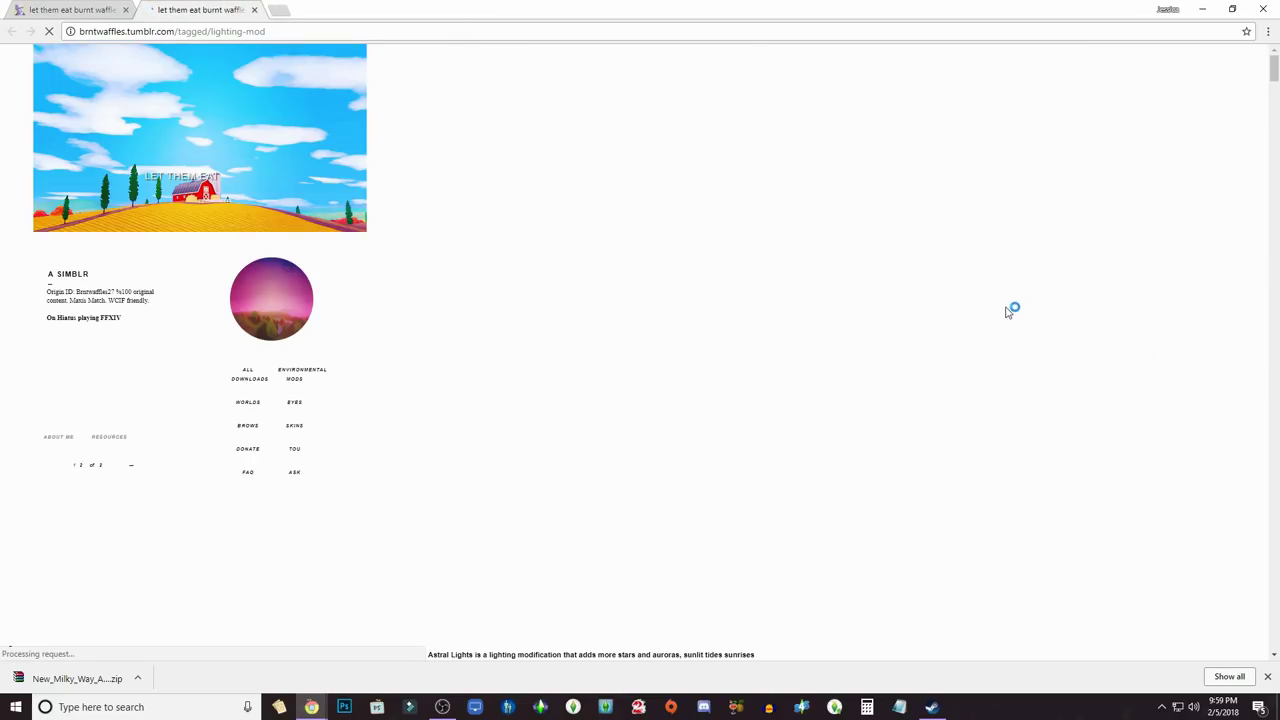
pyautogui.scroll(-10, 949, 292)
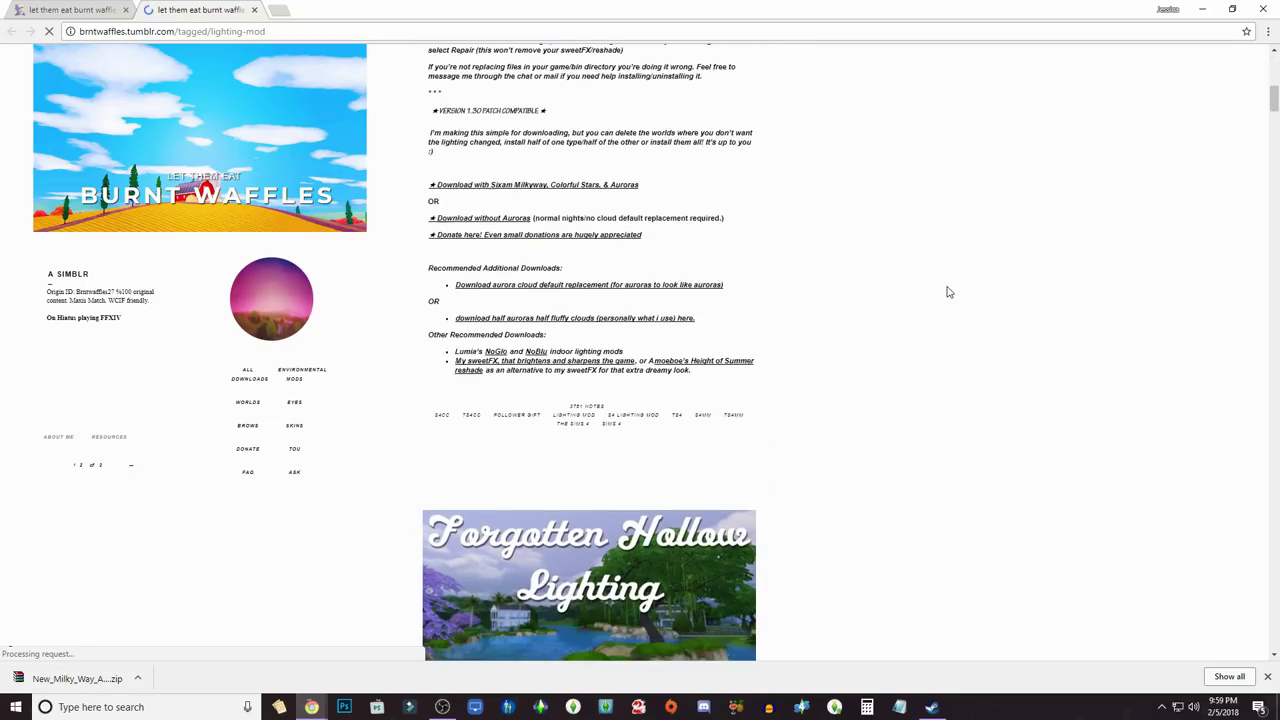
pyautogui.scroll(3, 931, 303)
pyautogui.scroll(6, 731, 374)
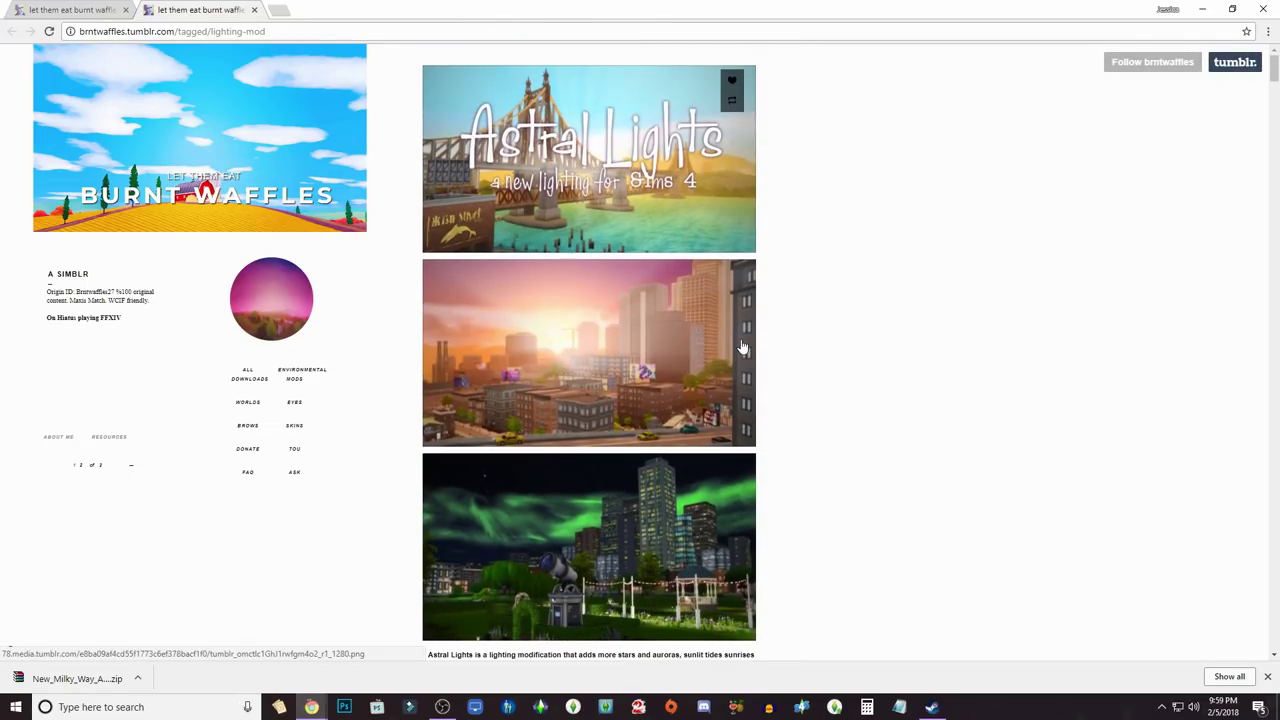
pyautogui.scroll(-4, 785, 286)
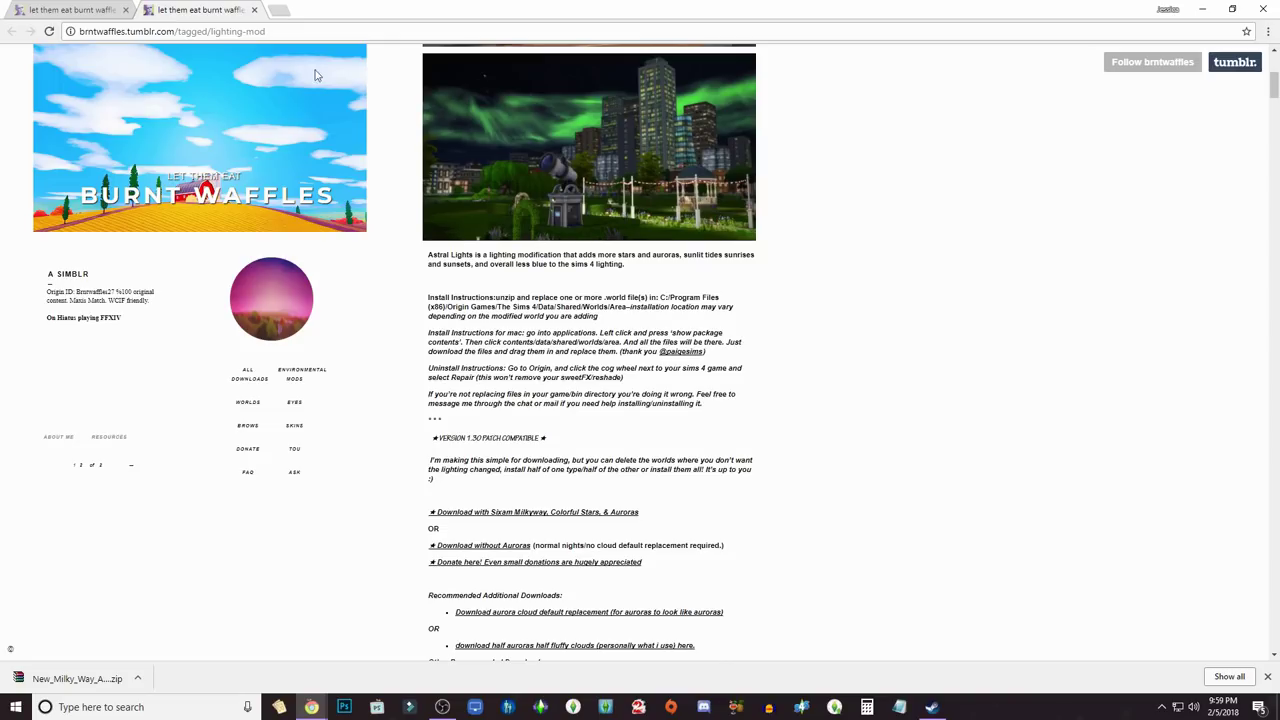
pyautogui.click(254, 9)
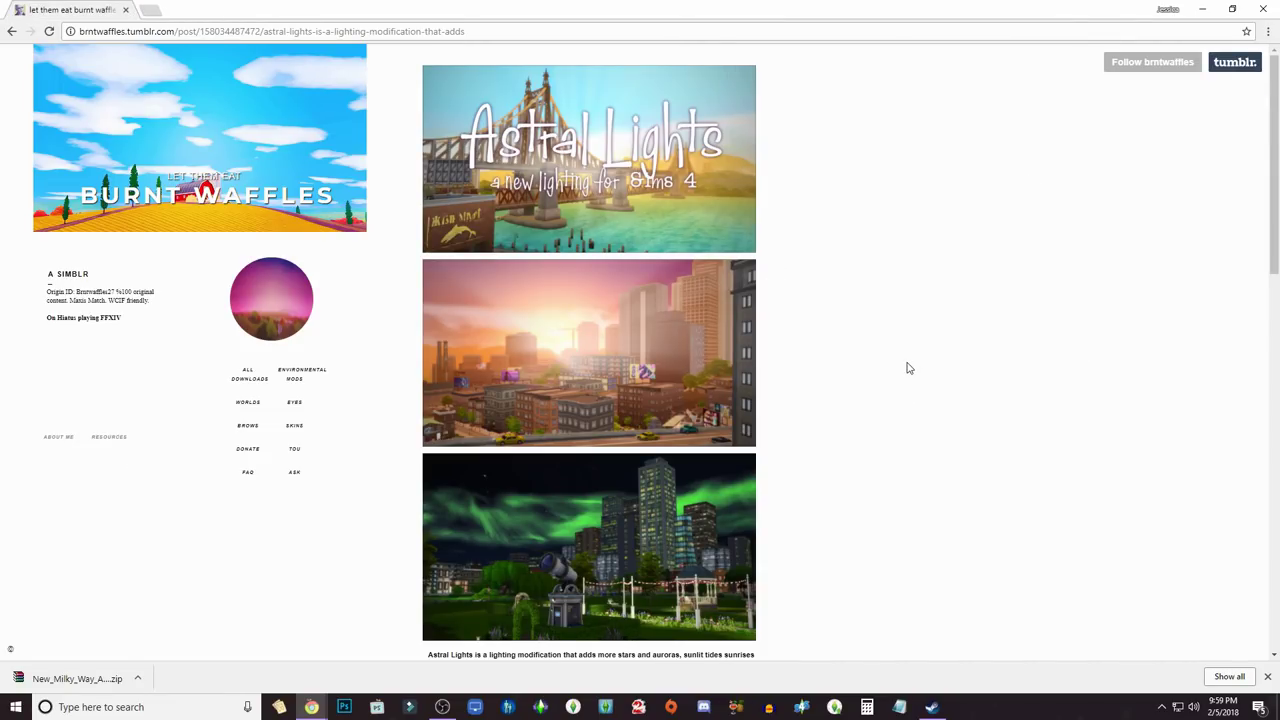
pyautogui.scroll(-4, 957, 182)
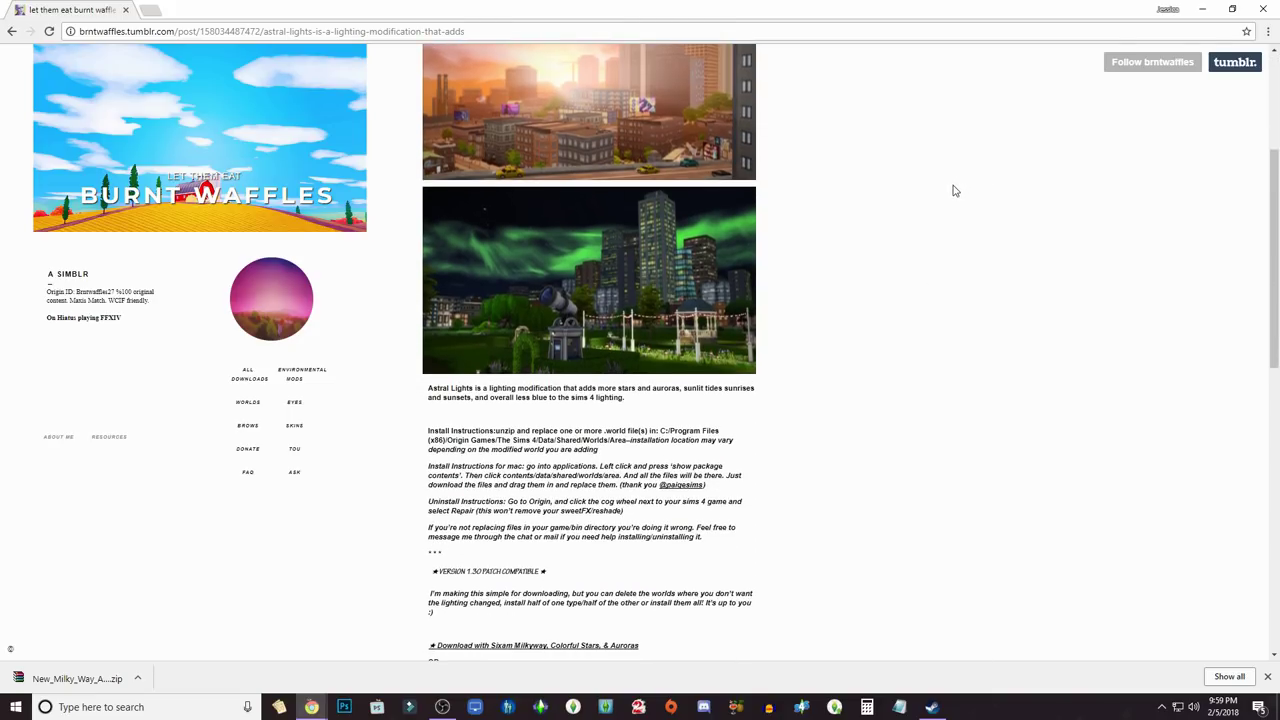
pyautogui.scroll(-2, 953, 191)
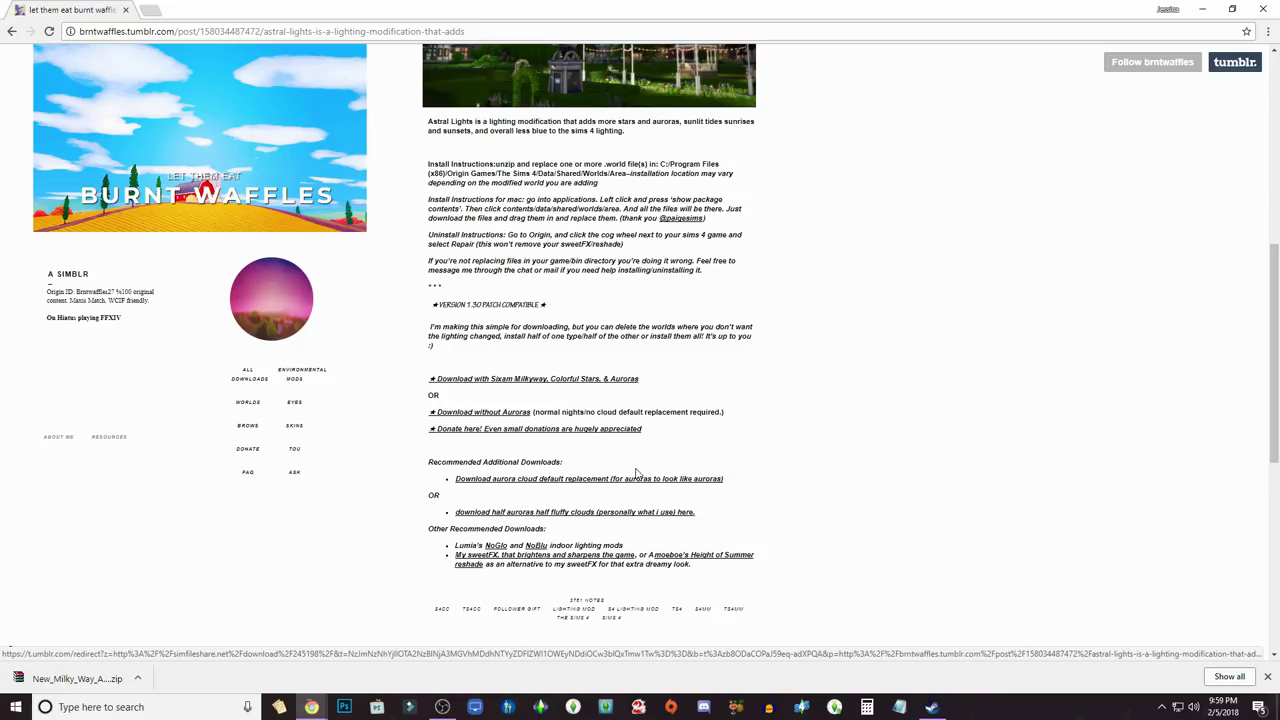
pyautogui.scroll(2, 477, 418)
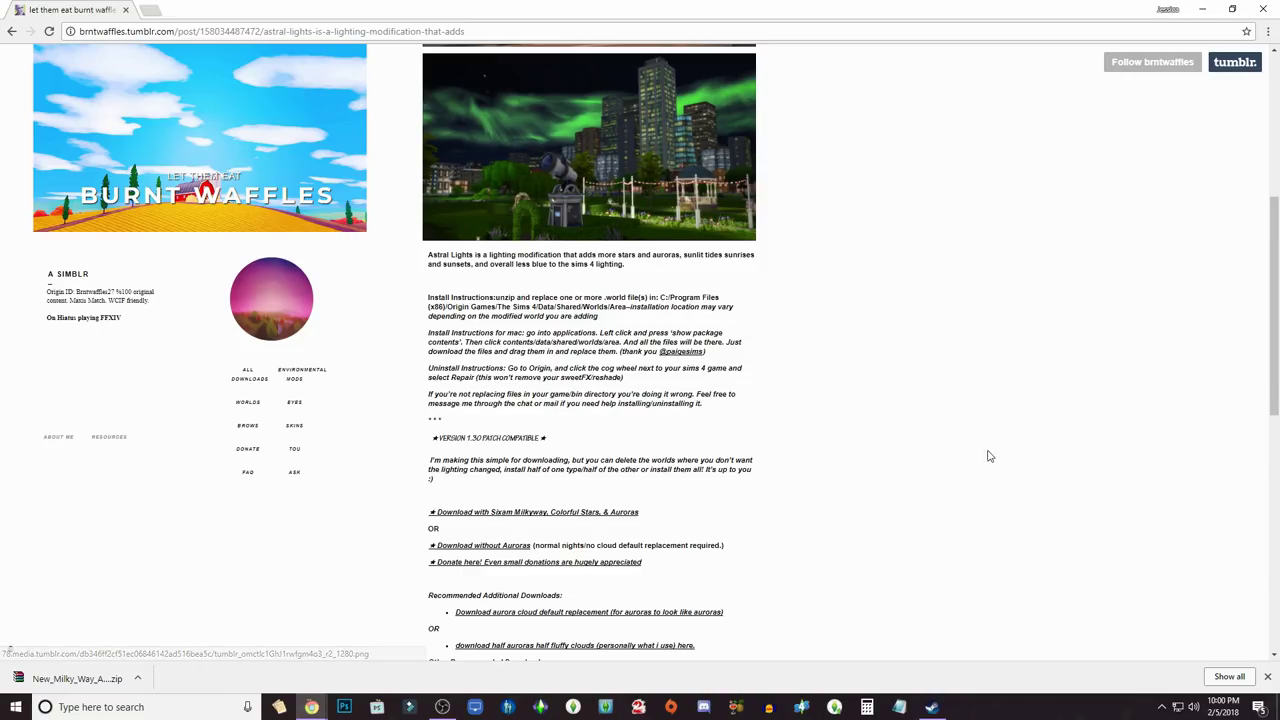
pyautogui.scroll(-2, 613, 448)
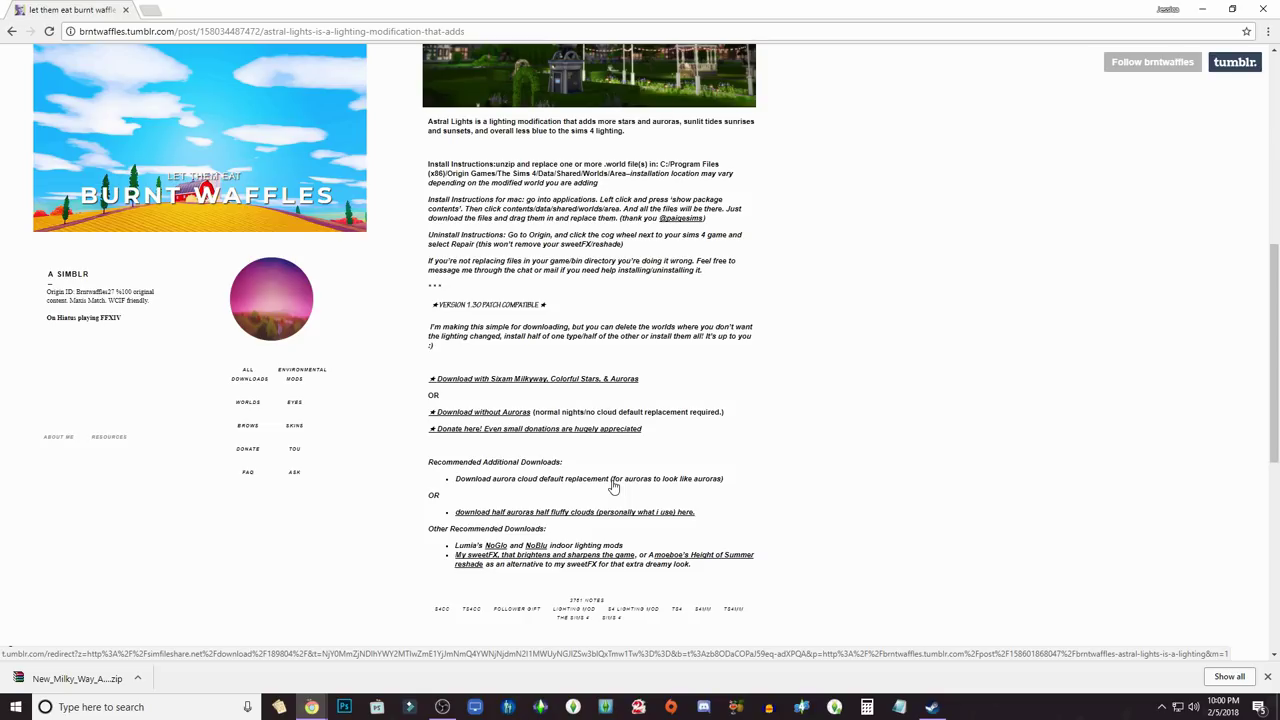
# Step: Find the downloaded New_Milky_Way_Auroras_1.30 zip and extract it to its own folder, replacing existing files
pyautogui.click(137, 678)
pyautogui.click(138, 678)
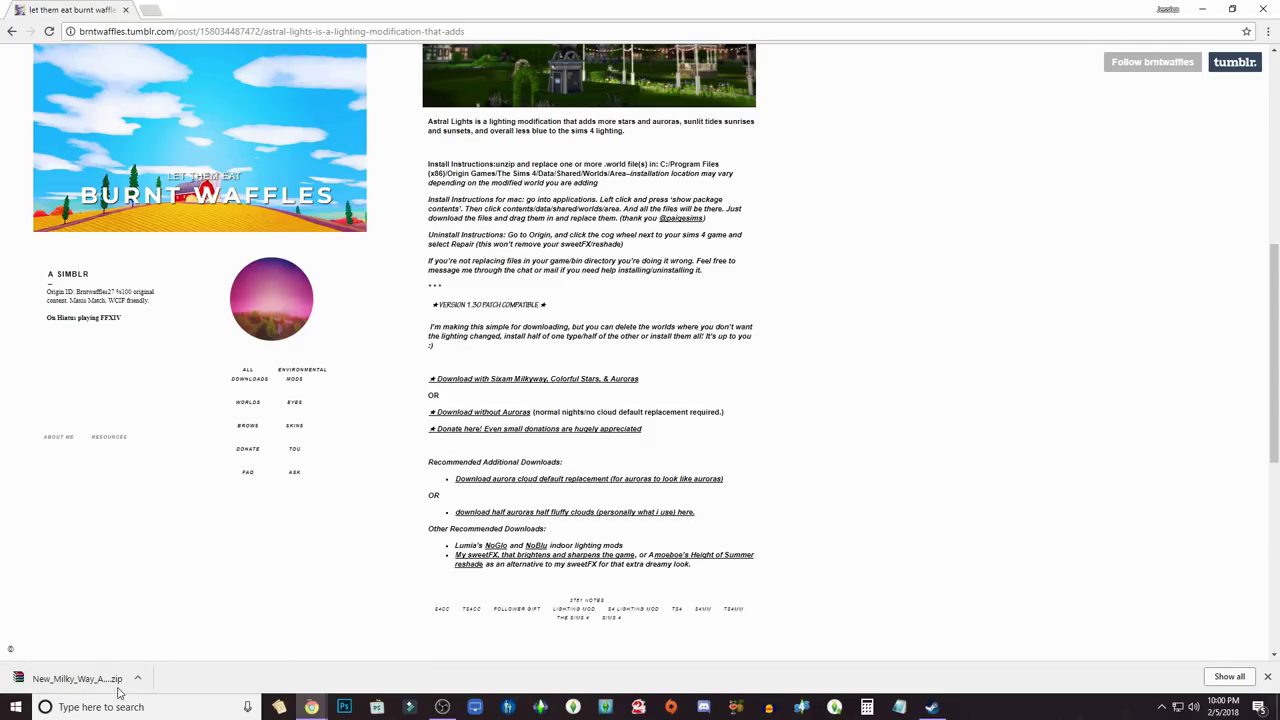
pyautogui.click(138, 678)
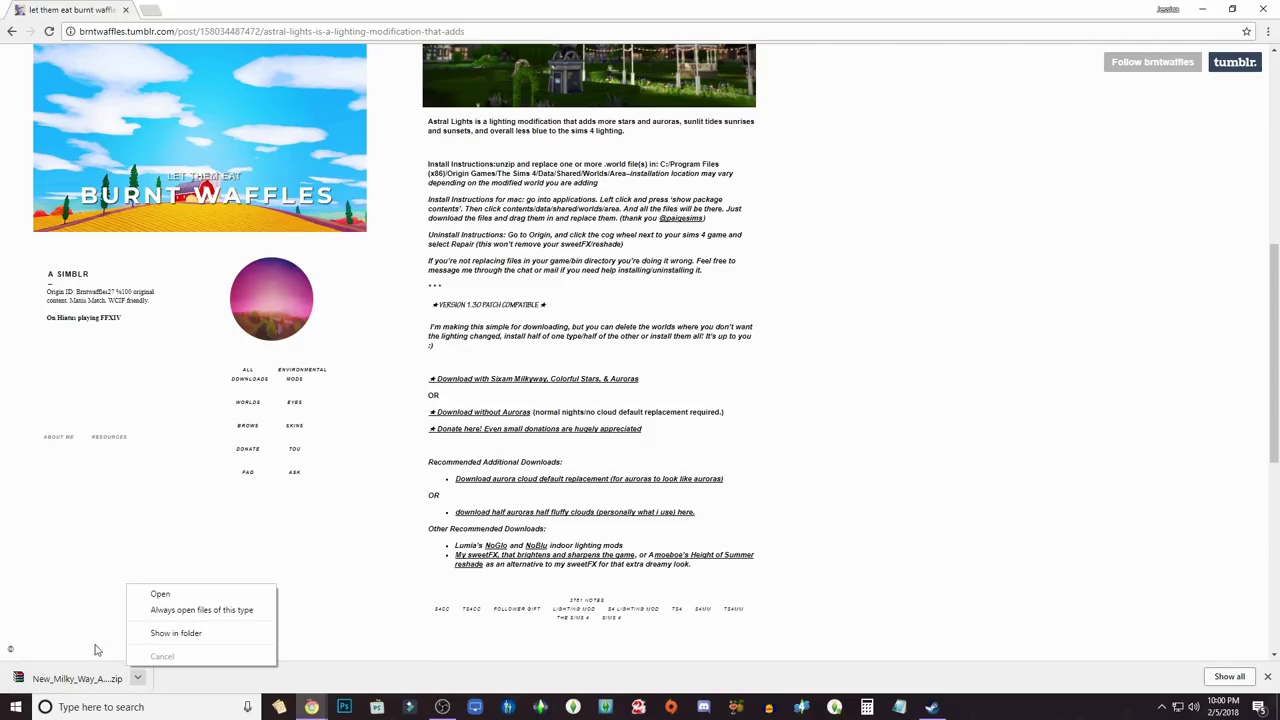
pyautogui.click(162, 633)
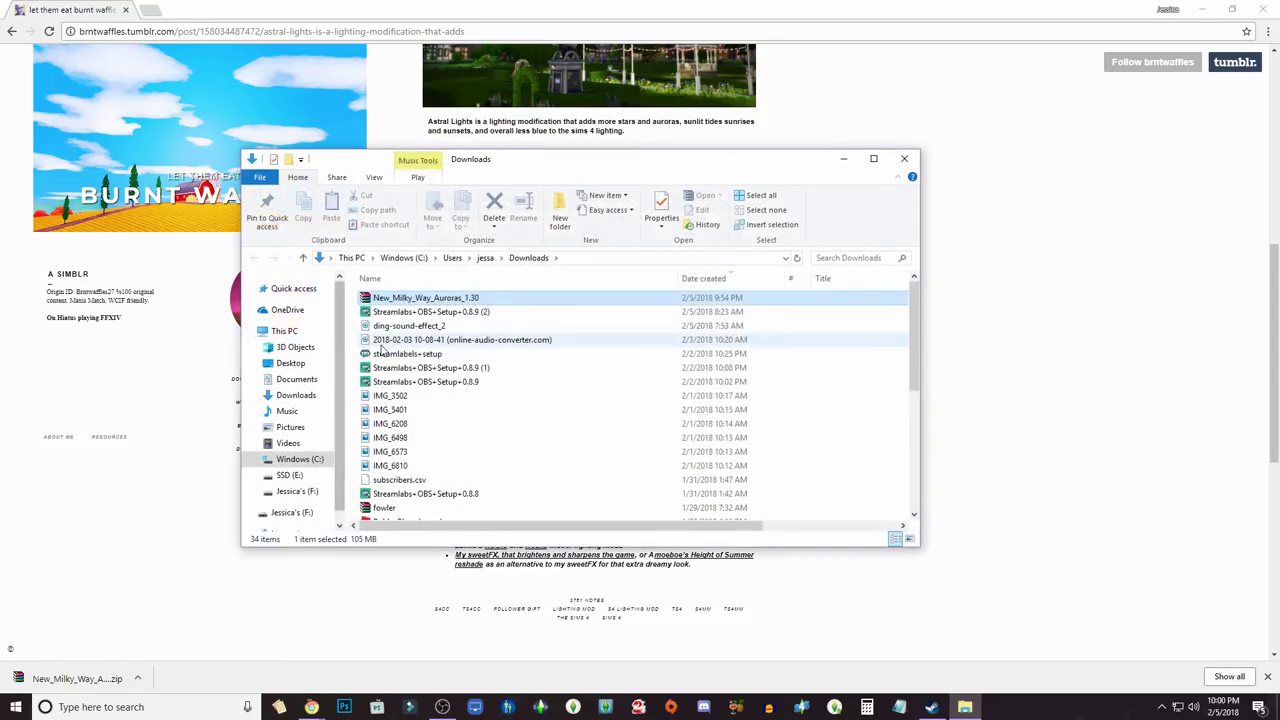
pyautogui.rightClick(420, 302)
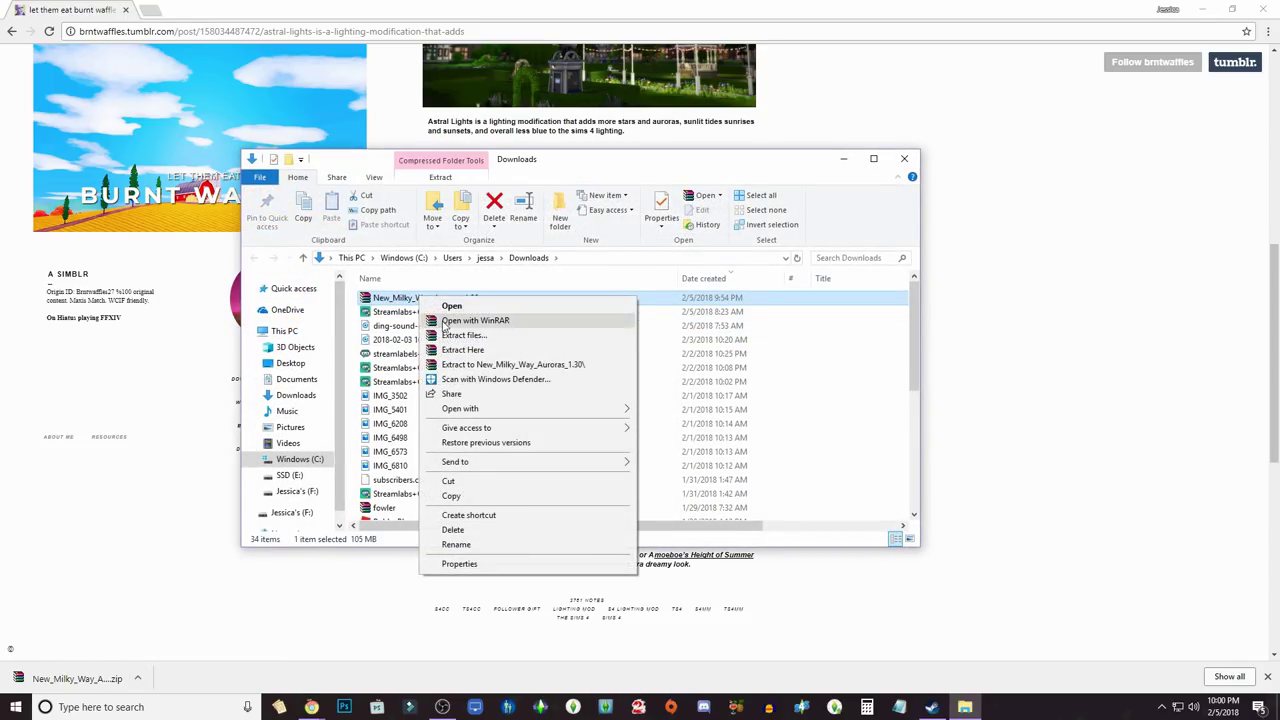
pyautogui.click(491, 371)
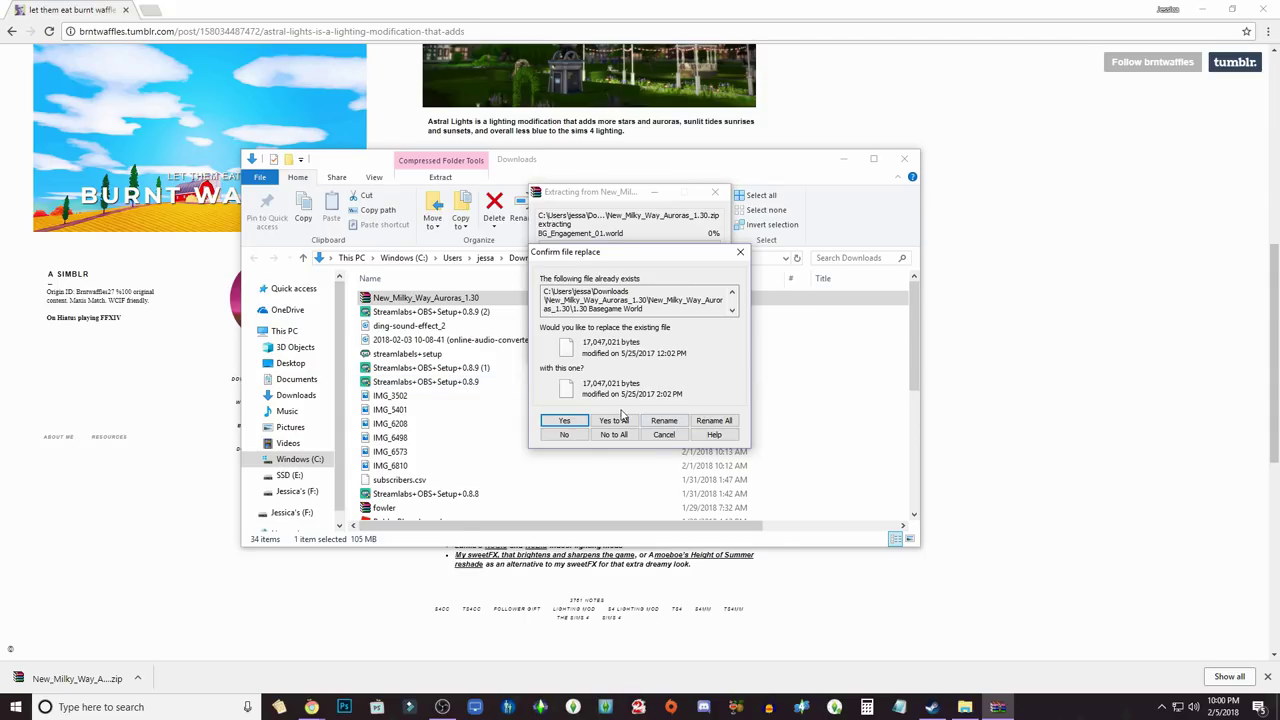
pyautogui.click(616, 421)
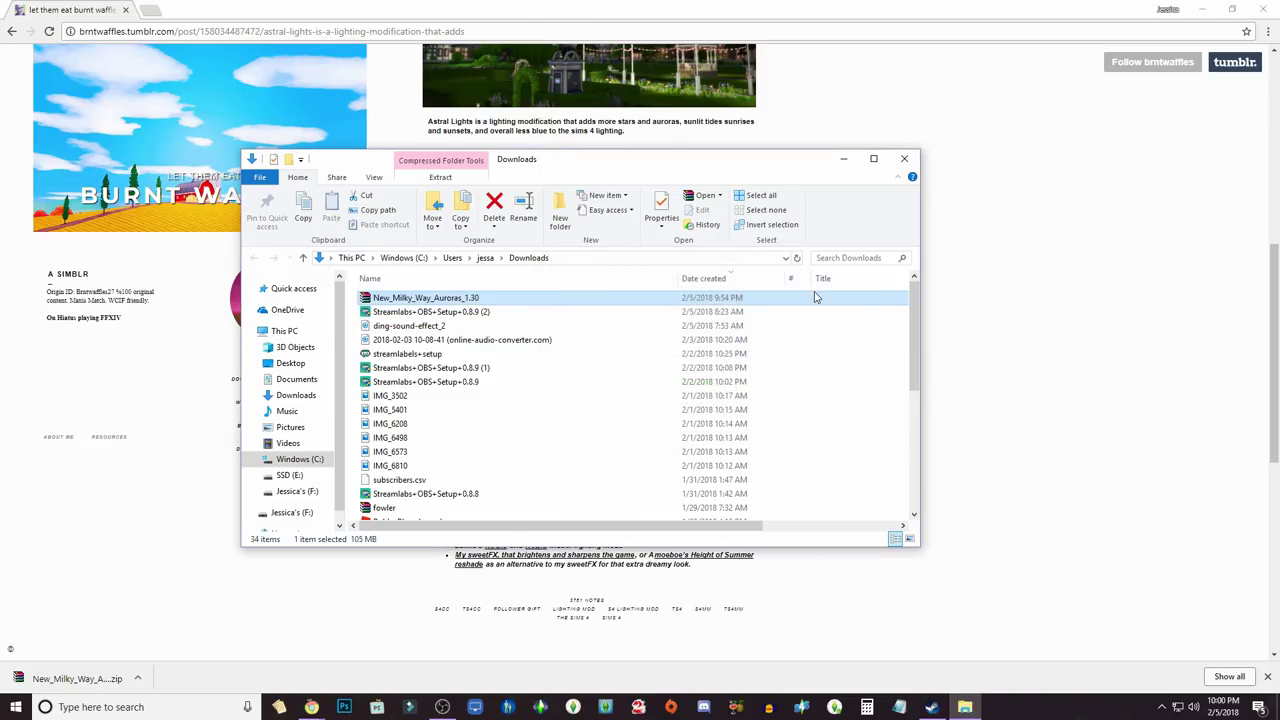
# Step: Open the extracted New_Milky_Way_Auroras_1.30 folder and its inner folder of 1.30 world folders
pyautogui.scroll(-3, 870, 350)
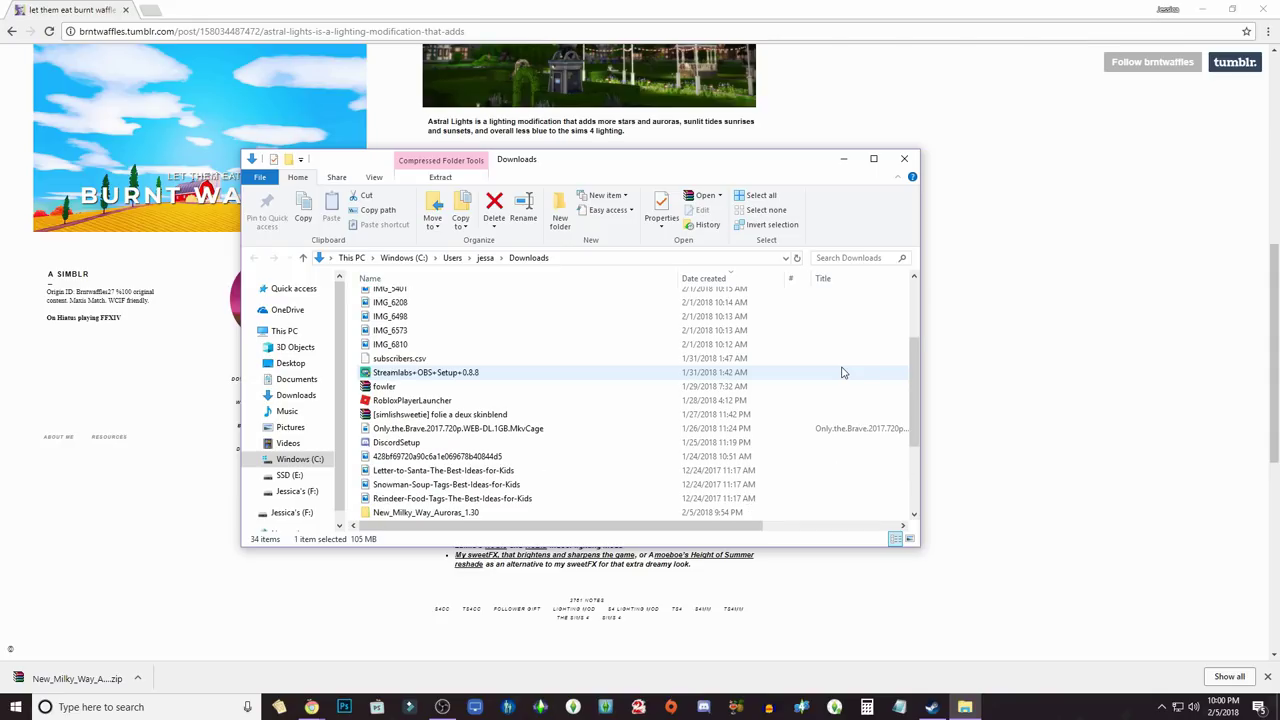
pyautogui.doubleClick(476, 513)
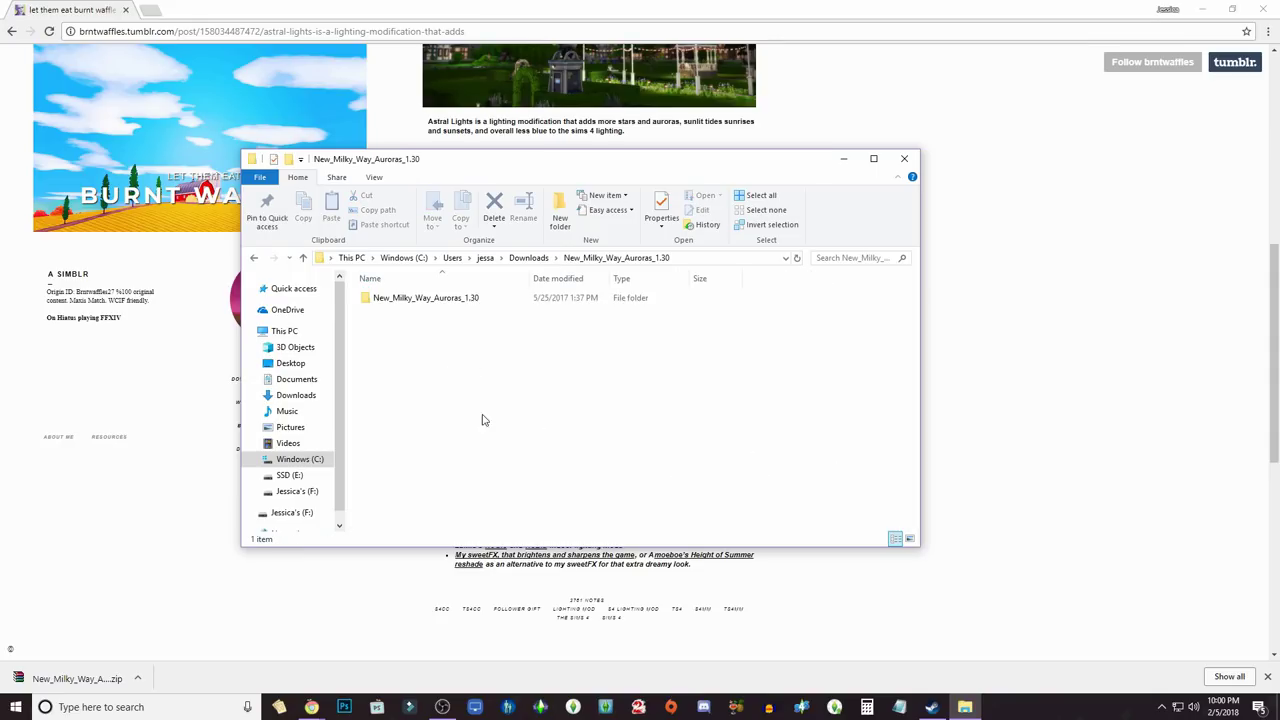
pyautogui.doubleClick(465, 297)
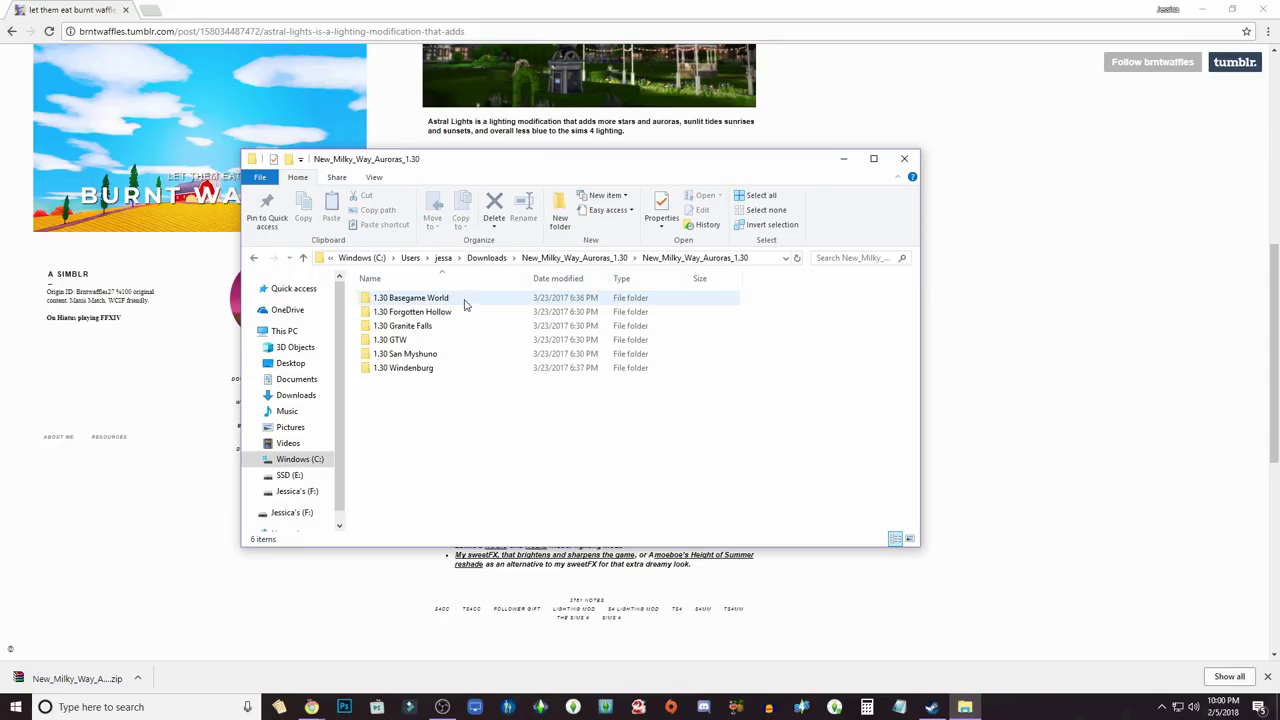
# Step: Open a second Explorer window on Documents and snap the two windows left and right
pyautogui.moveTo(585, 160); pyautogui.dragTo(921, 112)
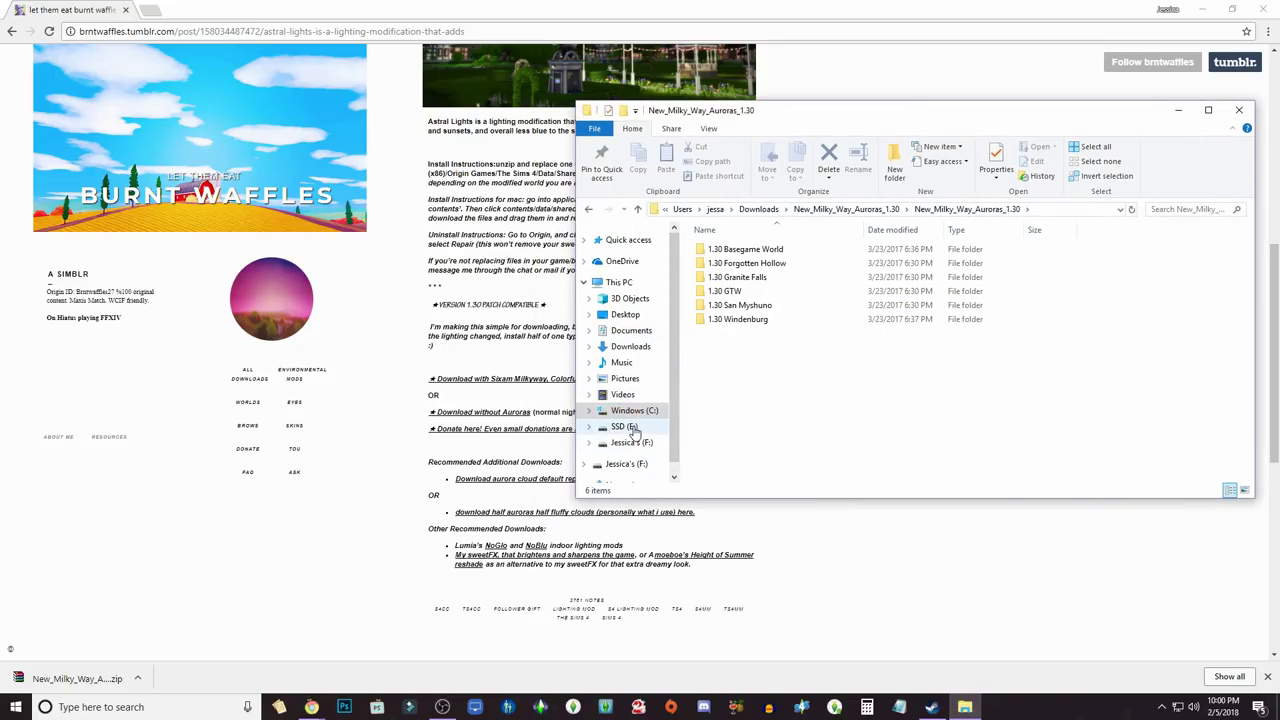
pyautogui.middleClick(638, 335)
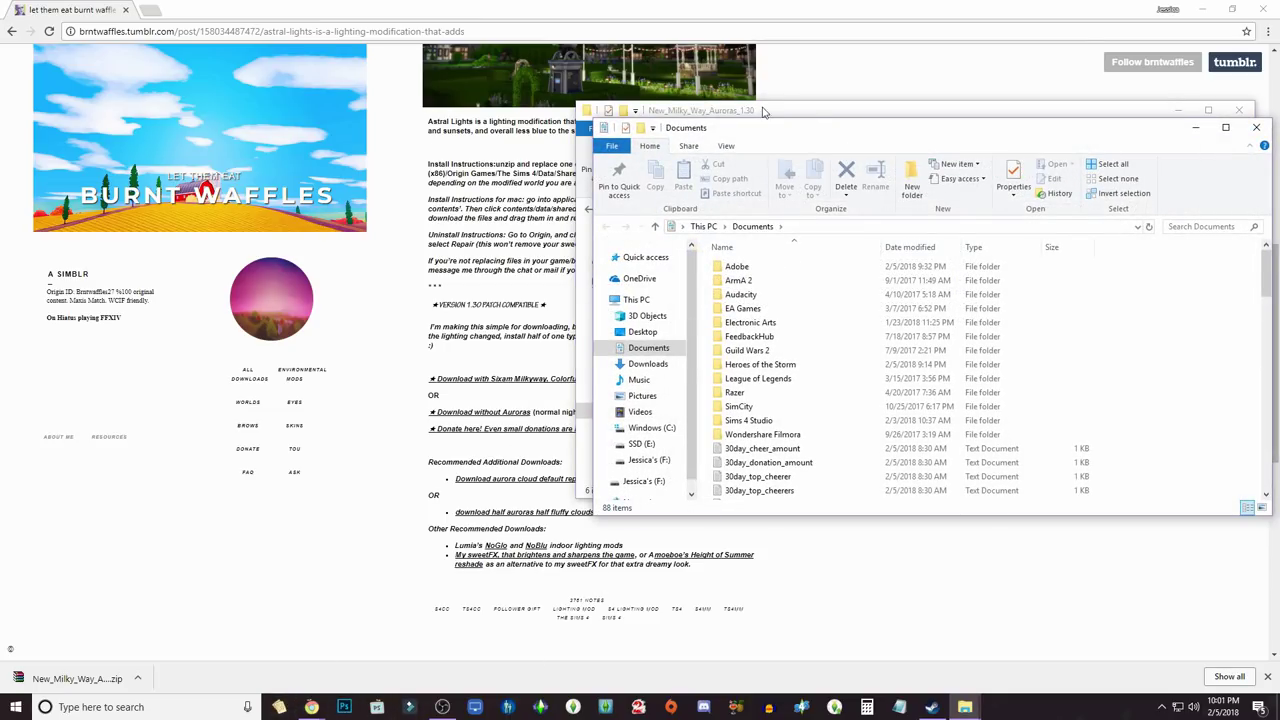
pyautogui.moveTo(810, 128); pyautogui.dragTo(3, 250)
pyautogui.click(854, 173)
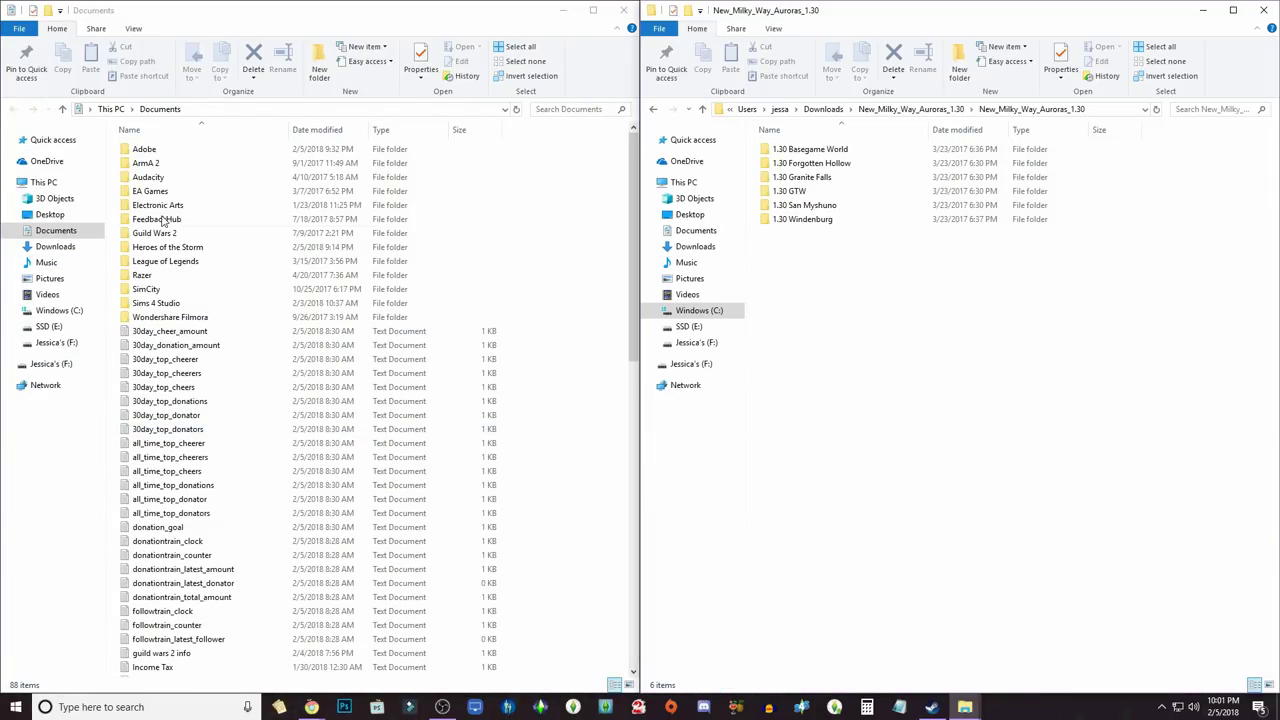
# Step: After checking C:'s Program Files (x86)\Origin Games, open The Sims 4 under SSD (E:)\Origin Games
pyautogui.click(60, 311)
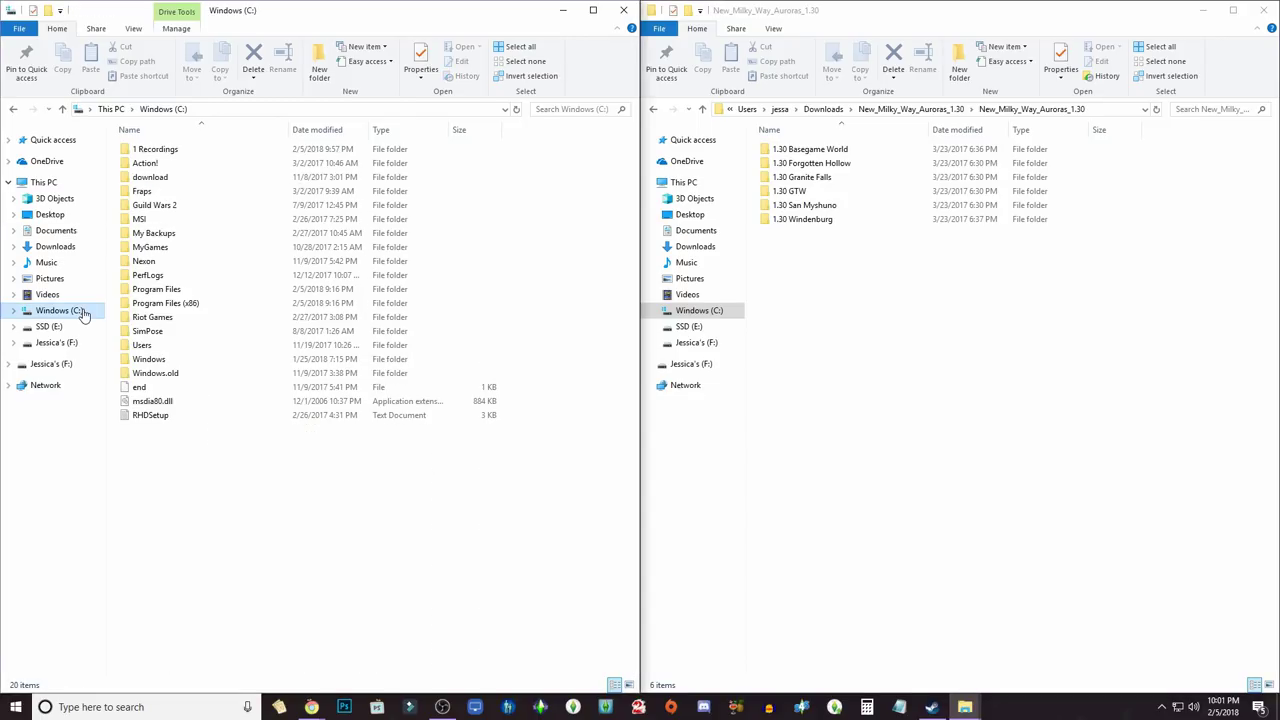
pyautogui.doubleClick(160, 303)
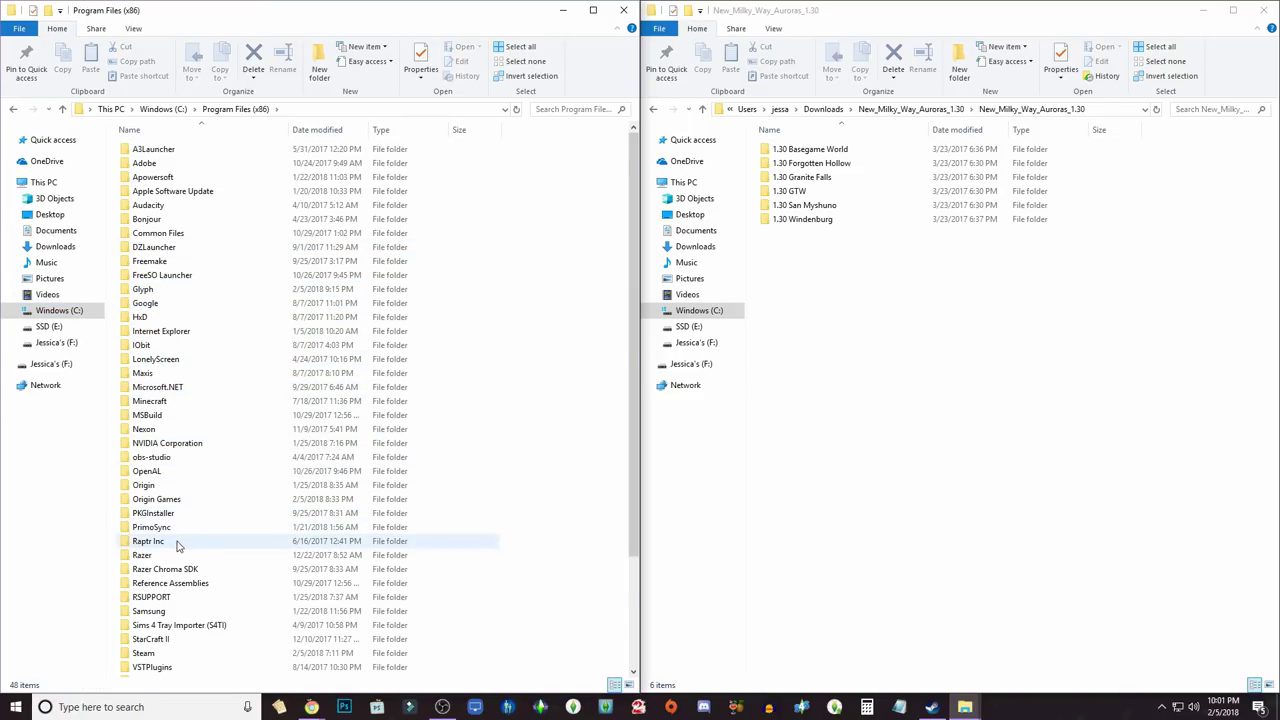
pyautogui.doubleClick(163, 499)
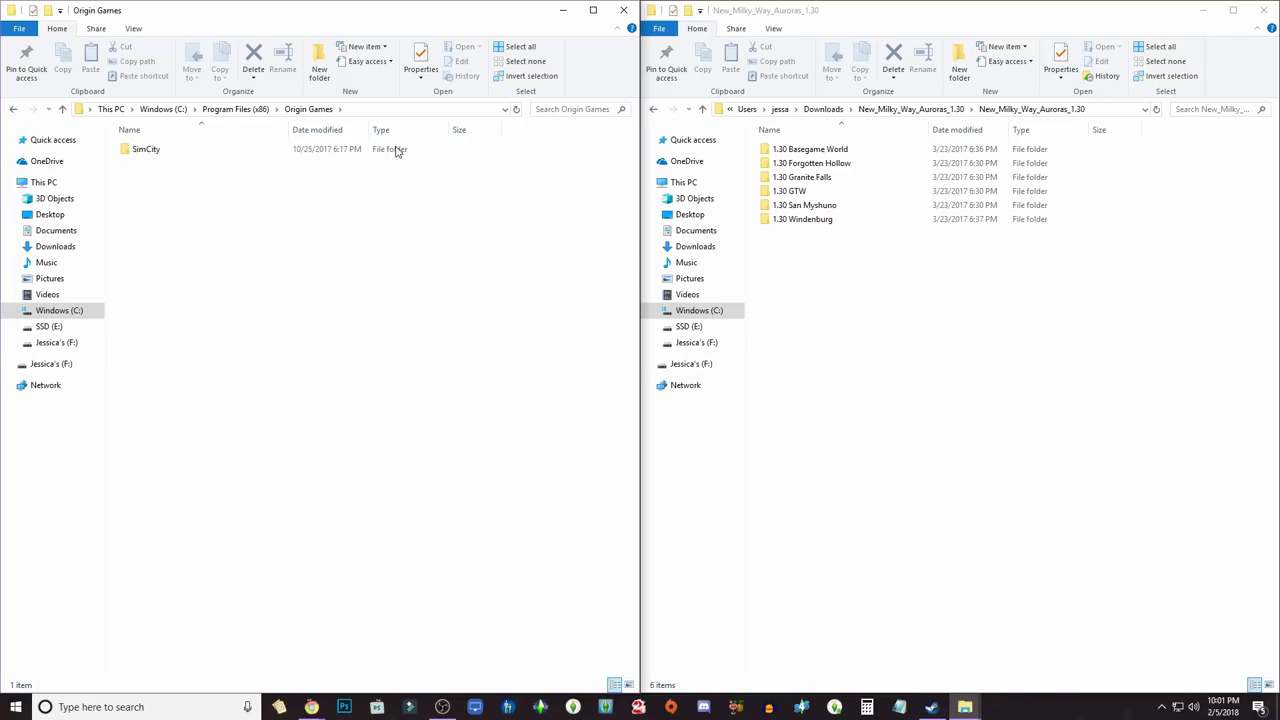
pyautogui.click(47, 330)
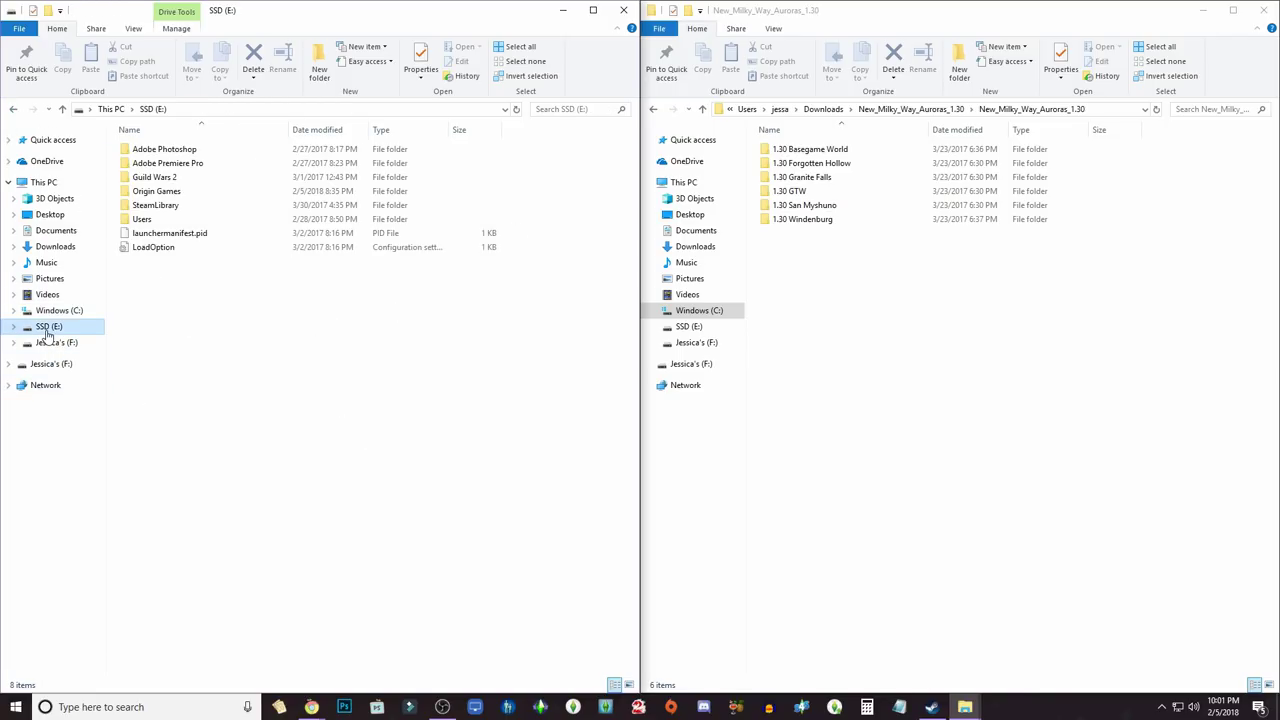
pyautogui.doubleClick(156, 191)
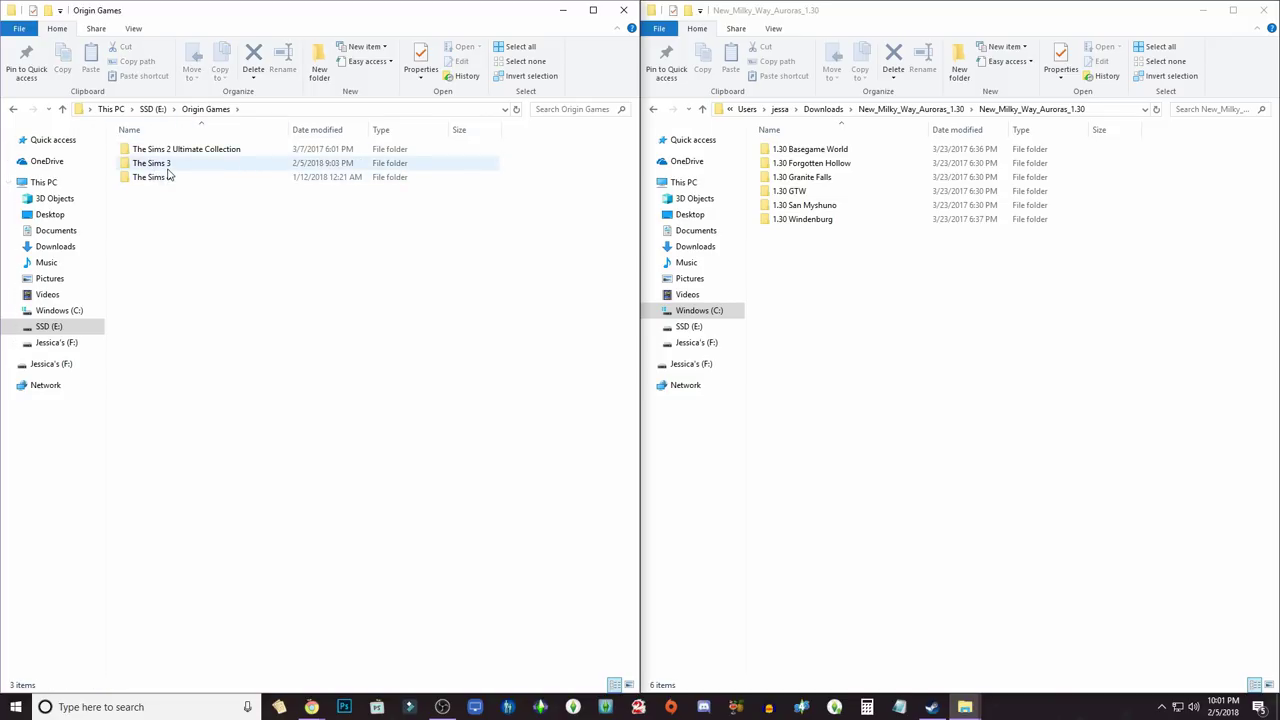
pyautogui.doubleClick(168, 176)
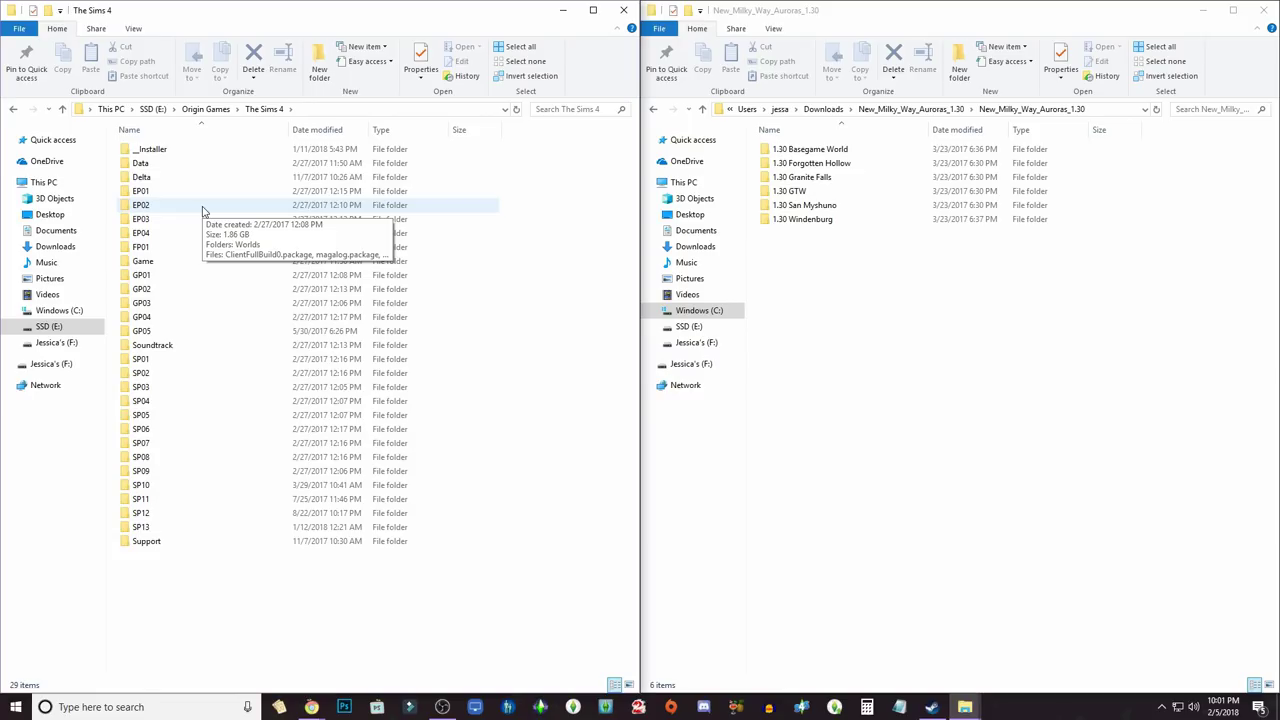
# Step: Select the 1.30 Basegame World .world files and open The Sims 4 Data\Shared\Worlds\Areas on the left
pyautogui.doubleClick(817, 151)
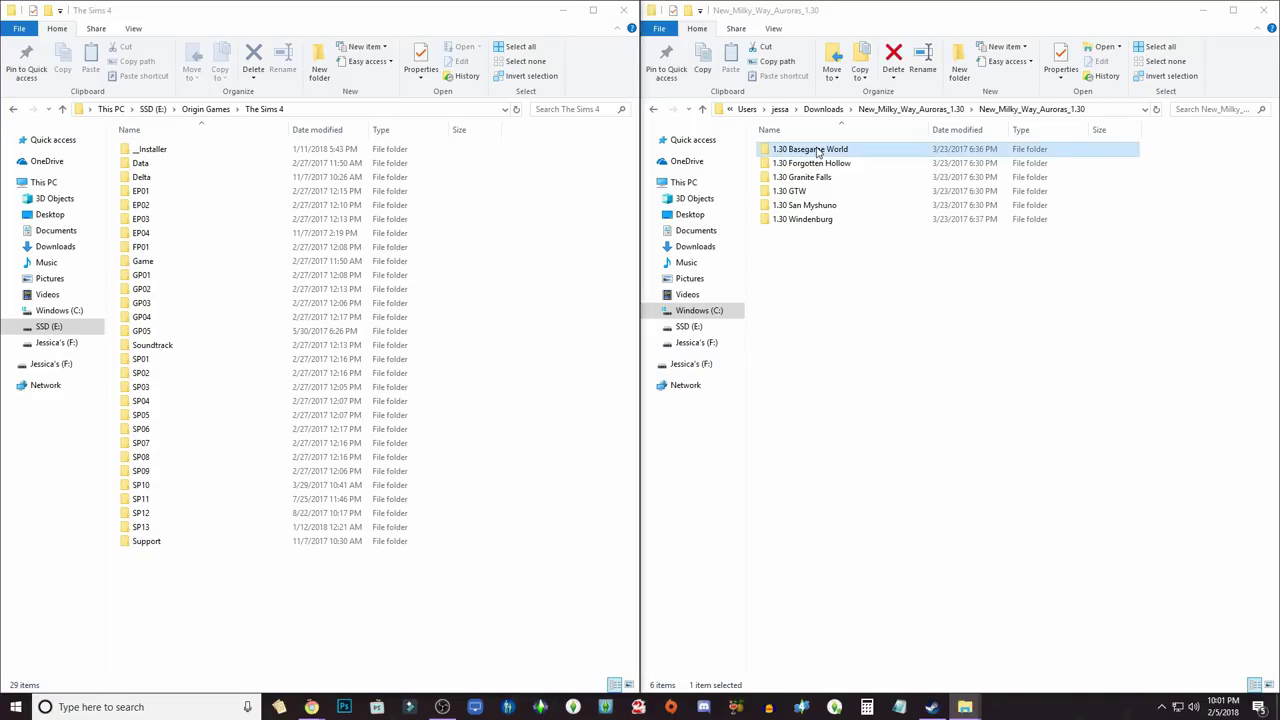
pyautogui.moveTo(888, 387); pyautogui.dragTo(910, 142)
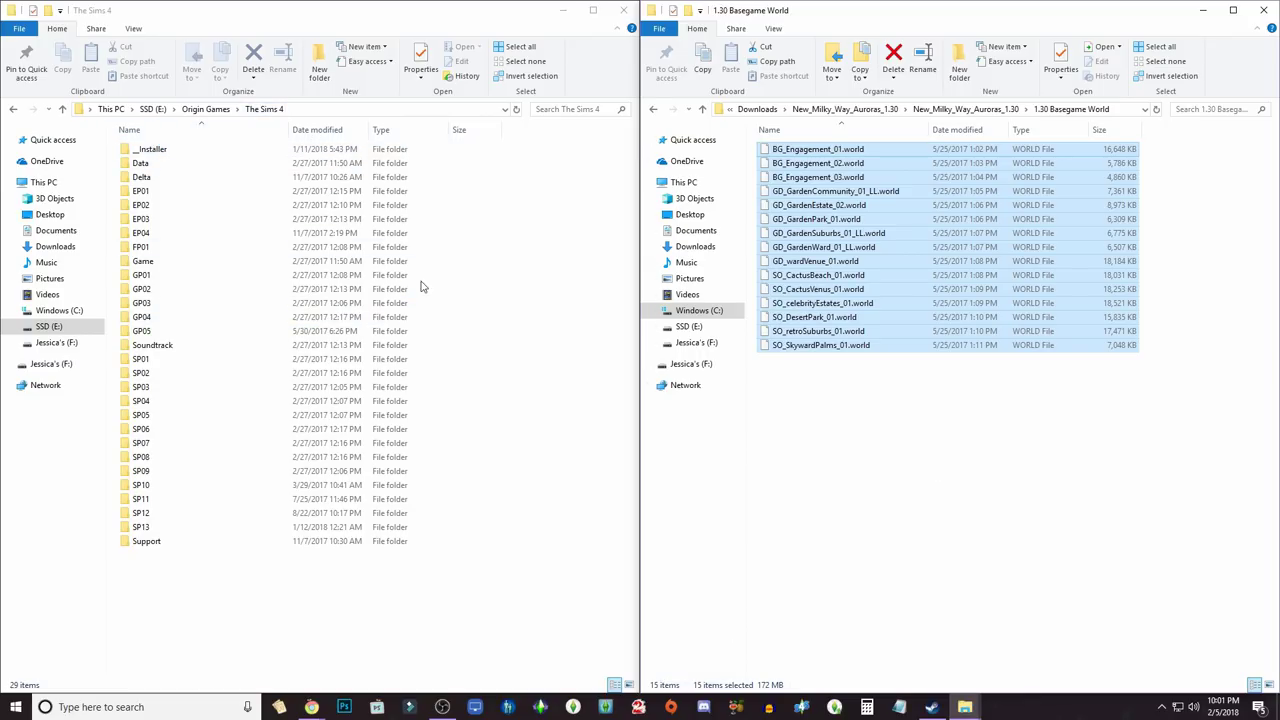
pyautogui.doubleClick(170, 166)
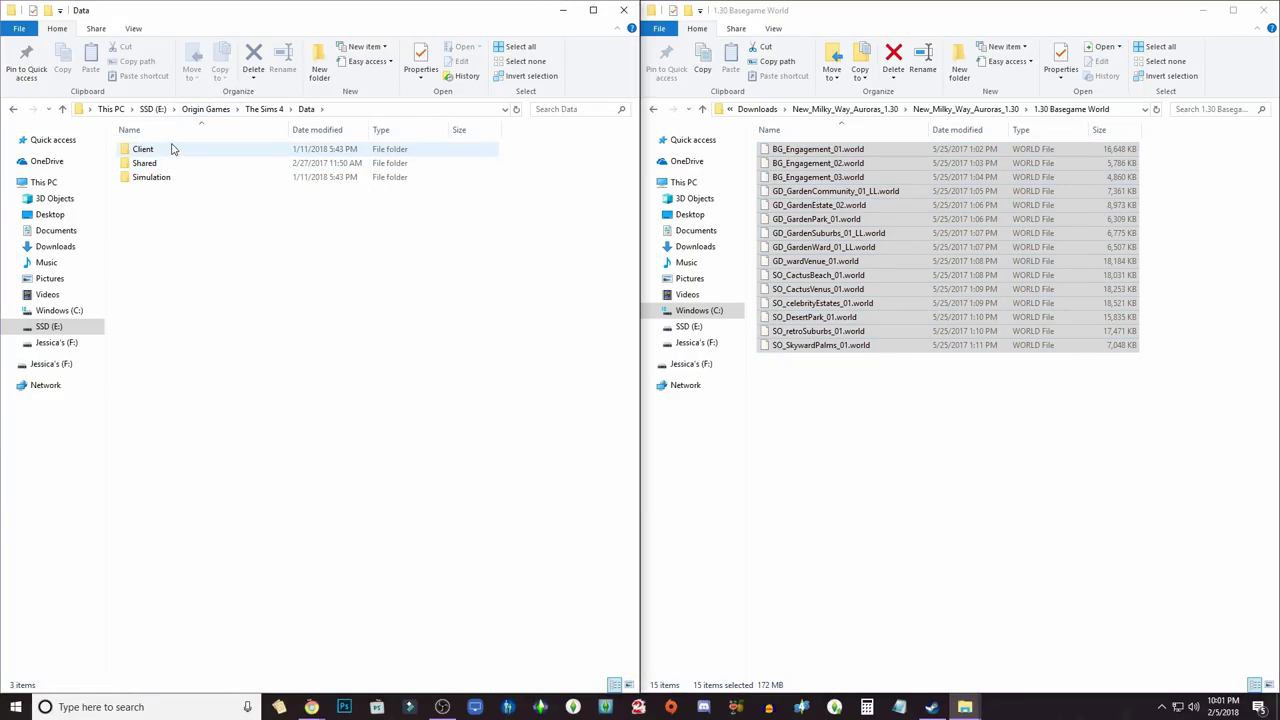
pyautogui.doubleClick(171, 164)
pyautogui.doubleClick(165, 151)
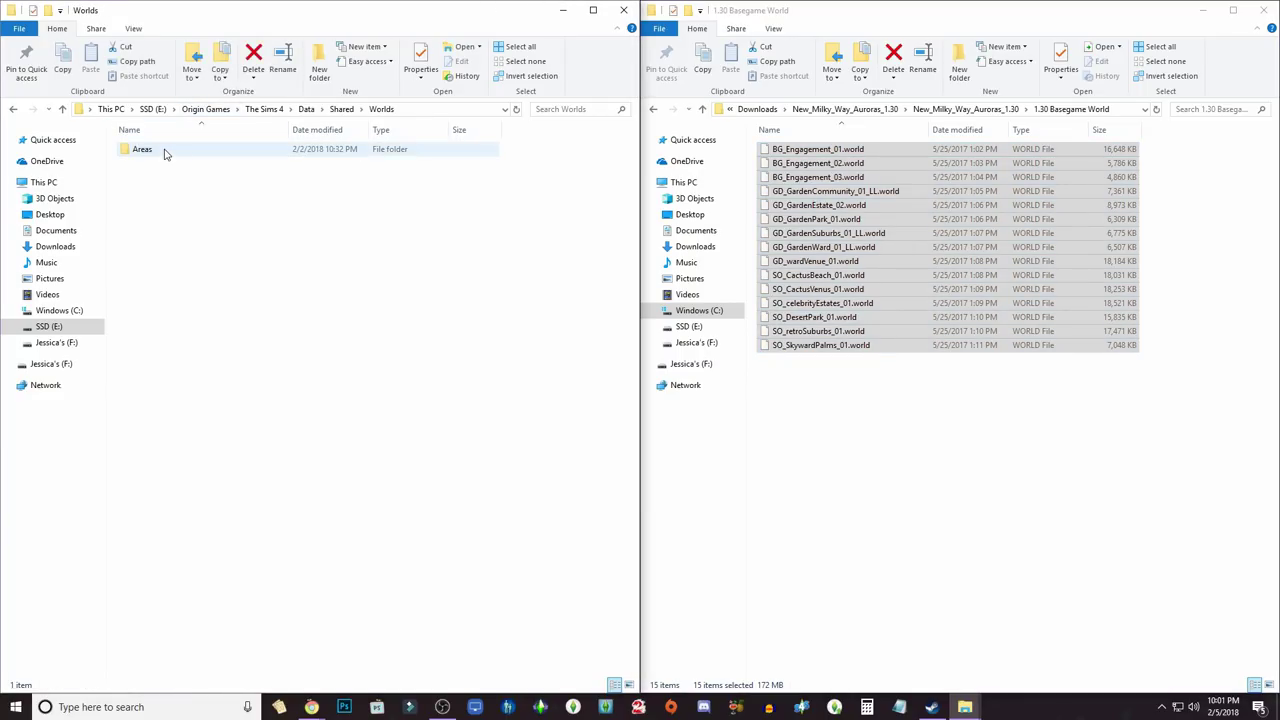
pyautogui.doubleClick(164, 151)
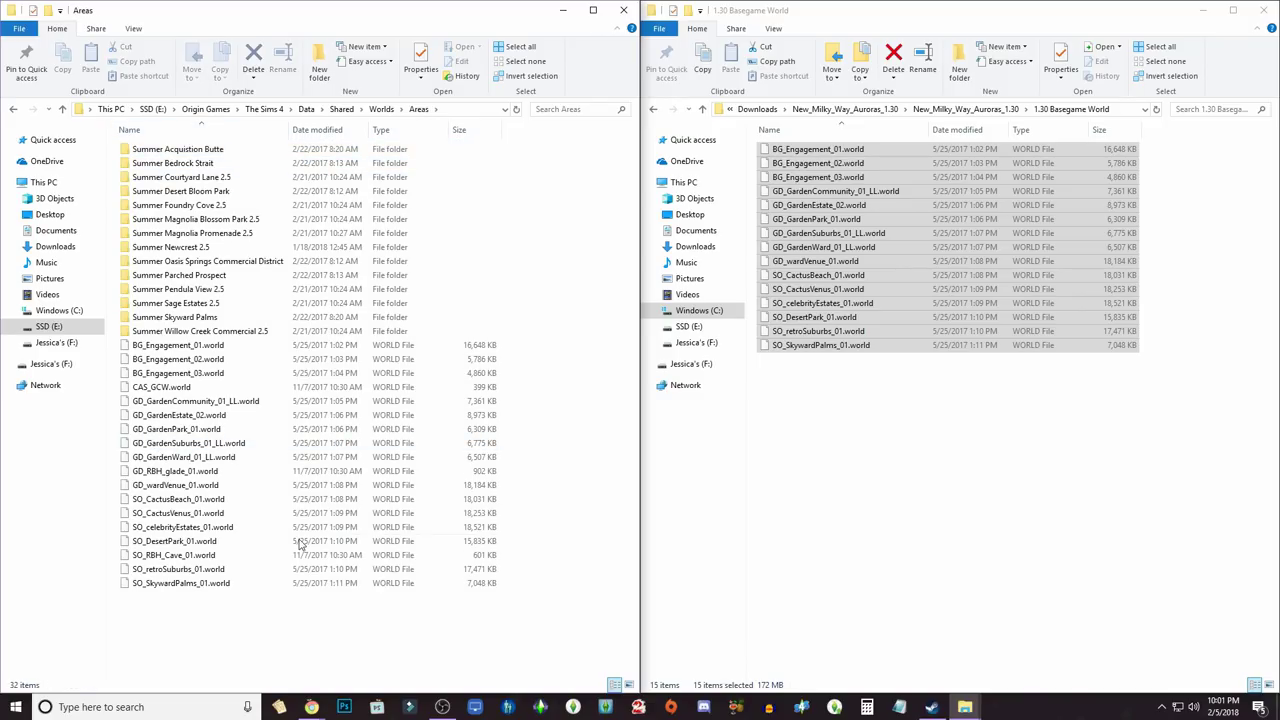
# Step: Copy the 15 Basegame World files into Areas, replacing originals, then open 1.30 Forgotten Hollow
pyautogui.click(874, 18)
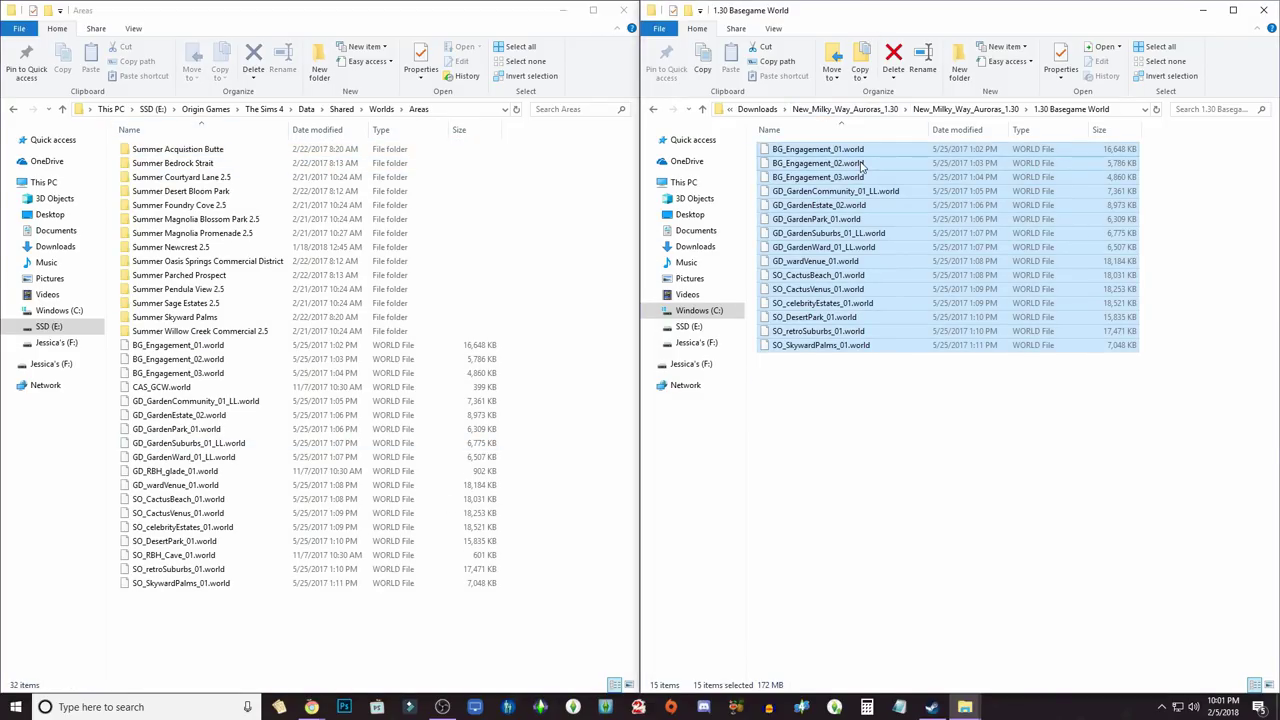
pyautogui.moveTo(862, 166); pyautogui.dragTo(527, 423)
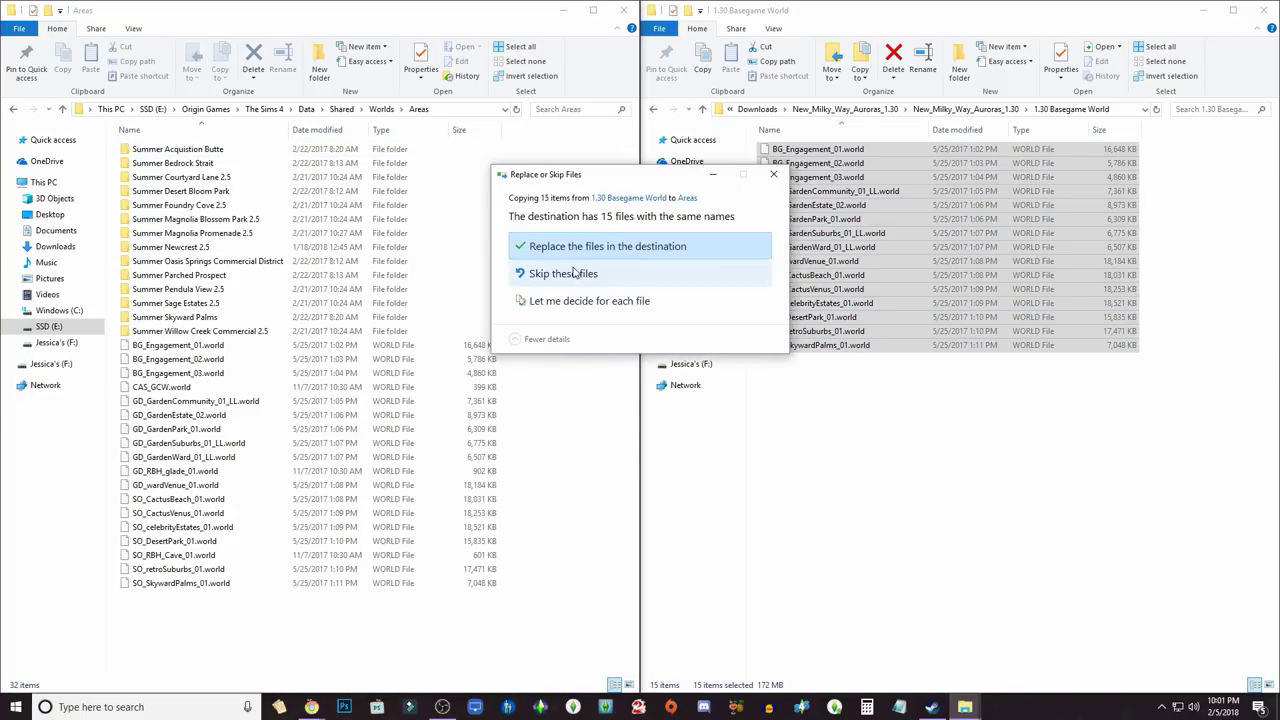
pyautogui.click(587, 248)
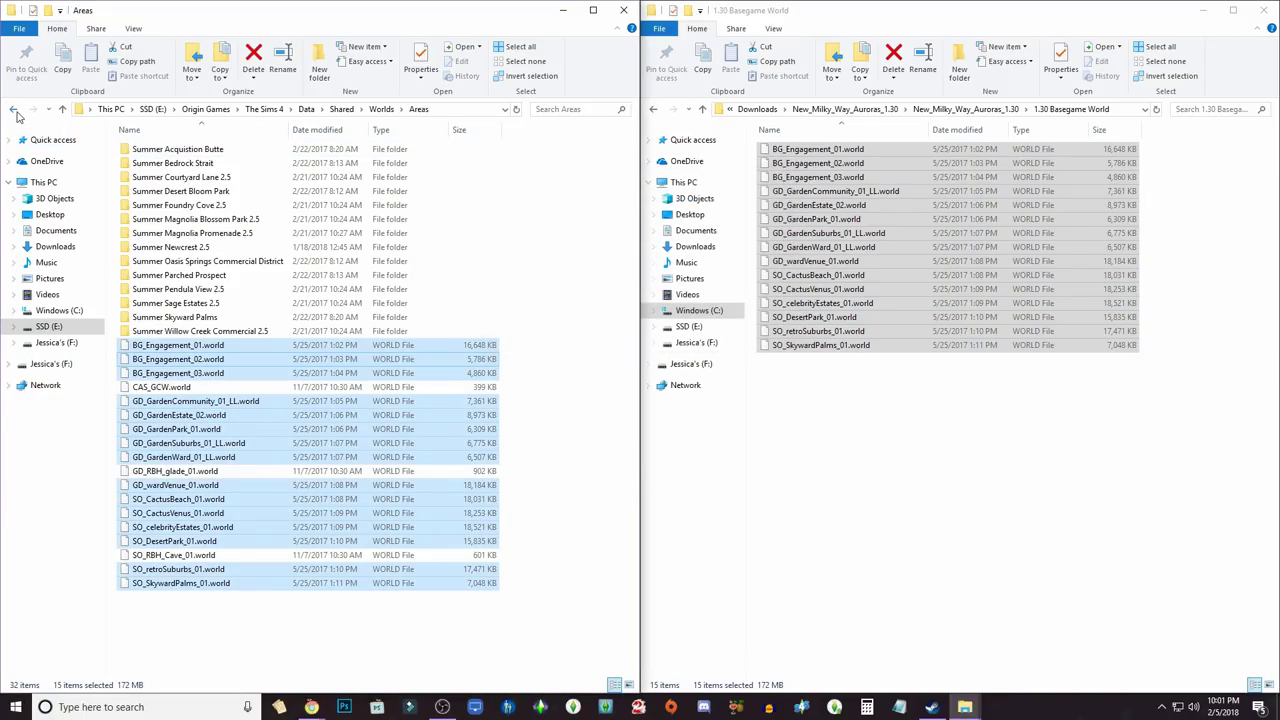
pyautogui.click(653, 110)
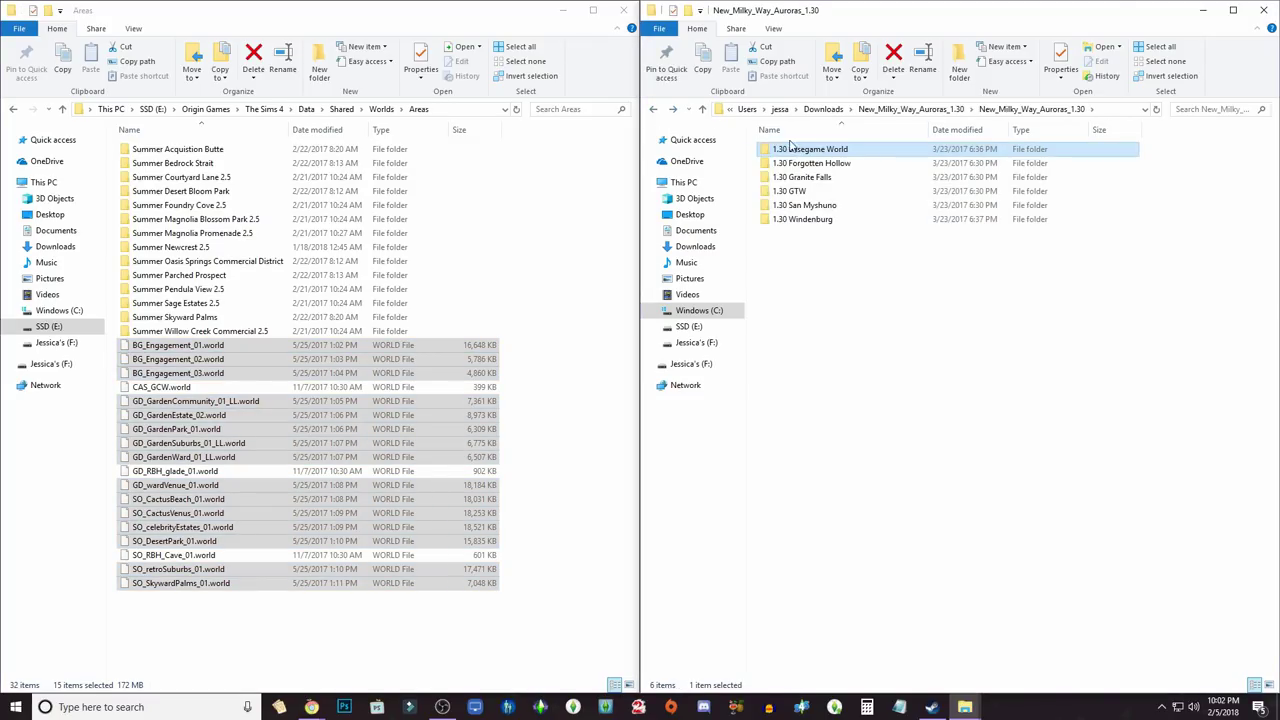
pyautogui.doubleClick(812, 163)
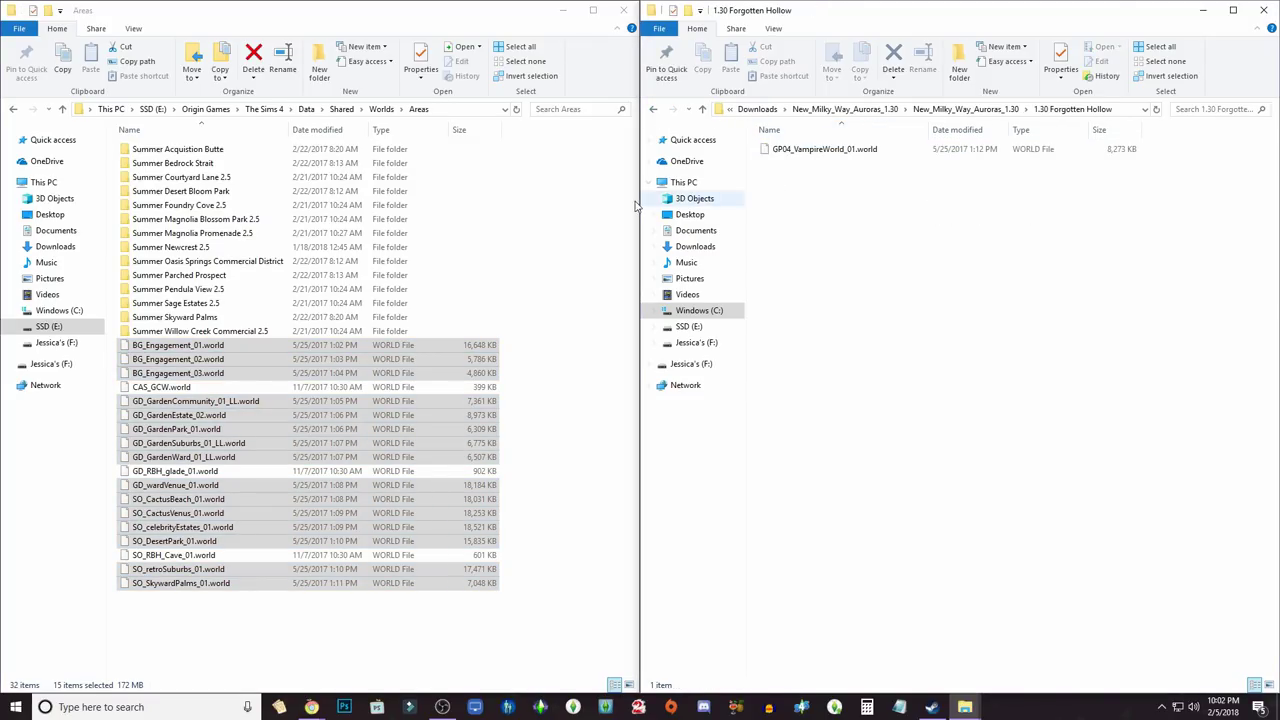
pyautogui.click(12, 109)
# Step: Open 1.30 Forgotten Hollow on the right and The Sims 4\GP04\Worlds\Areas on the left
pyautogui.click(12, 109)
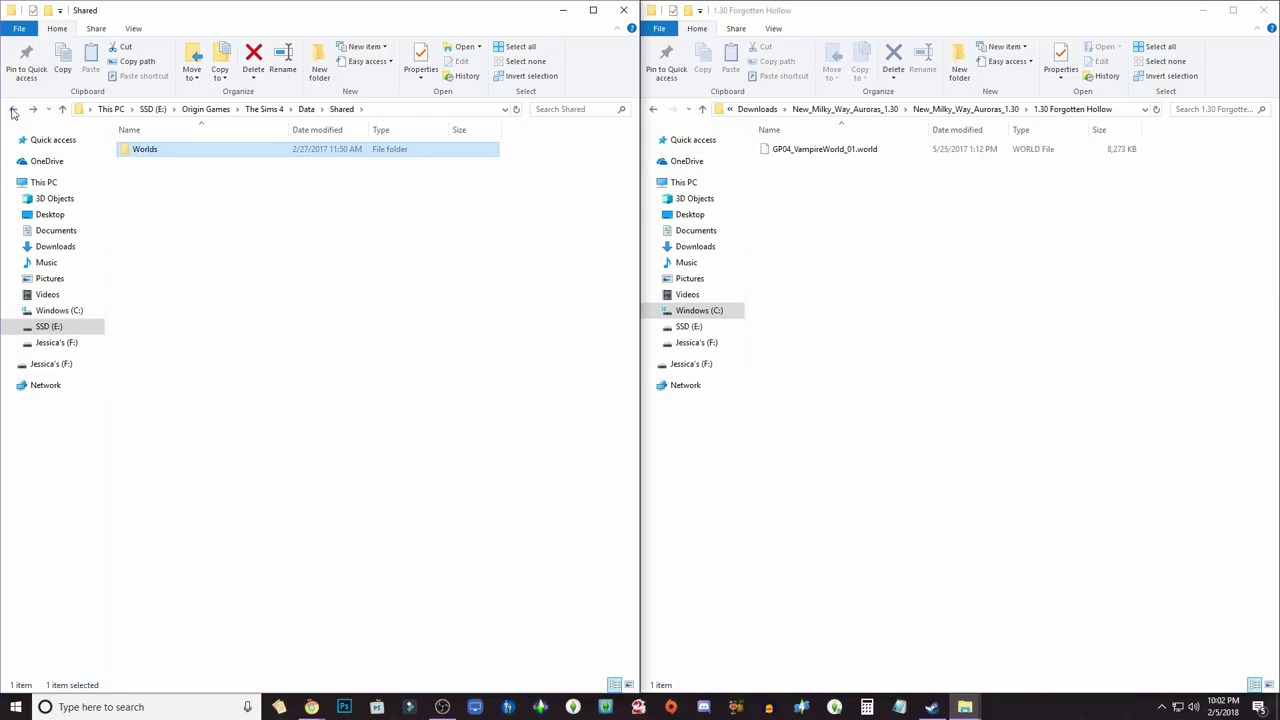
pyautogui.click(12, 109)
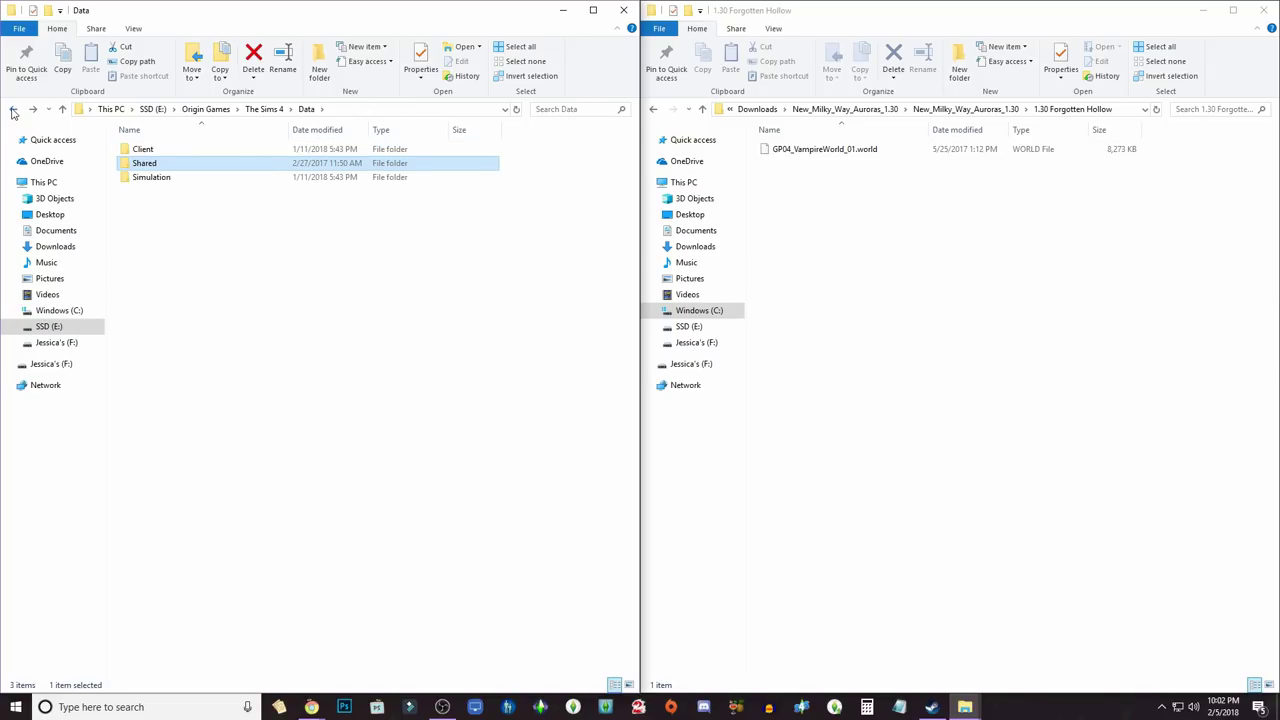
pyautogui.click(654, 112)
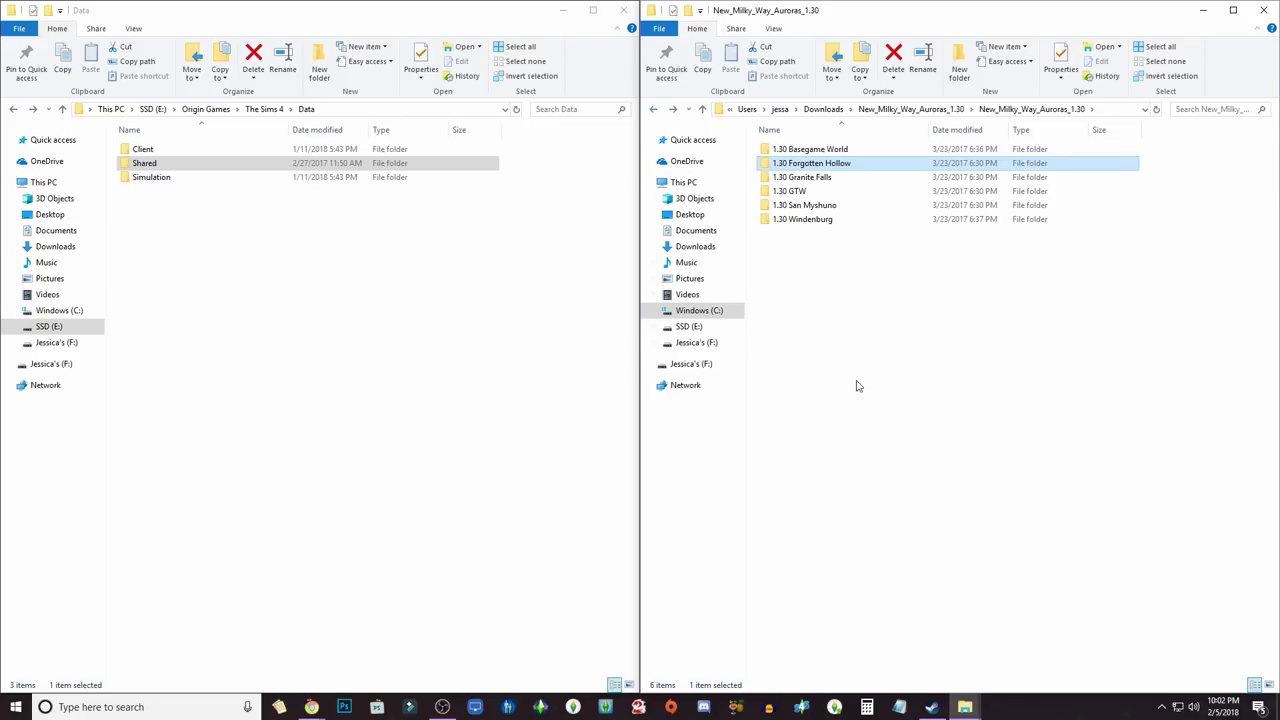
pyautogui.click(11, 110)
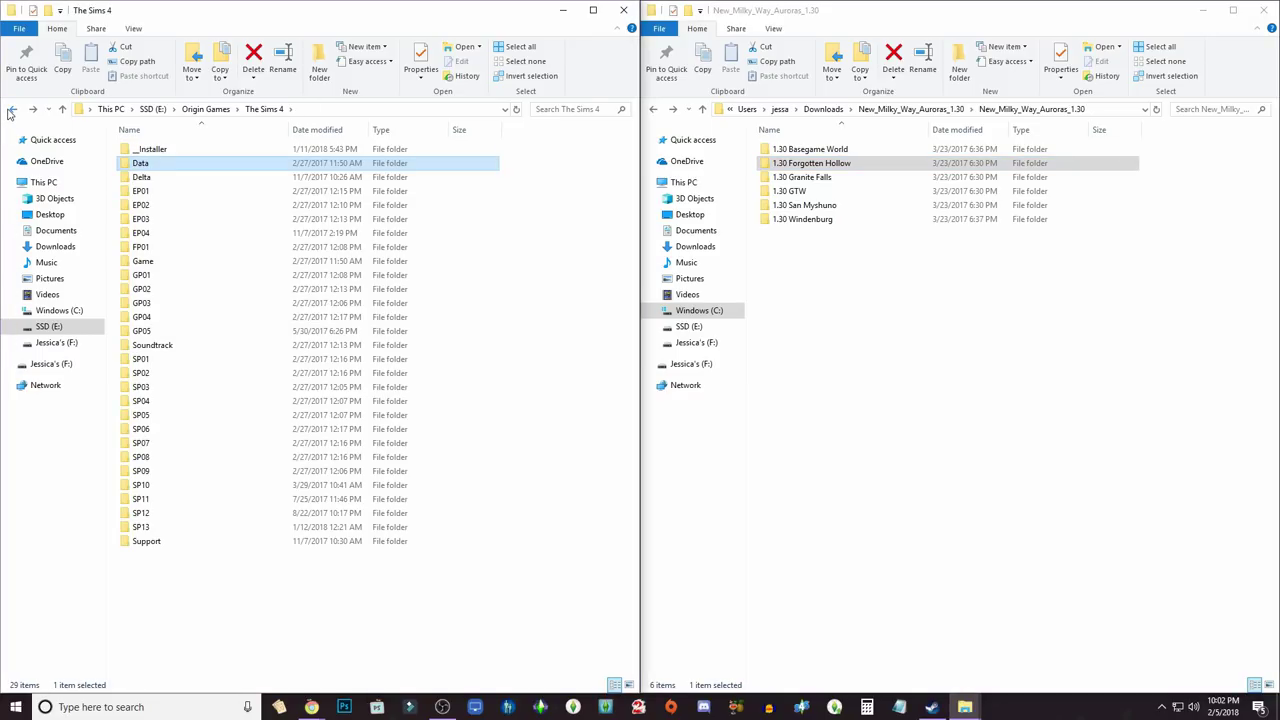
pyautogui.doubleClick(866, 166)
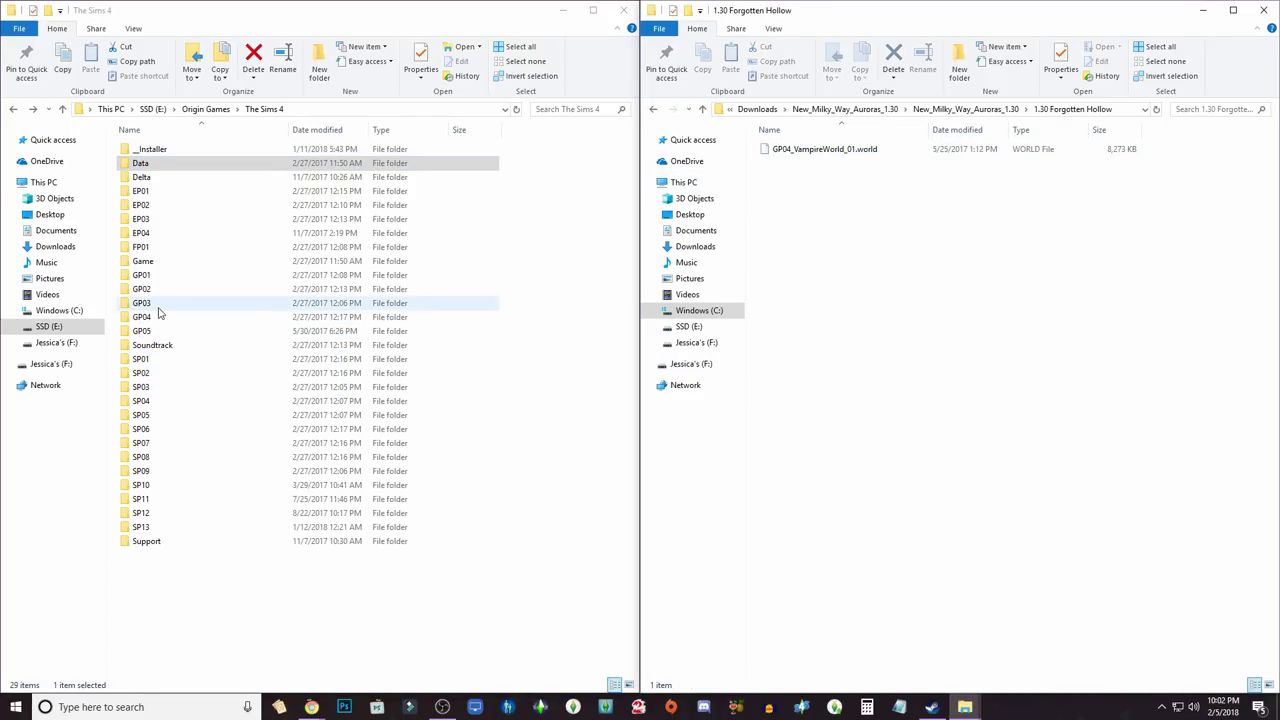
pyautogui.doubleClick(180, 326)
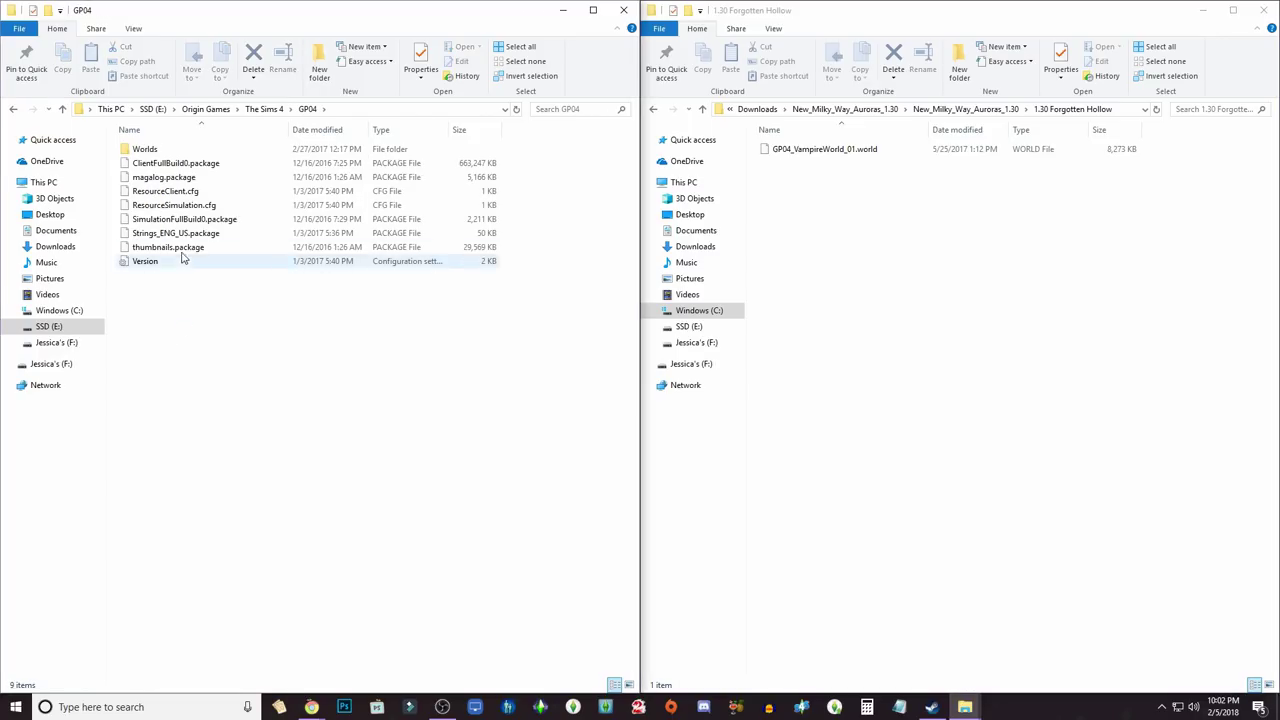
pyautogui.doubleClick(157, 151)
pyautogui.doubleClick(157, 151)
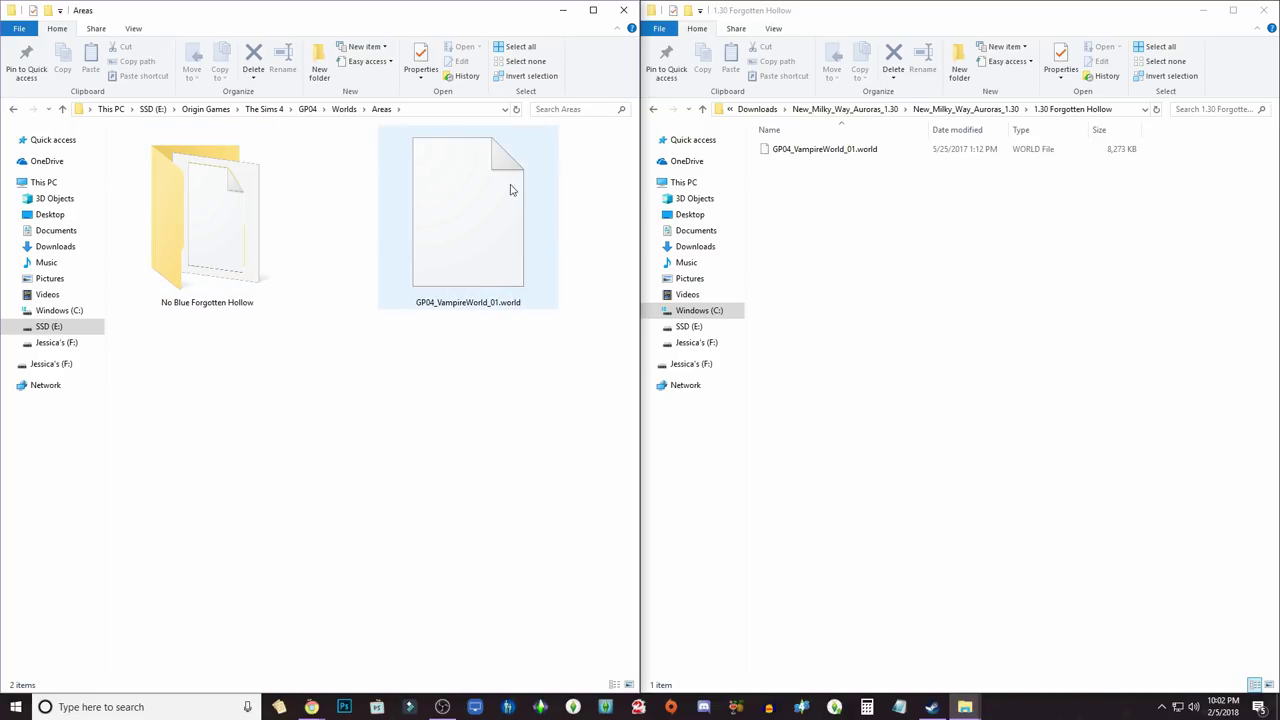
# Step: Copy GP04_VampireWorld_01.world into GP04's Areas folder, replacing the existing file
pyautogui.keyDown('ctrl'); pyautogui.scroll(-5, 507, 364); pyautogui.keyUp('ctrl')
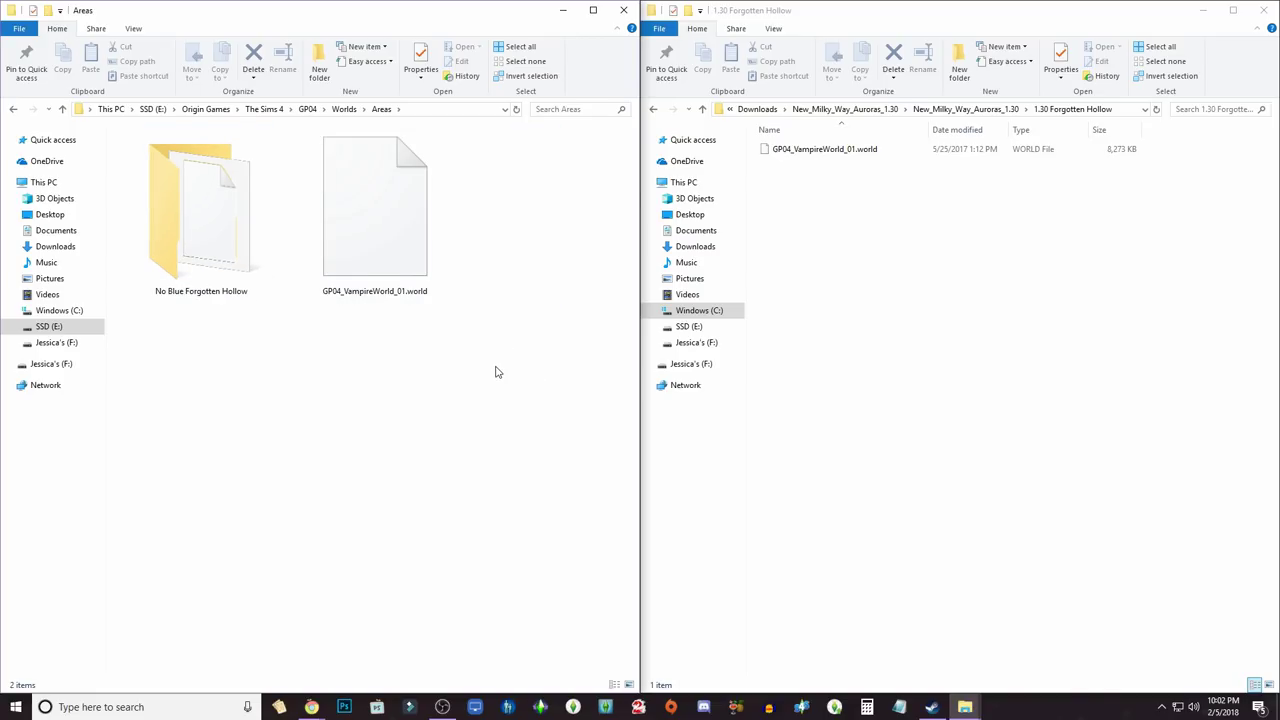
pyautogui.keyDown('ctrl'); pyautogui.scroll(-4, 480, 390); pyautogui.keyUp('ctrl')
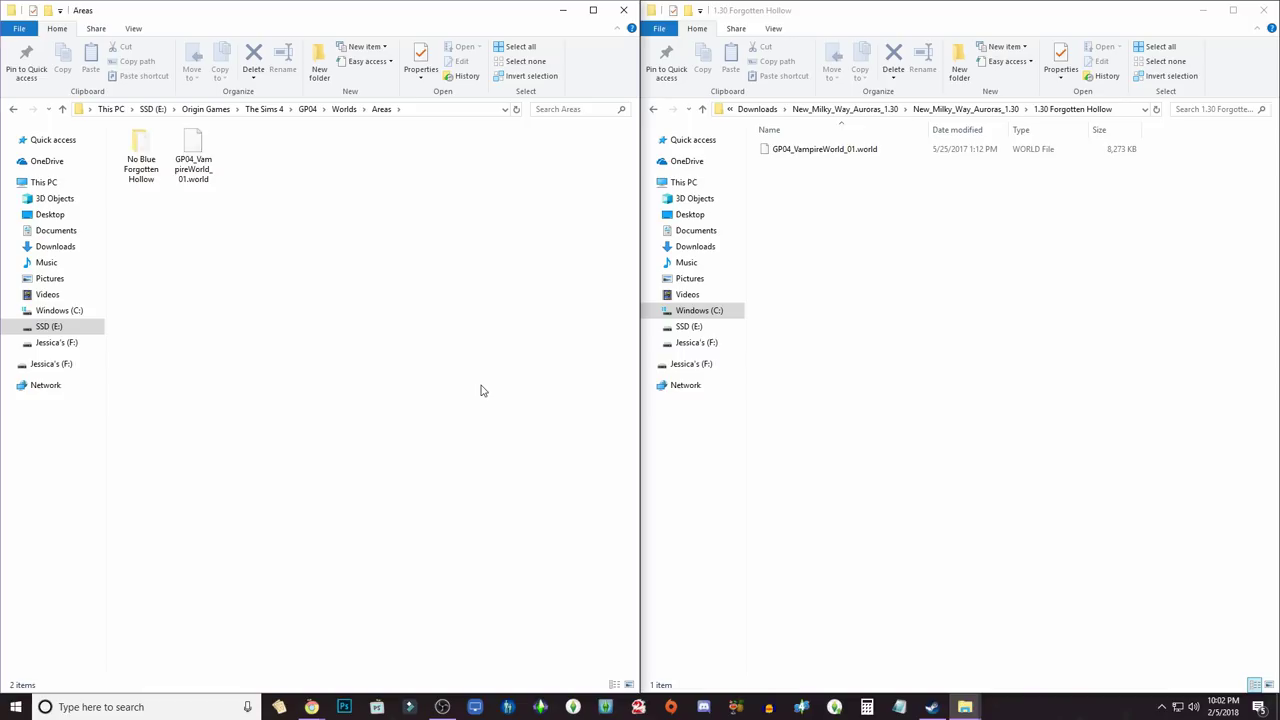
pyautogui.keyDown('ctrl'); pyautogui.scroll(-1, 480, 390); pyautogui.keyUp('ctrl')
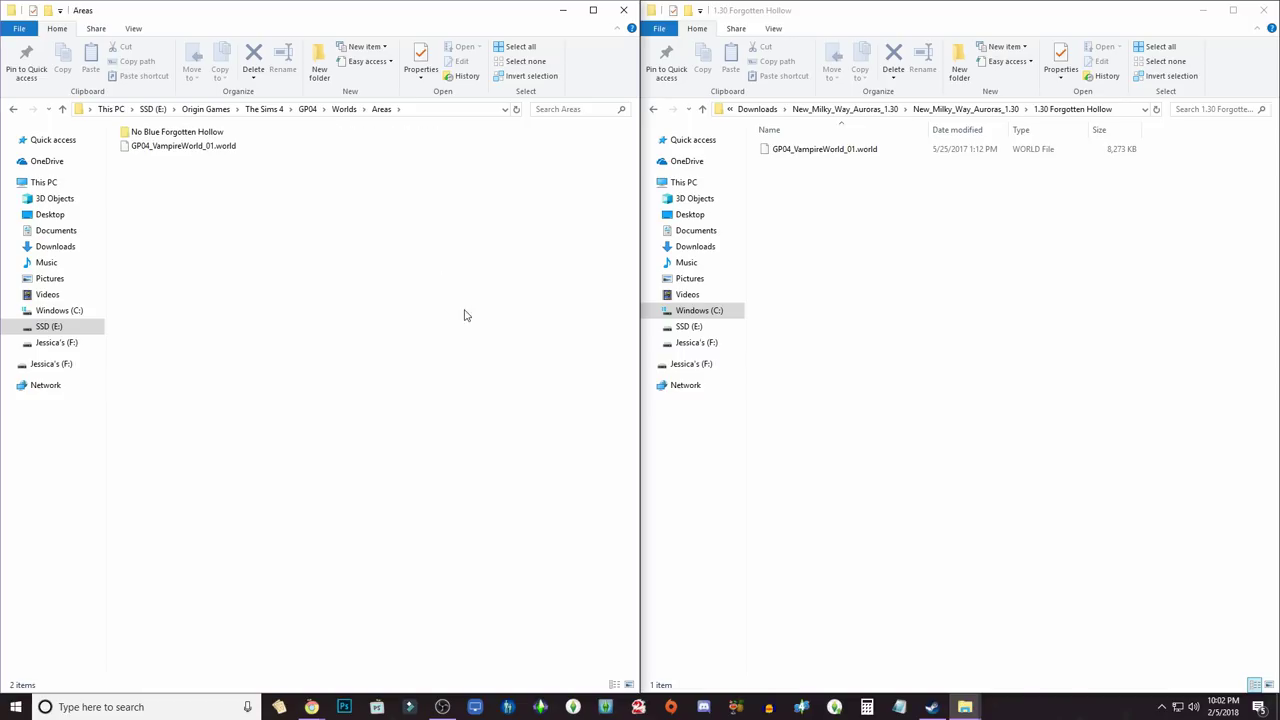
pyautogui.click(880, 152)
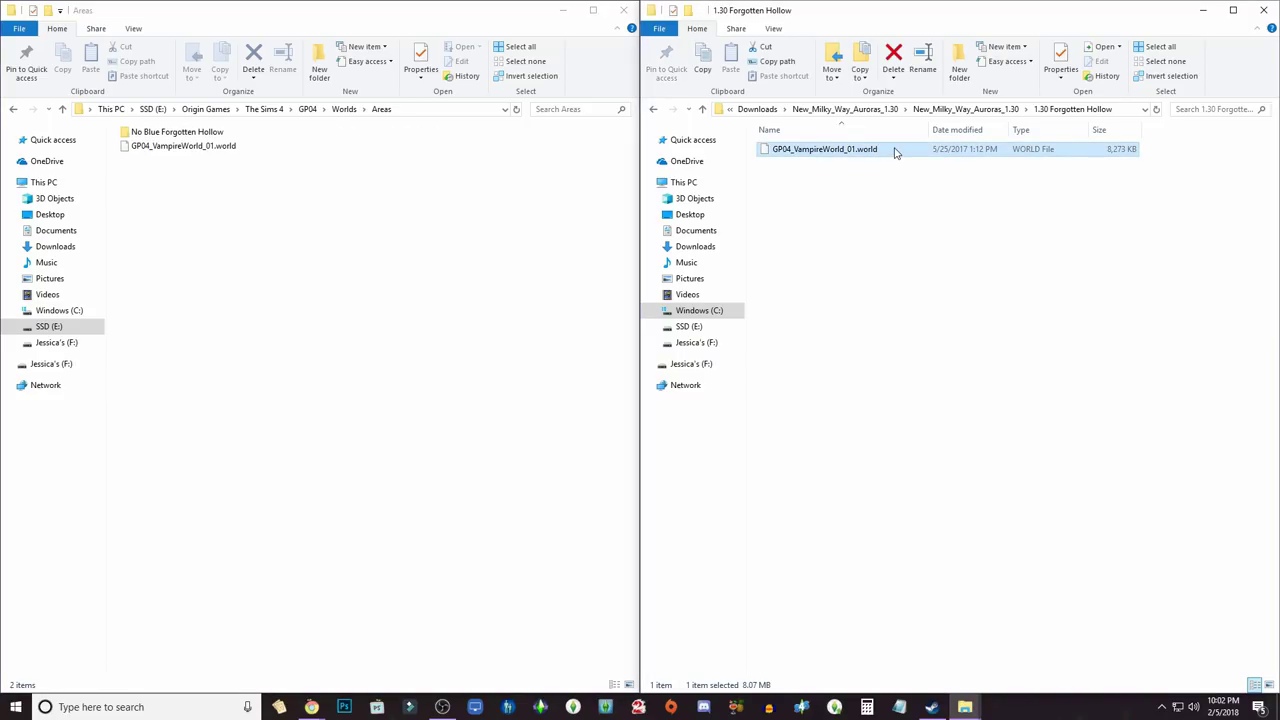
pyautogui.moveTo(895, 152); pyautogui.dragTo(435, 252)
pyautogui.click(678, 262)
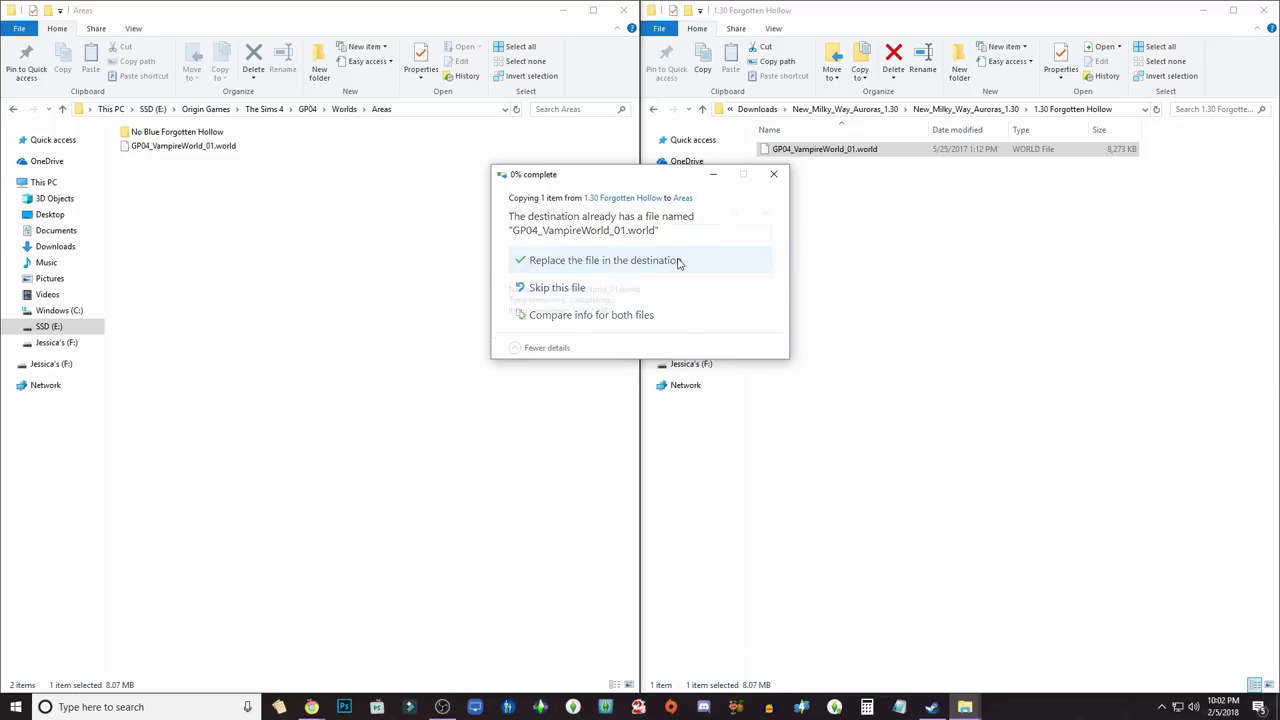
# Step: Navigate the left window back up to The Sims 4 folder
pyautogui.click(13, 111)
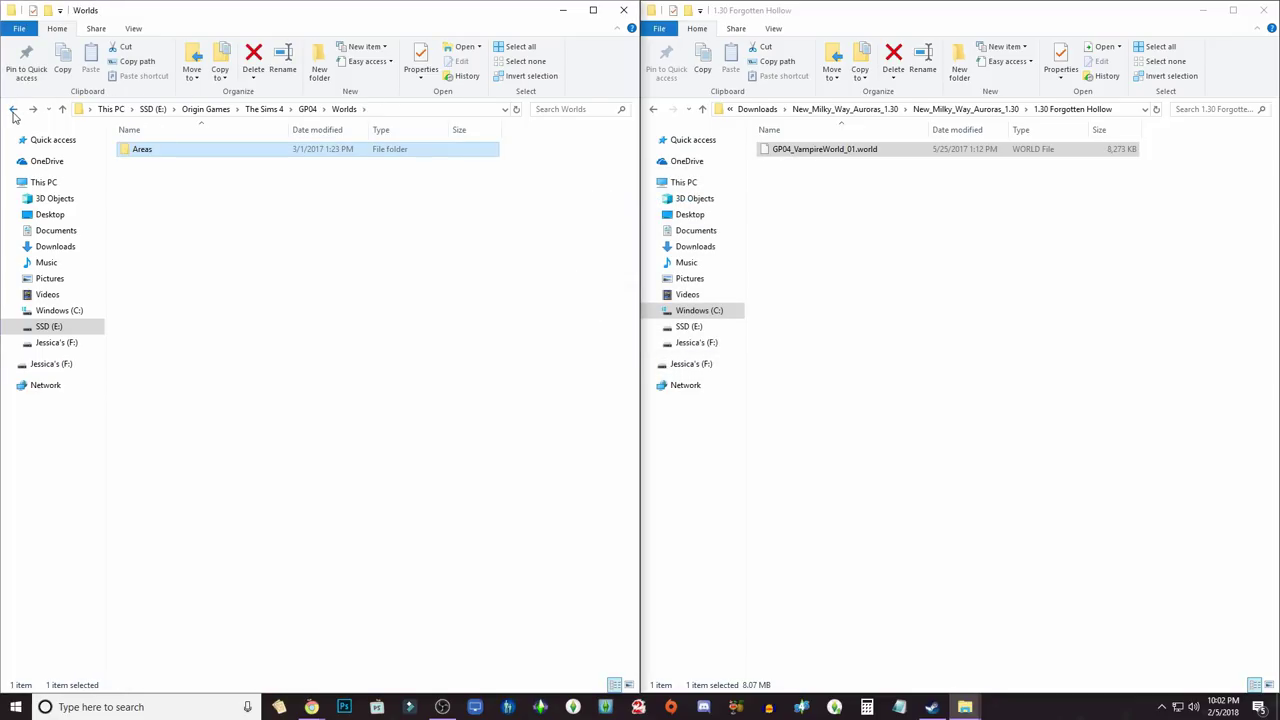
pyautogui.click(13, 111)
pyautogui.click(13, 111)
pyautogui.click(13, 111)
pyautogui.click(31, 110)
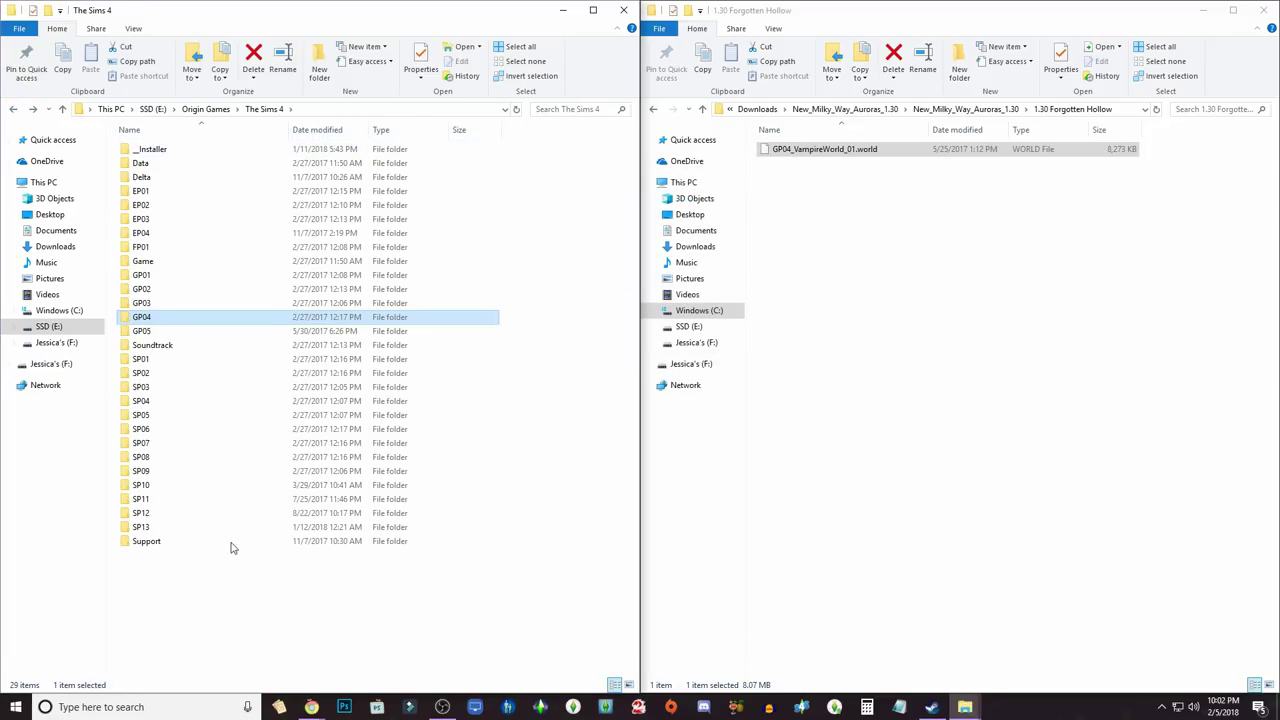
# Step: Copy the three 1.30 Granite Falls world files into GP01\Worlds\Areas, replacing the originals
pyautogui.click(966, 109)
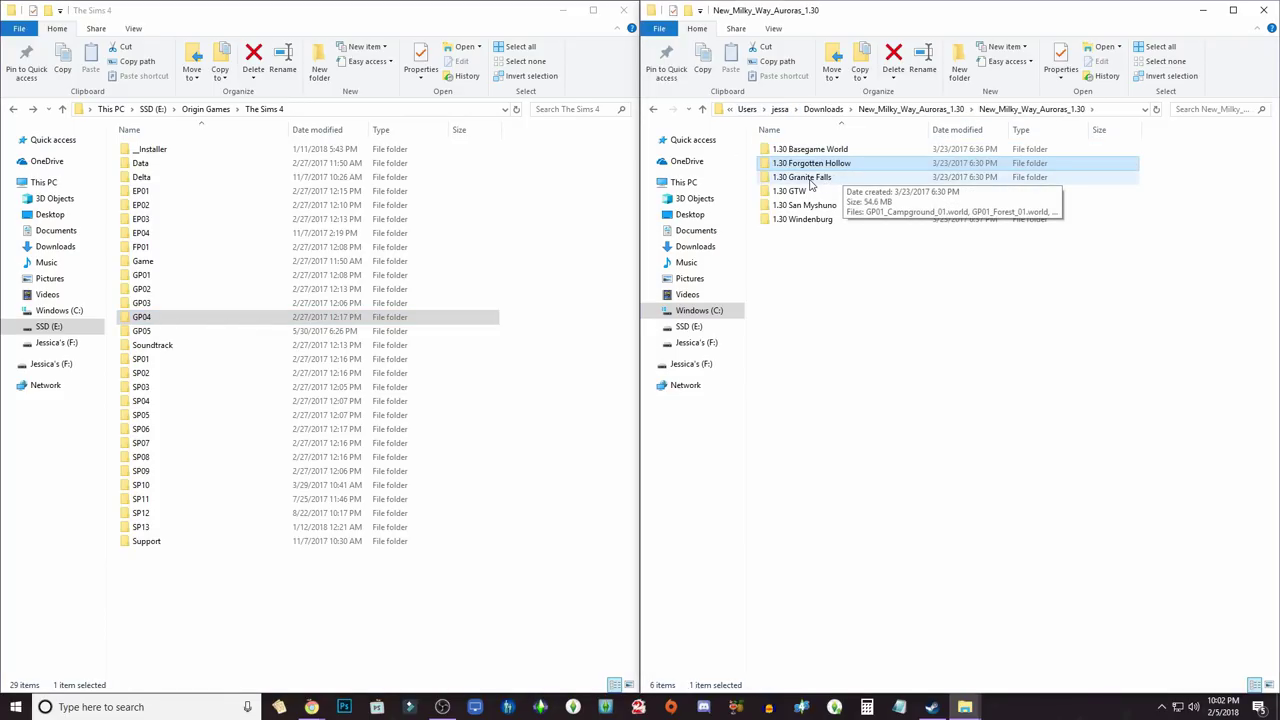
pyautogui.doubleClick(805, 177)
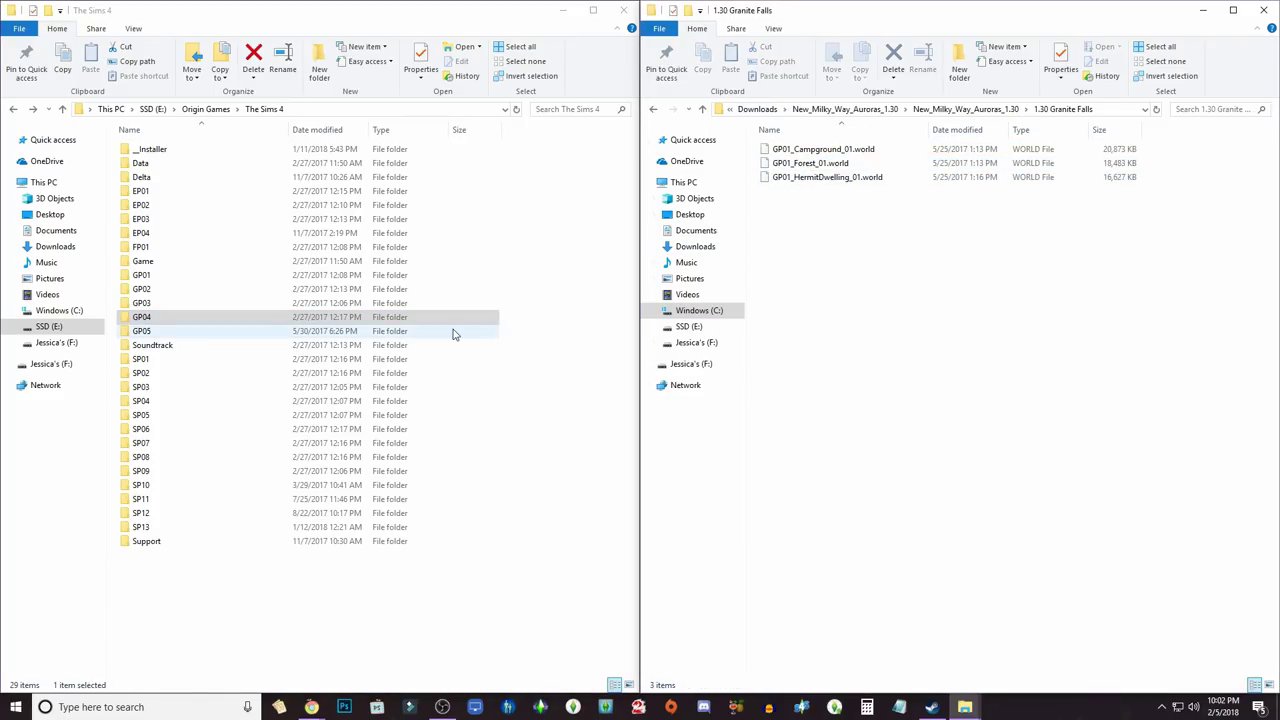
pyautogui.doubleClick(205, 275)
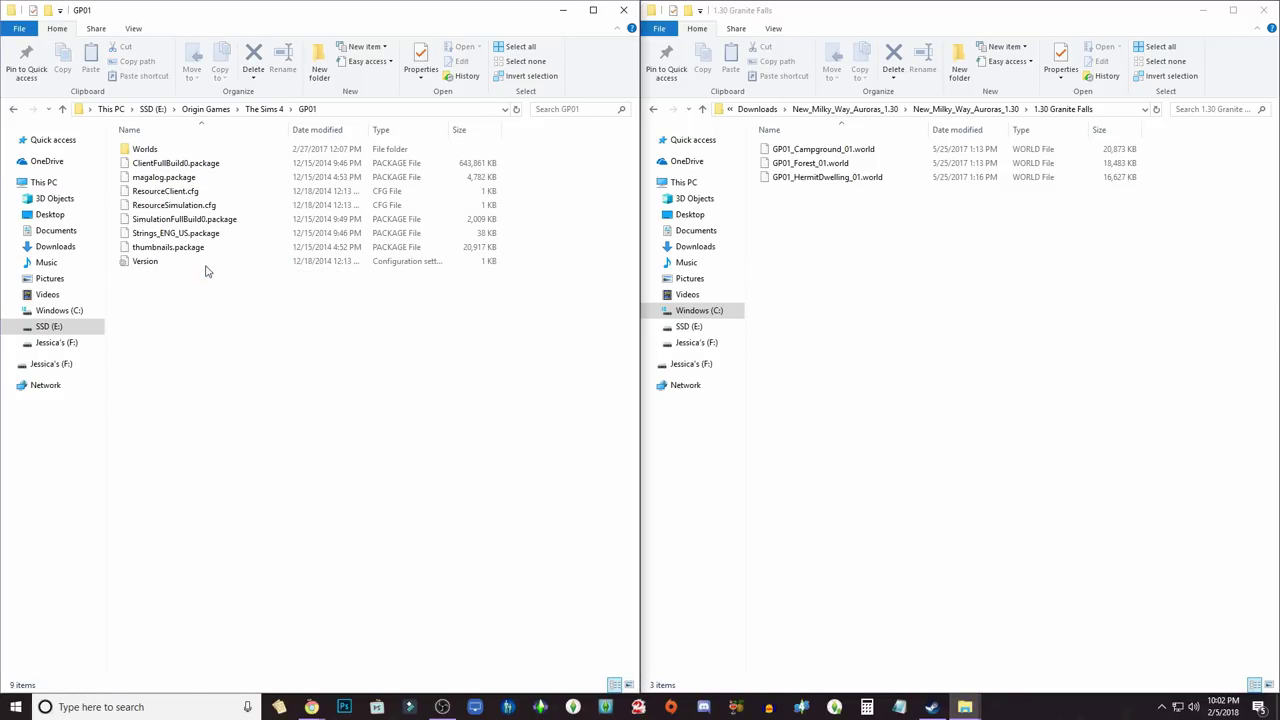
pyautogui.doubleClick(166, 151)
pyautogui.doubleClick(166, 152)
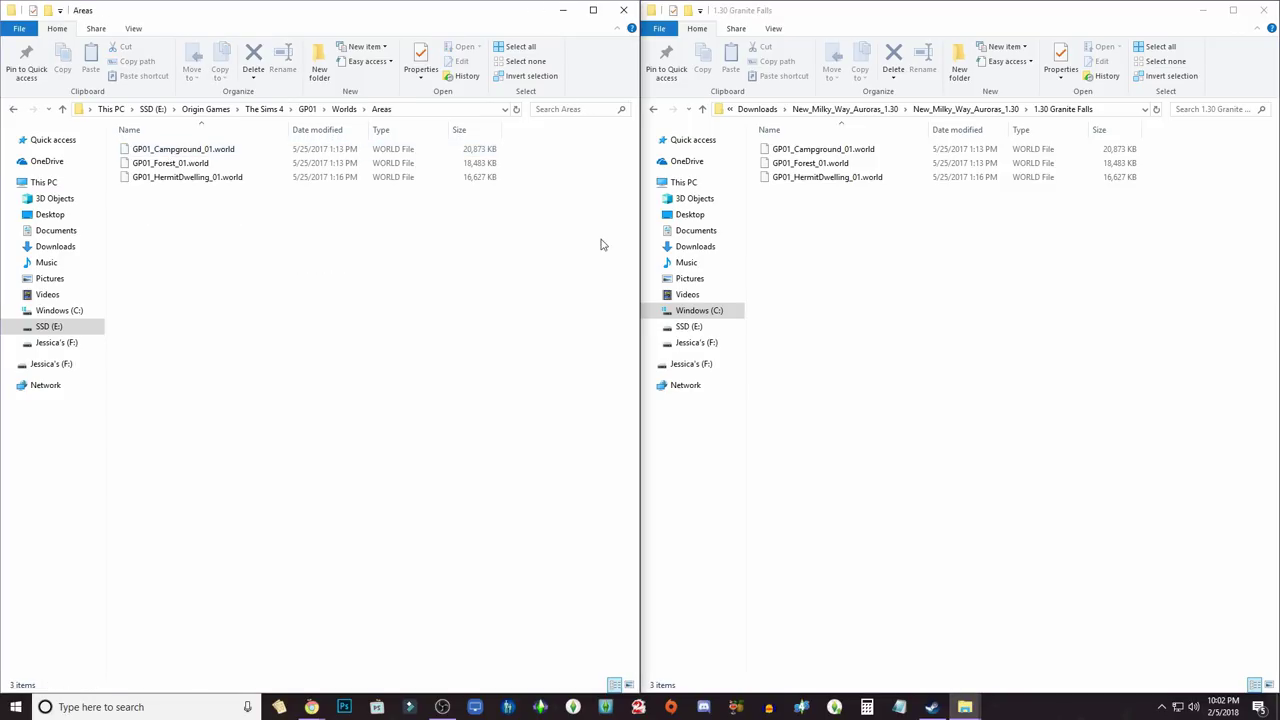
pyautogui.moveTo(929, 276); pyautogui.dragTo(245, 355)
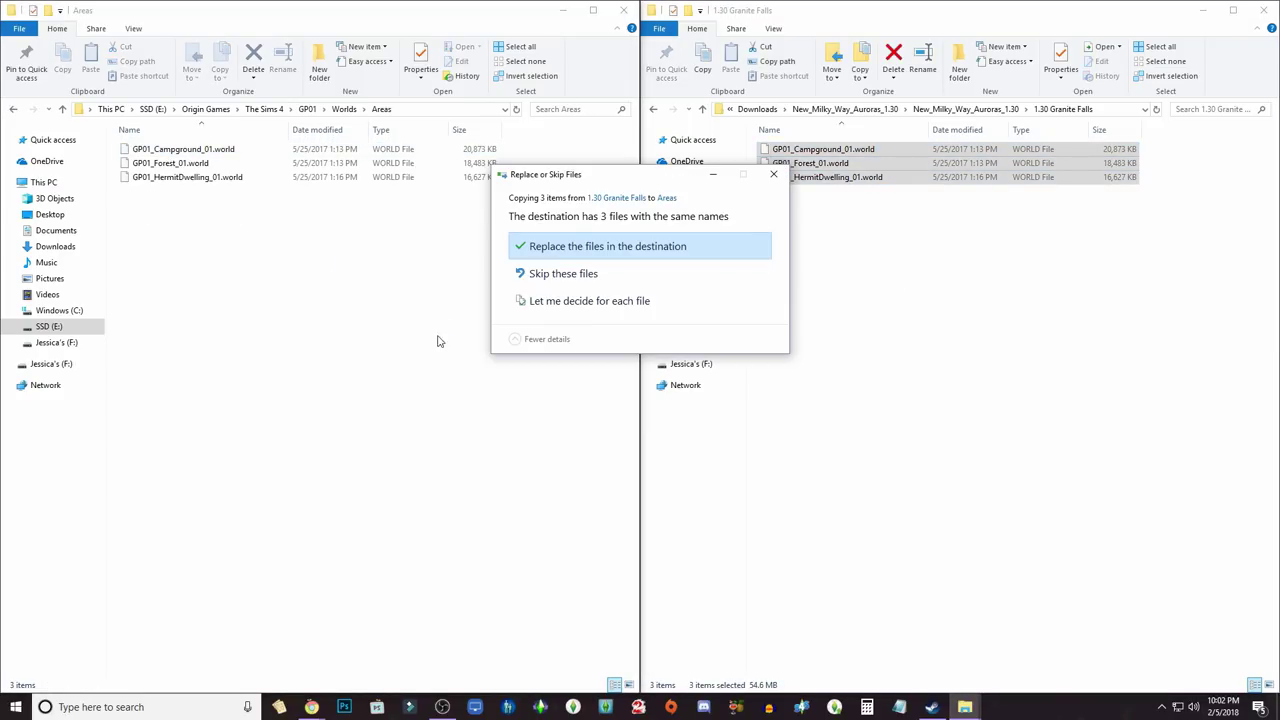
pyautogui.click(580, 251)
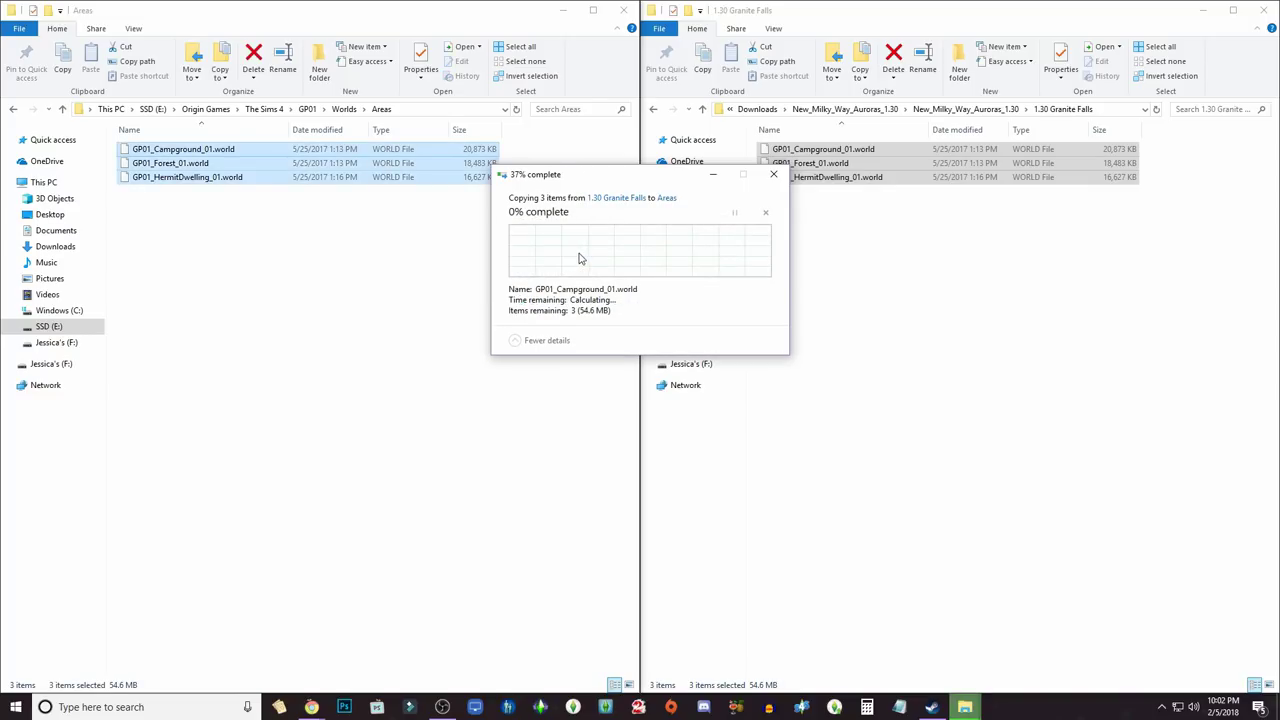
# Step: Return to the aurora folder list on the right and The Sims 4 folder on the left
pyautogui.click(655, 109)
pyautogui.press('Up')
pyautogui.press('Return')
pyautogui.click(653, 109)
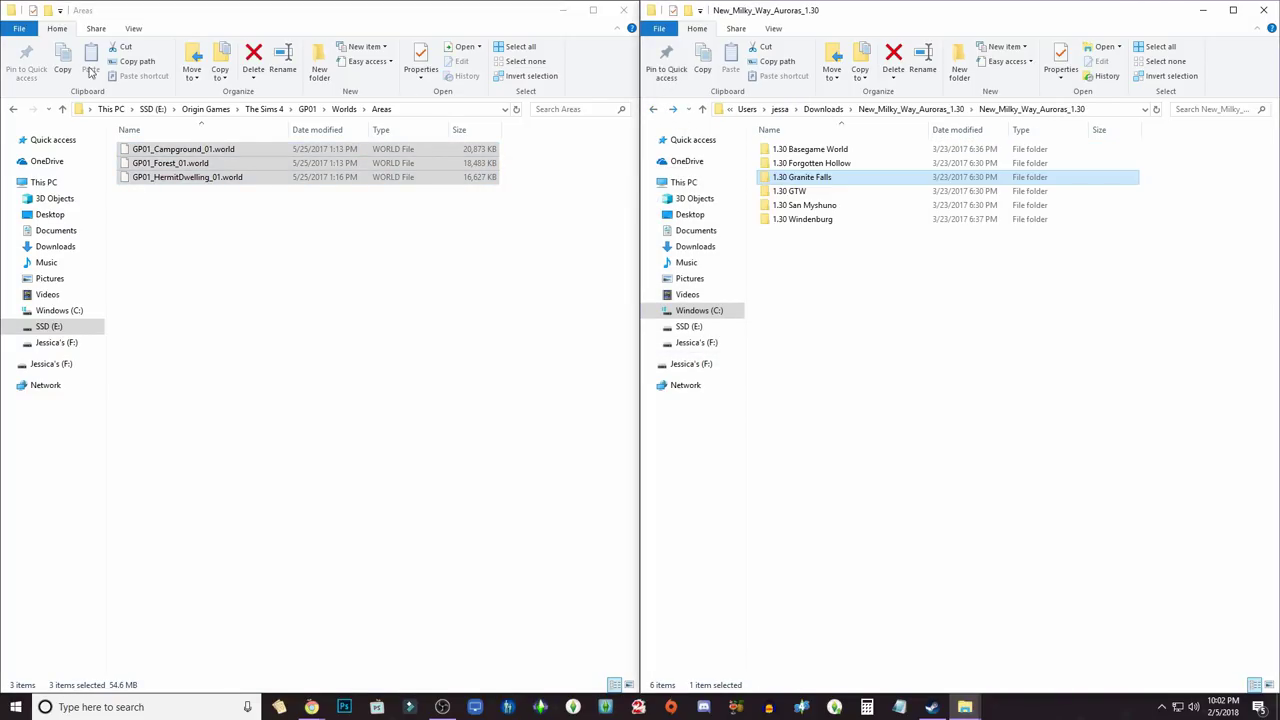
pyautogui.click(13, 109)
pyautogui.click(13, 109)
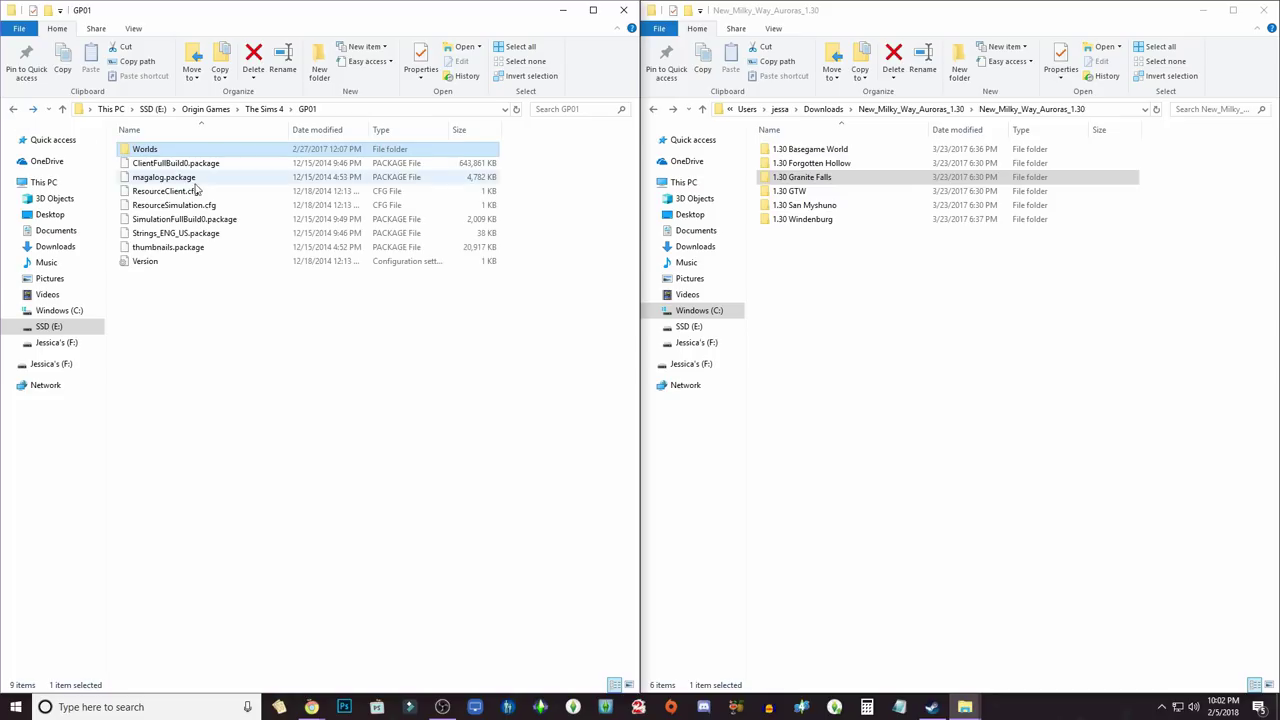
pyautogui.click(18, 110)
# Step: Copy the four 1.30 GTW world files into EP01\Worlds\Areas, replacing the existing ones
pyautogui.doubleClick(790, 191)
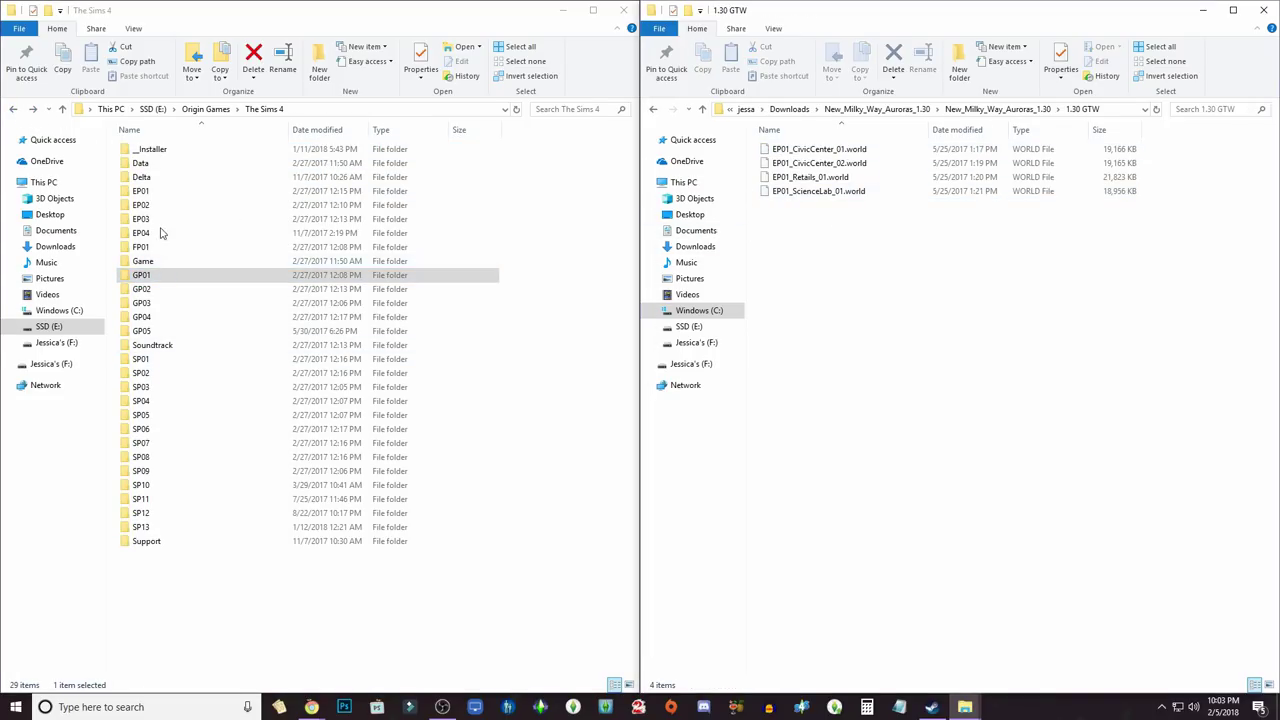
pyautogui.doubleClick(175, 193)
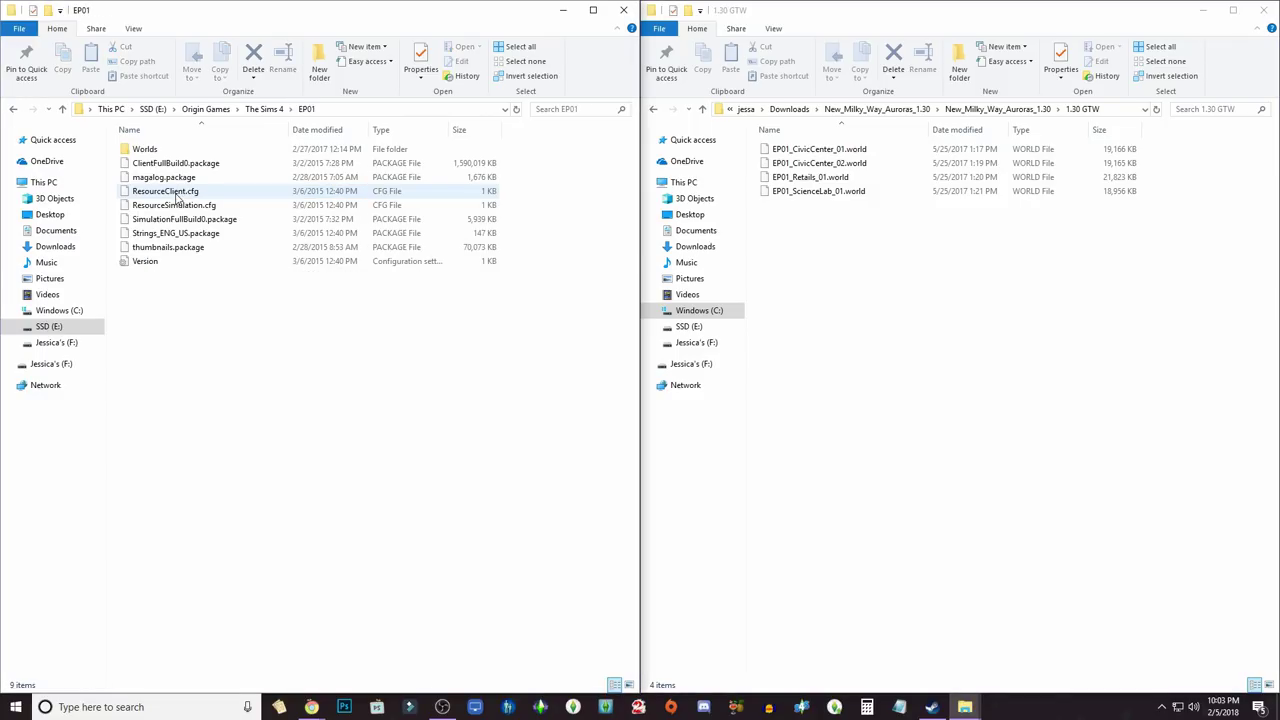
pyautogui.doubleClick(177, 149)
pyautogui.doubleClick(177, 150)
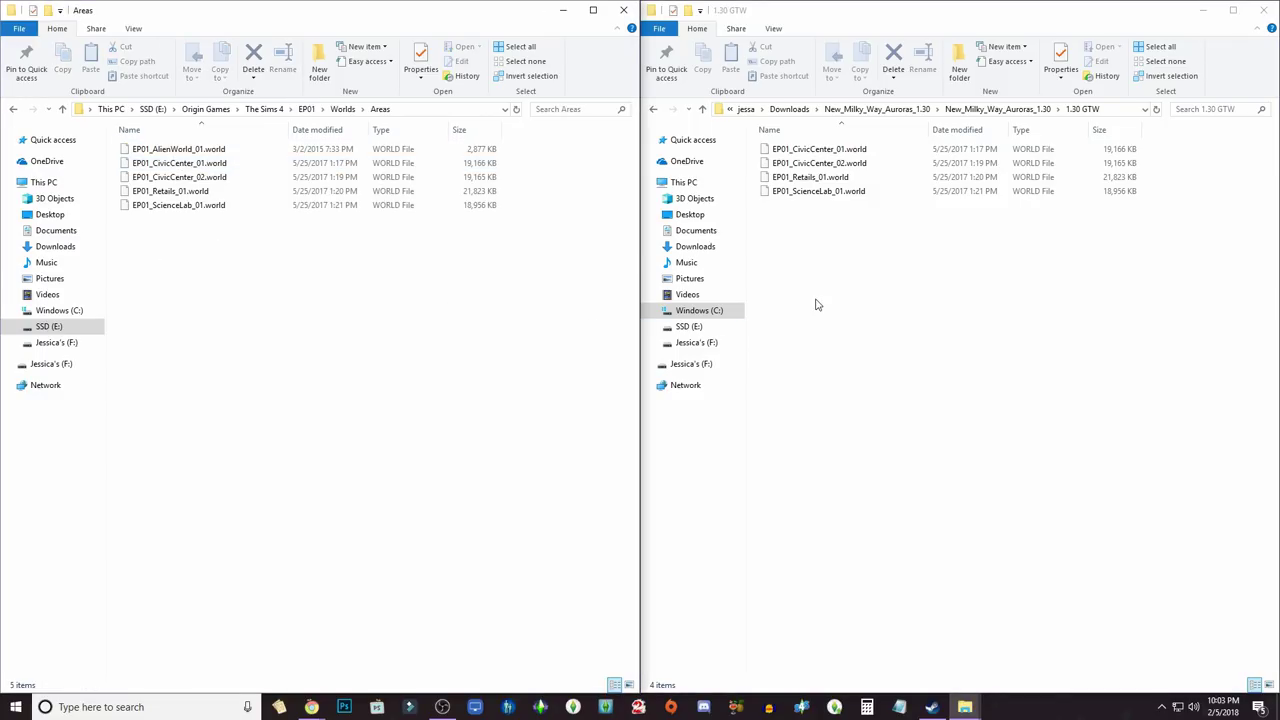
pyautogui.moveTo(814, 300); pyautogui.dragTo(315, 367)
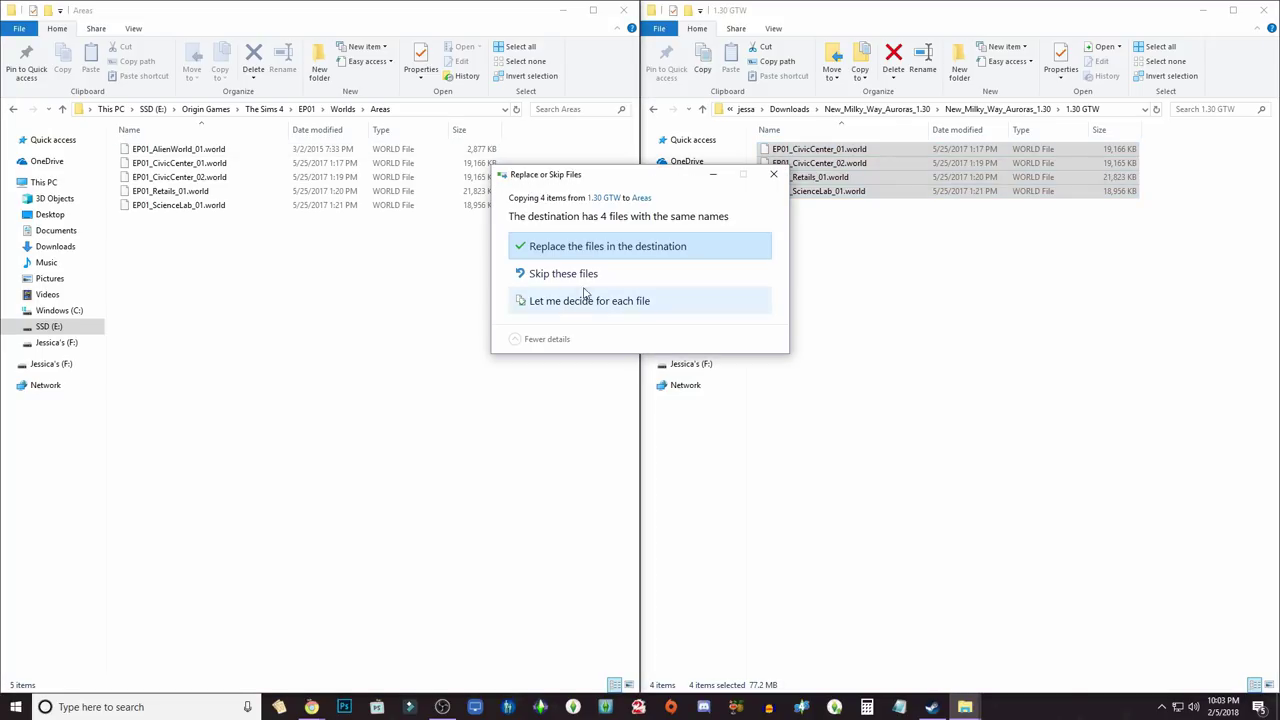
pyautogui.click(586, 249)
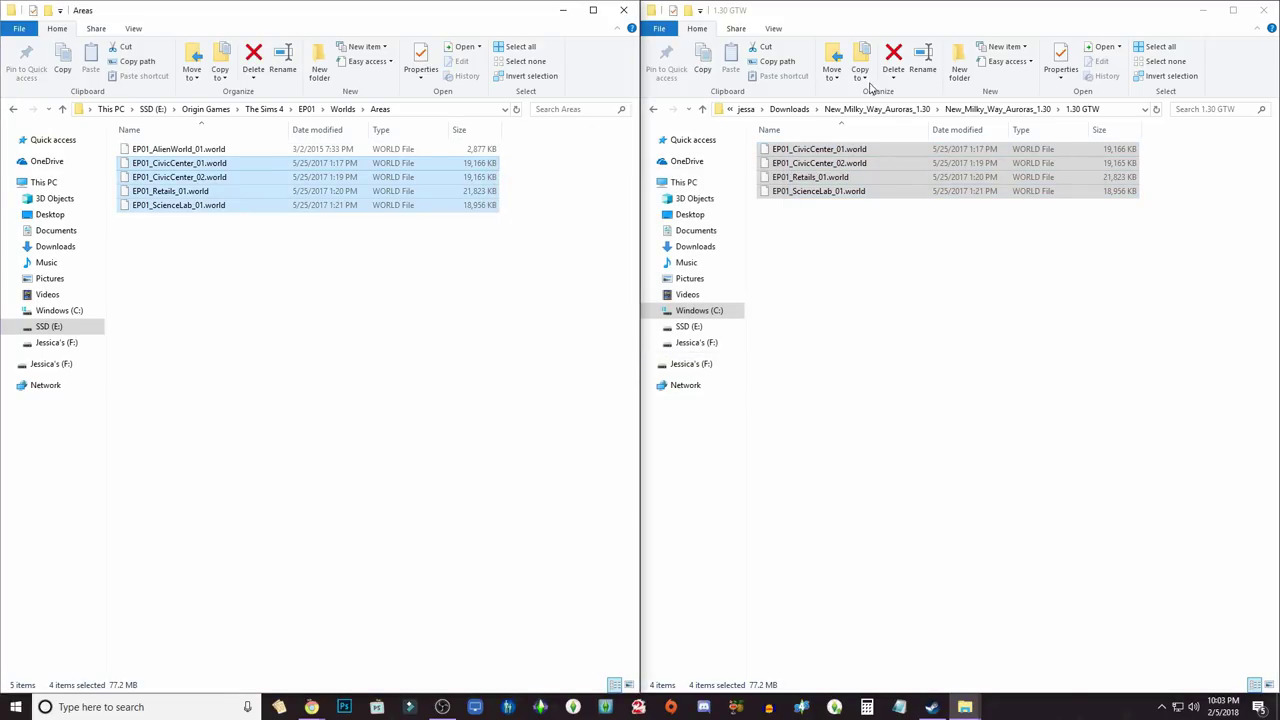
pyautogui.click(652, 110)
# Step: Copy the five 1.30 San Myshuno world files into EP03\Worlds\Areas, replacing the existing ones
pyautogui.doubleClick(846, 204)
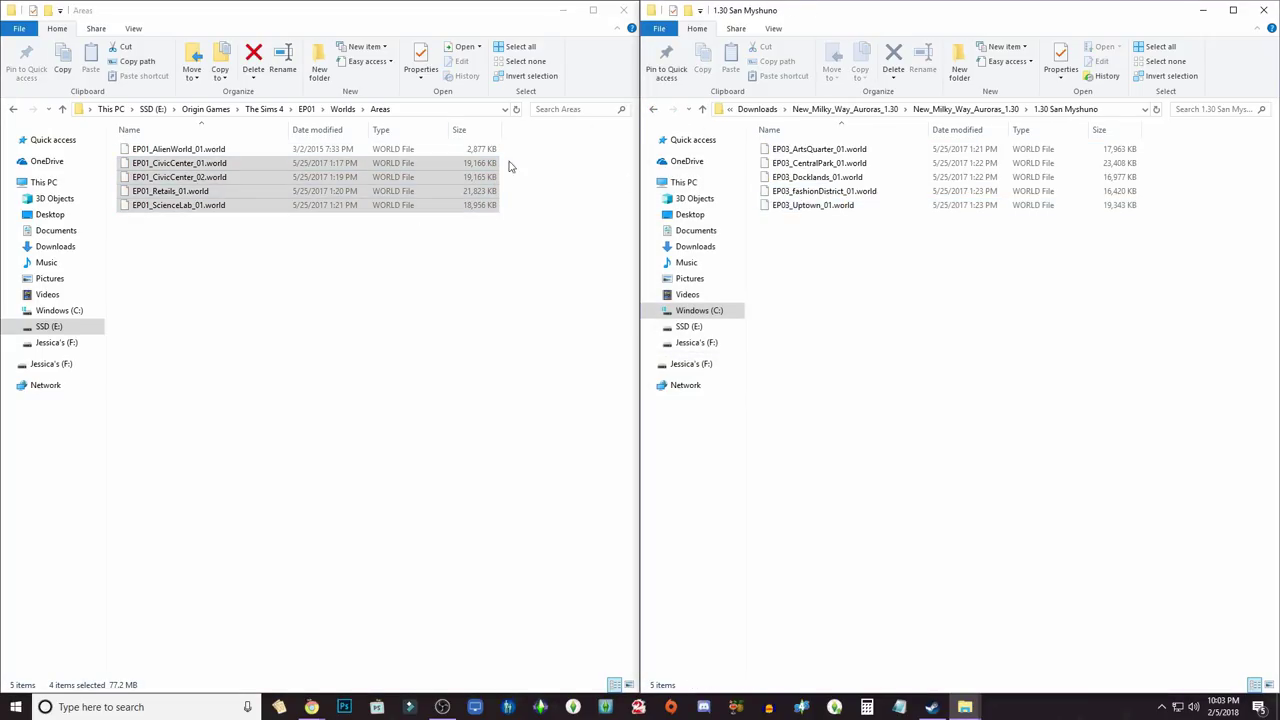
pyautogui.click(13, 109)
pyautogui.click(13, 109)
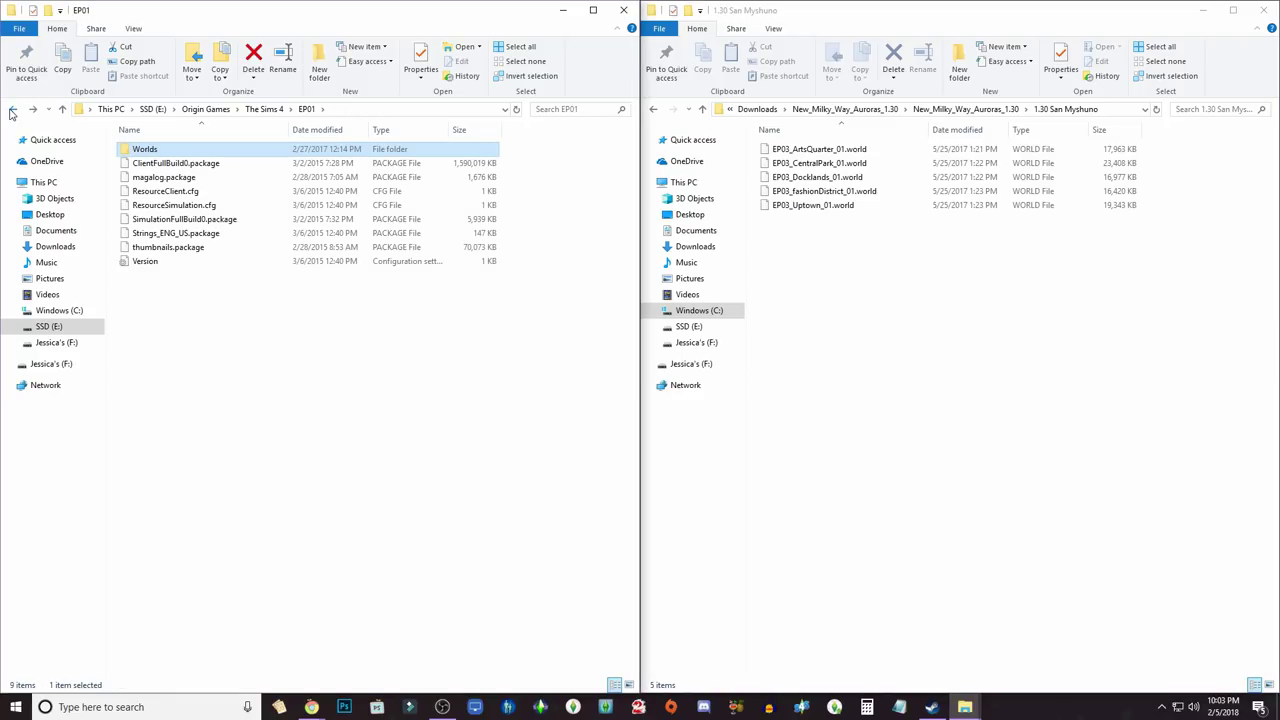
pyautogui.click(13, 109)
pyautogui.doubleClick(211, 221)
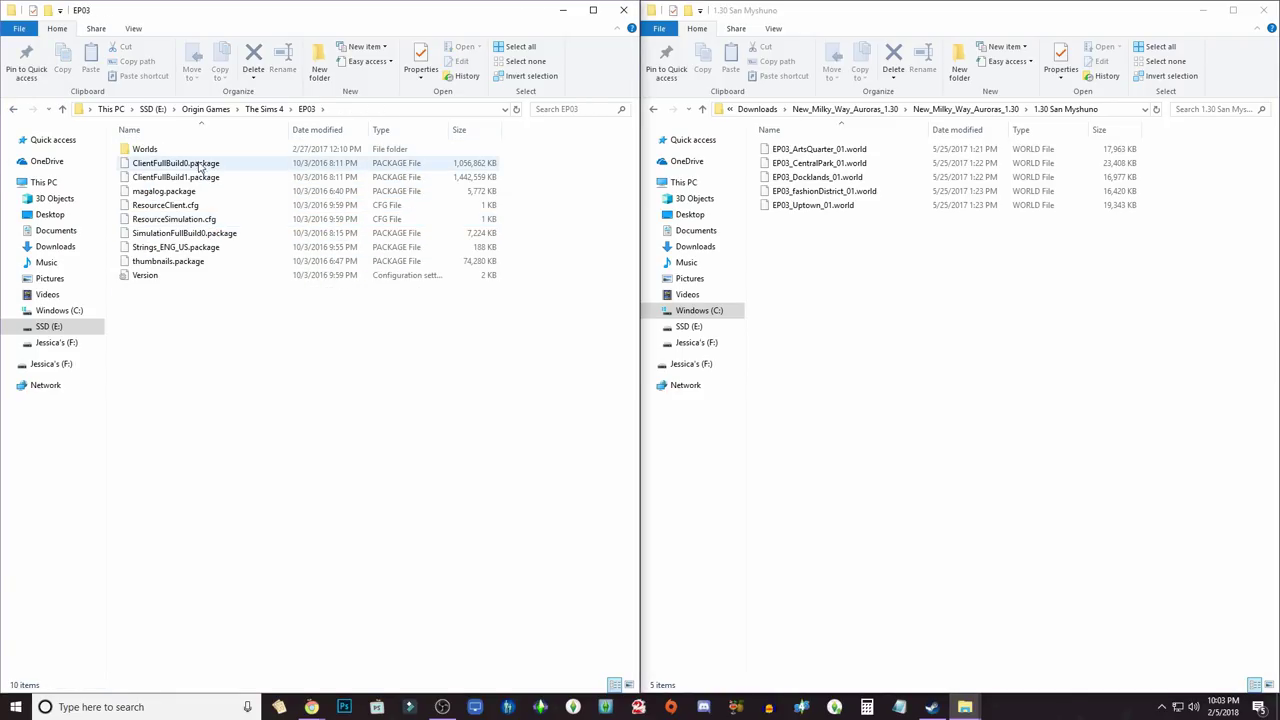
pyautogui.doubleClick(188, 151)
pyautogui.doubleClick(180, 149)
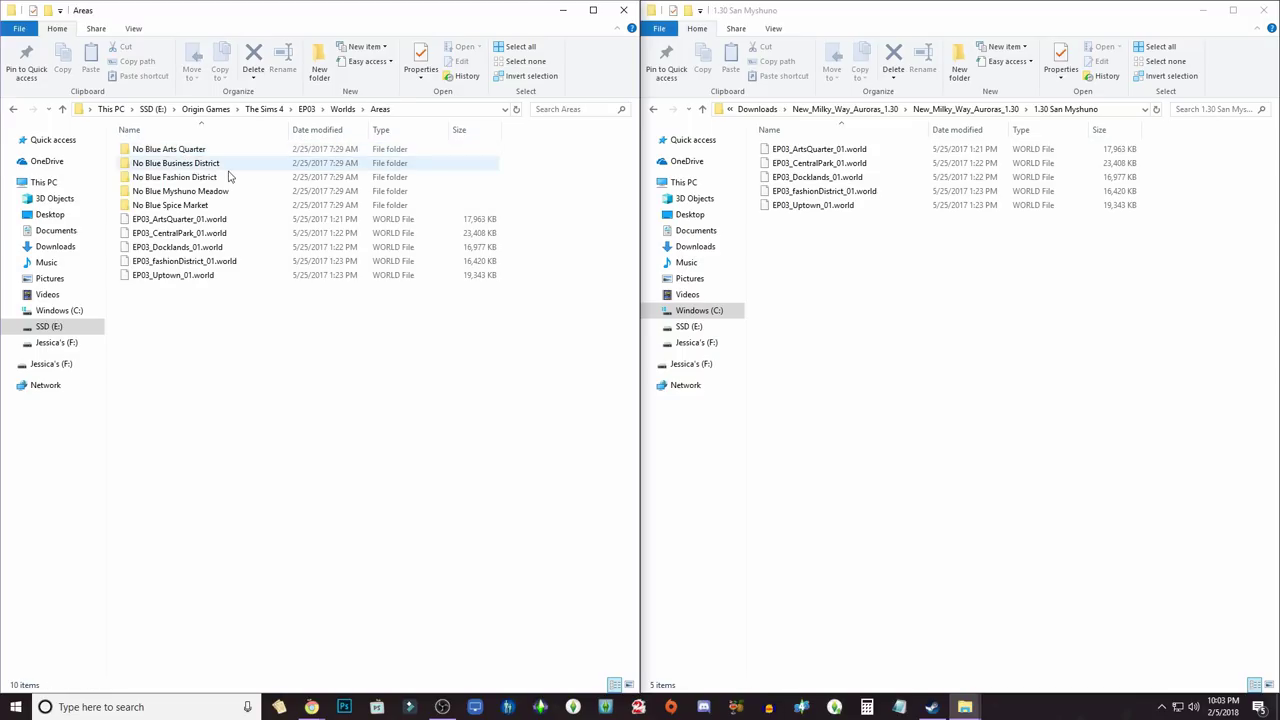
pyautogui.moveTo(876, 262); pyautogui.dragTo(456, 310)
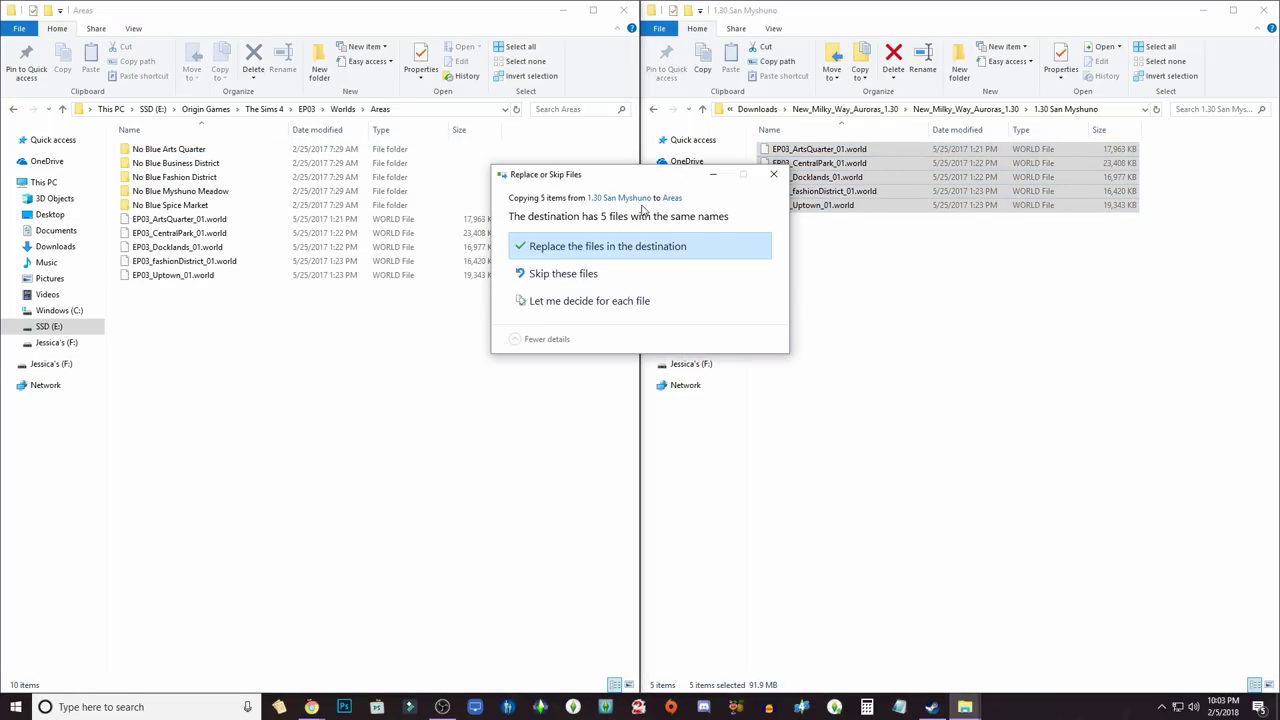
pyautogui.click(657, 246)
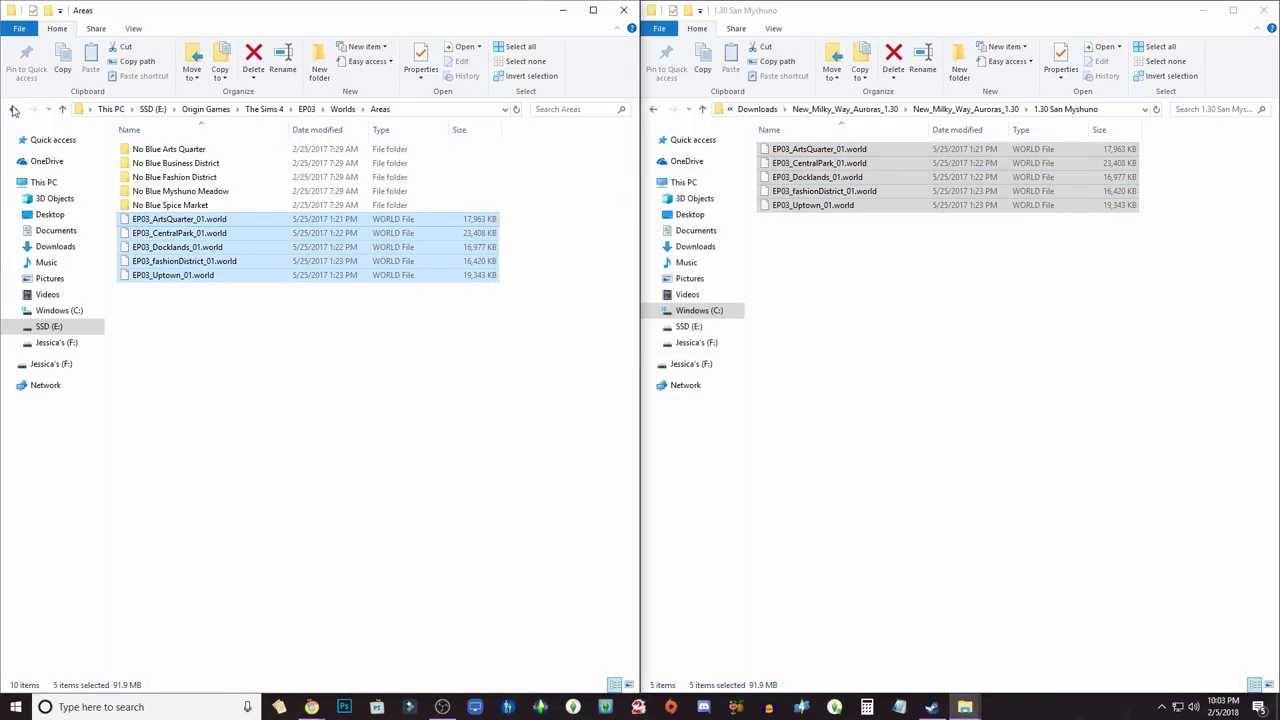
# Step: Go back to The Sims 4 folder on the left and the aurora folder list on the right
pyautogui.click(13, 108)
pyautogui.click(13, 109)
pyautogui.click(13, 109)
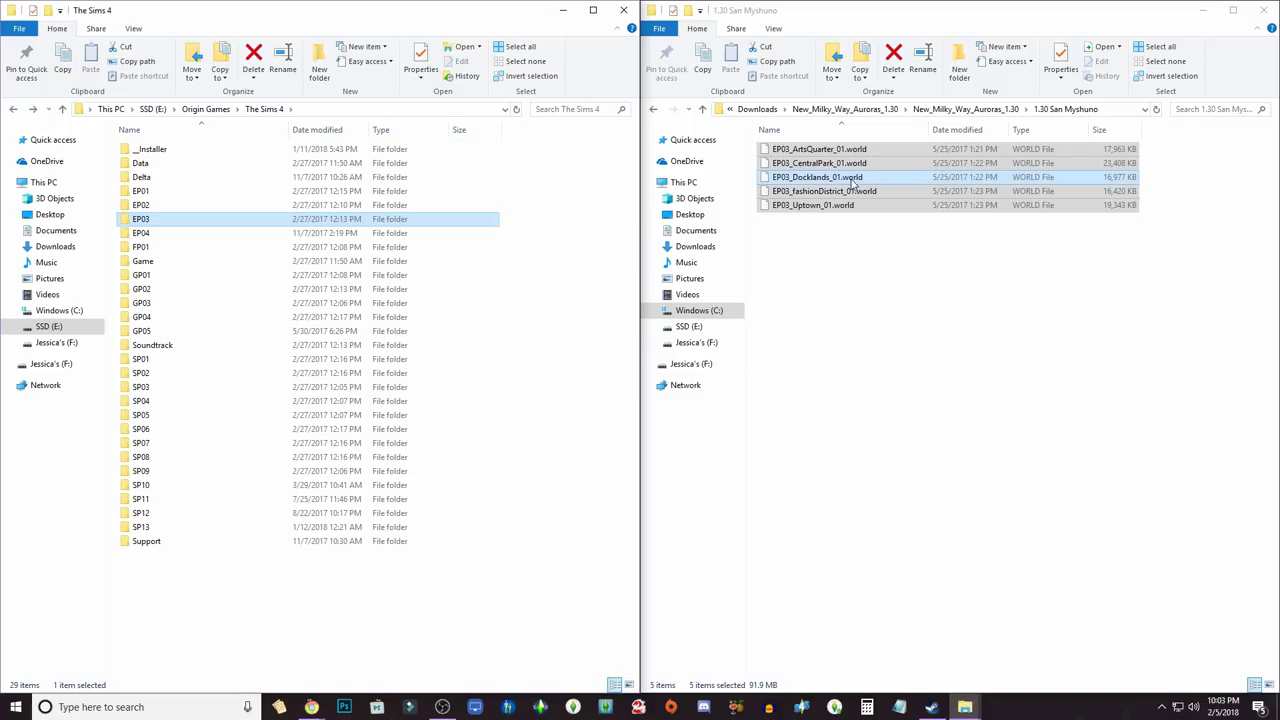
pyautogui.click(653, 110)
pyautogui.click(653, 112)
# Step: Copy the seven 1.30 Windenburg world files into EP02\Worlds\Areas, choosing Replace
pyautogui.doubleClick(855, 221)
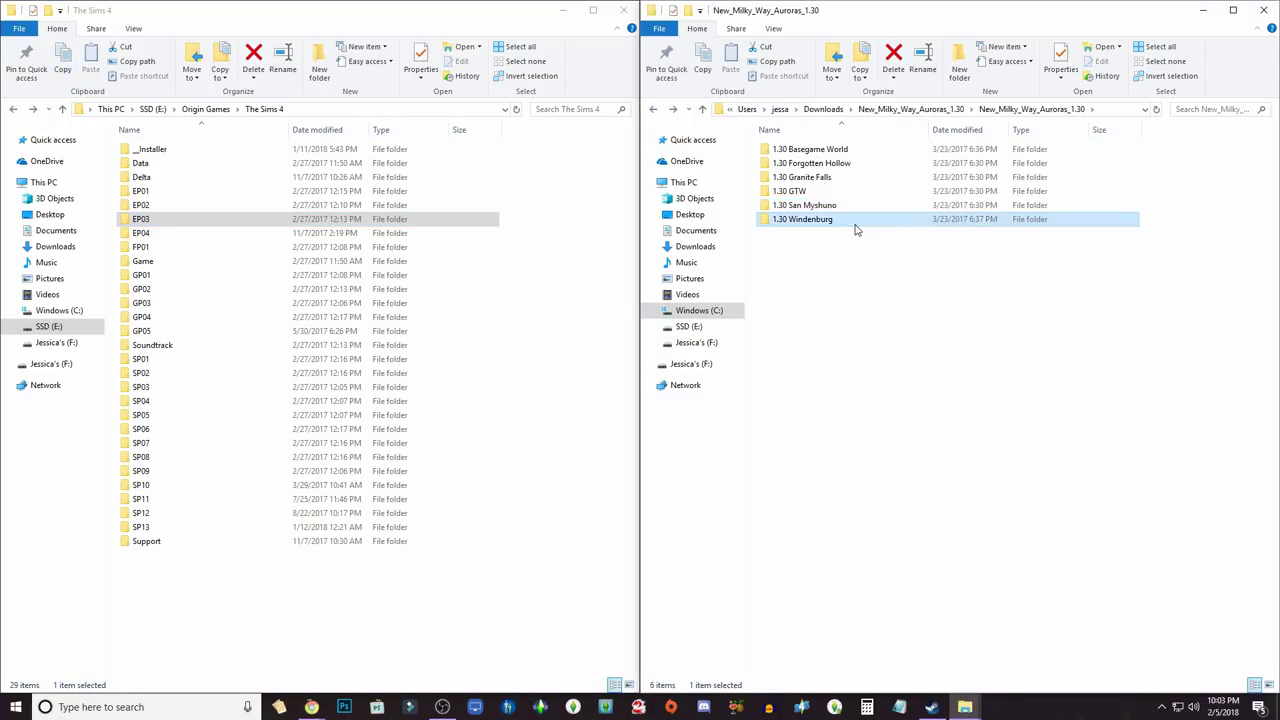
pyautogui.click(251, 221)
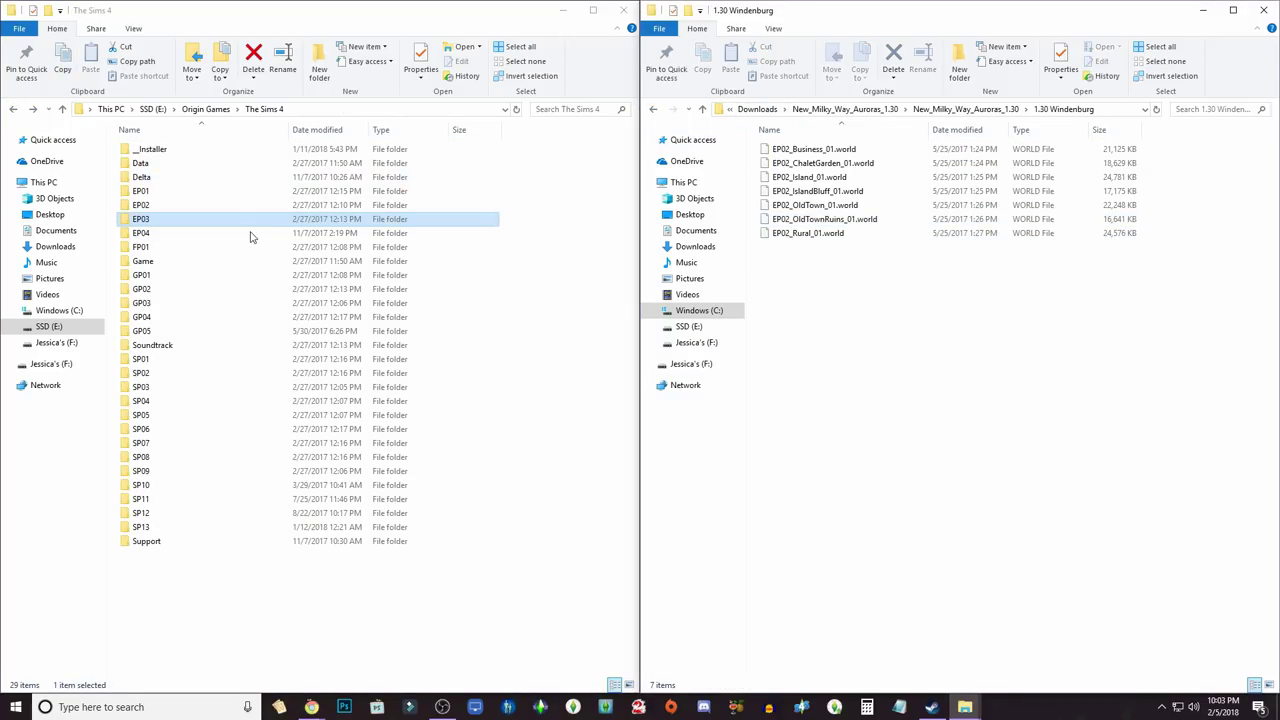
pyautogui.doubleClick(168, 205)
pyautogui.doubleClick(155, 149)
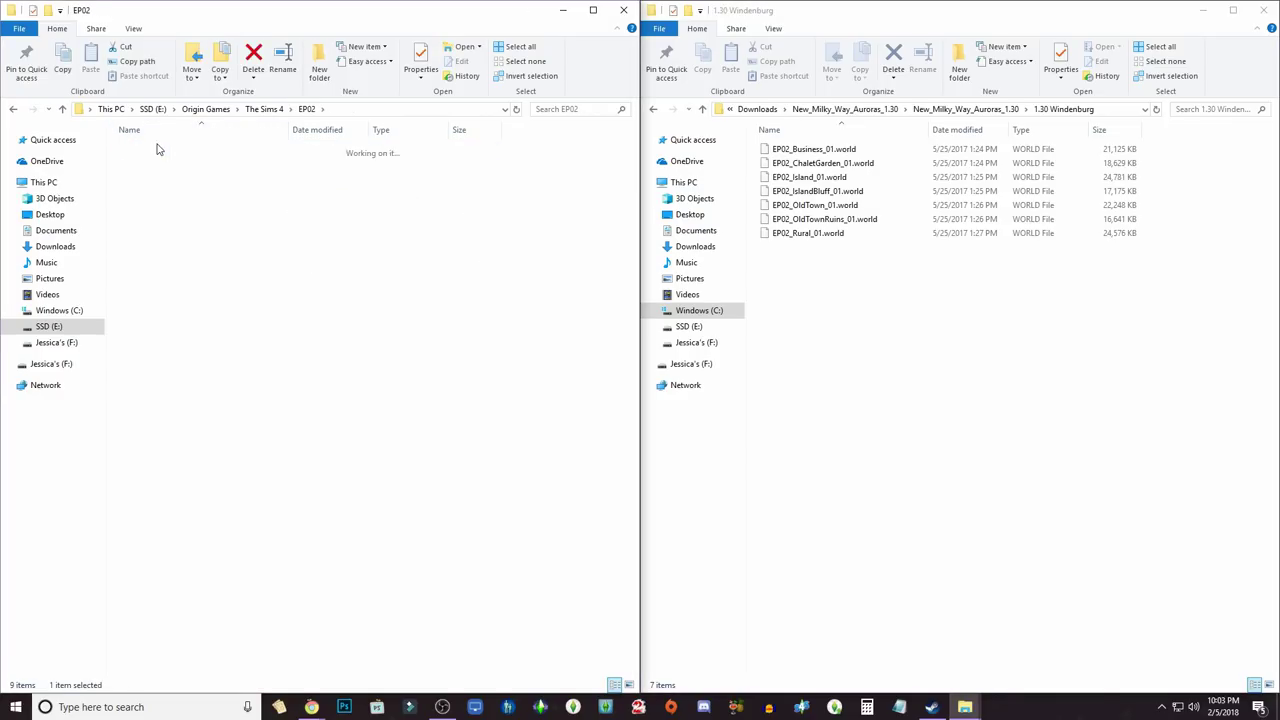
pyautogui.doubleClick(155, 149)
pyautogui.moveTo(925, 320); pyautogui.dragTo(253, 467)
pyautogui.click(635, 252)
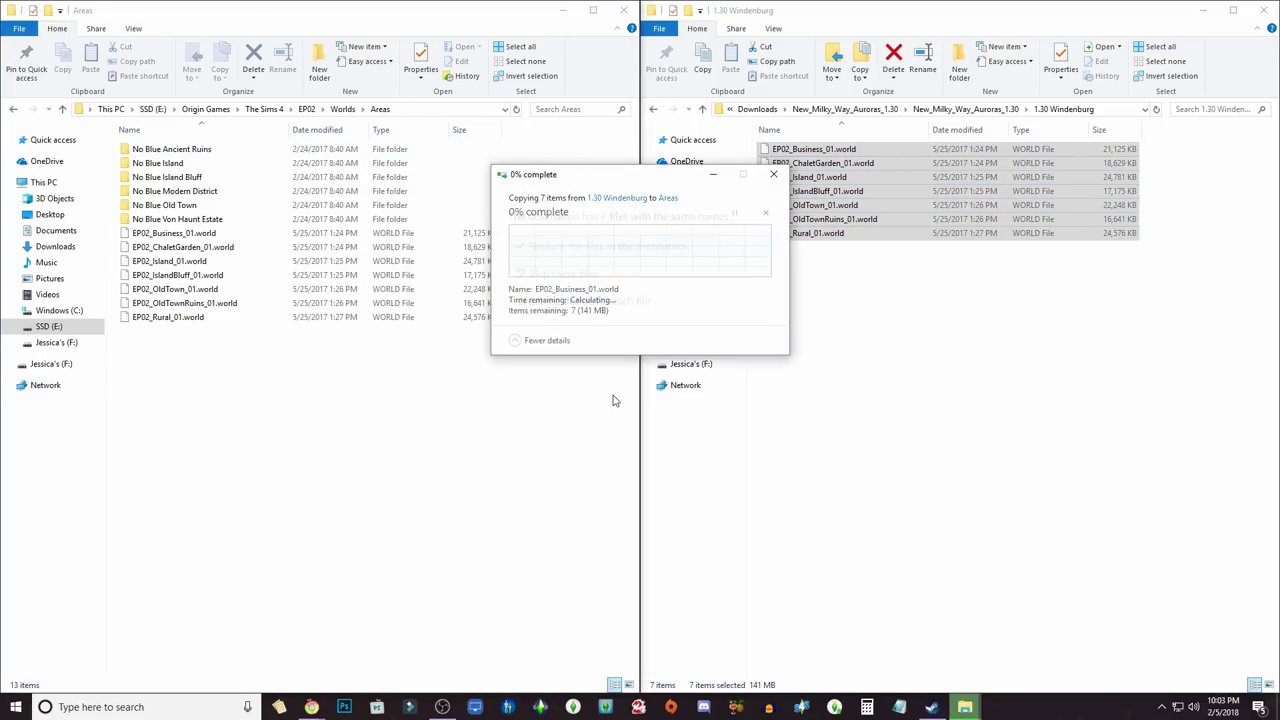
# Step: Browse the left window from Documents into the Electronic Arts folder
pyautogui.click(953, 425)
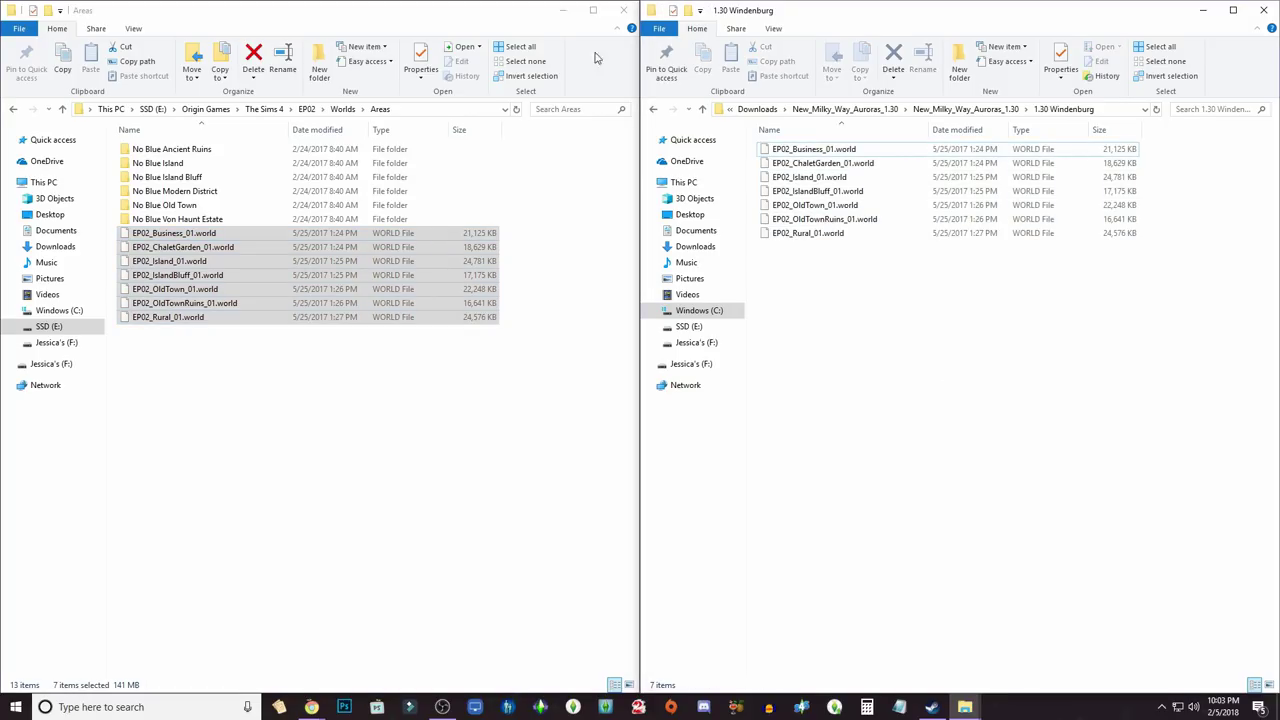
pyautogui.click(70, 233)
pyautogui.doubleClick(171, 204)
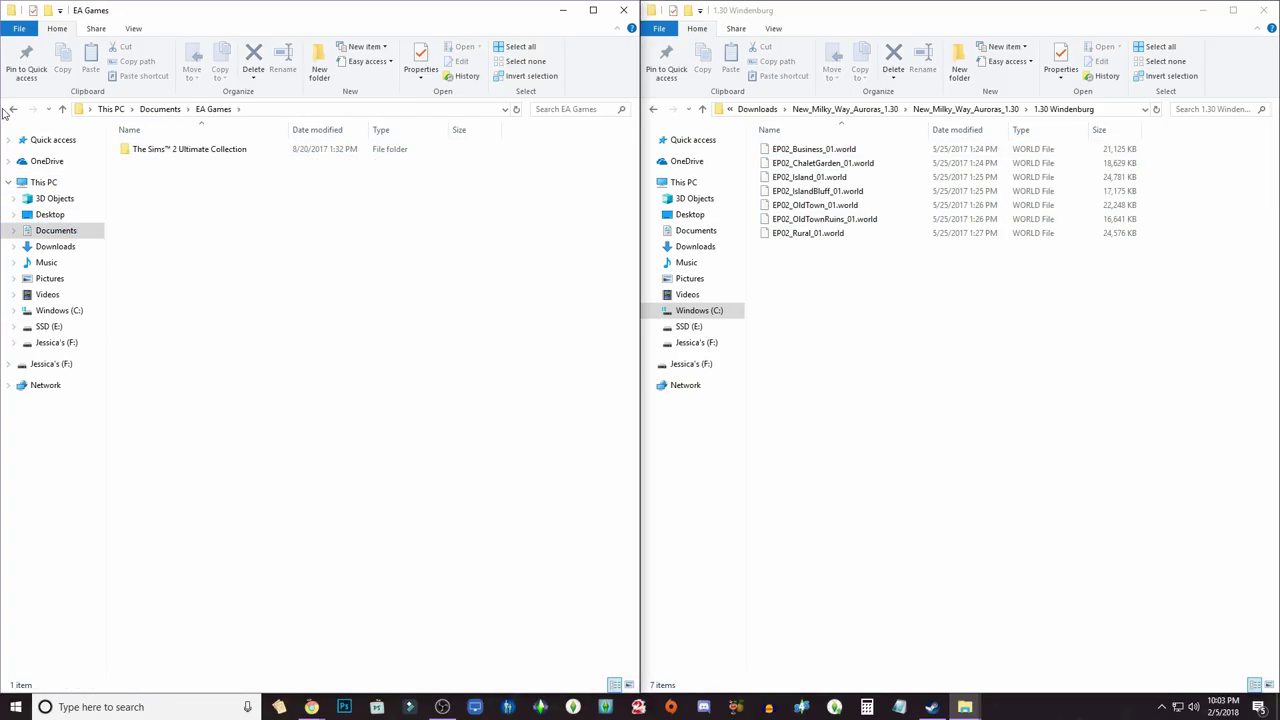
pyautogui.click(13, 109)
pyautogui.doubleClick(152, 189)
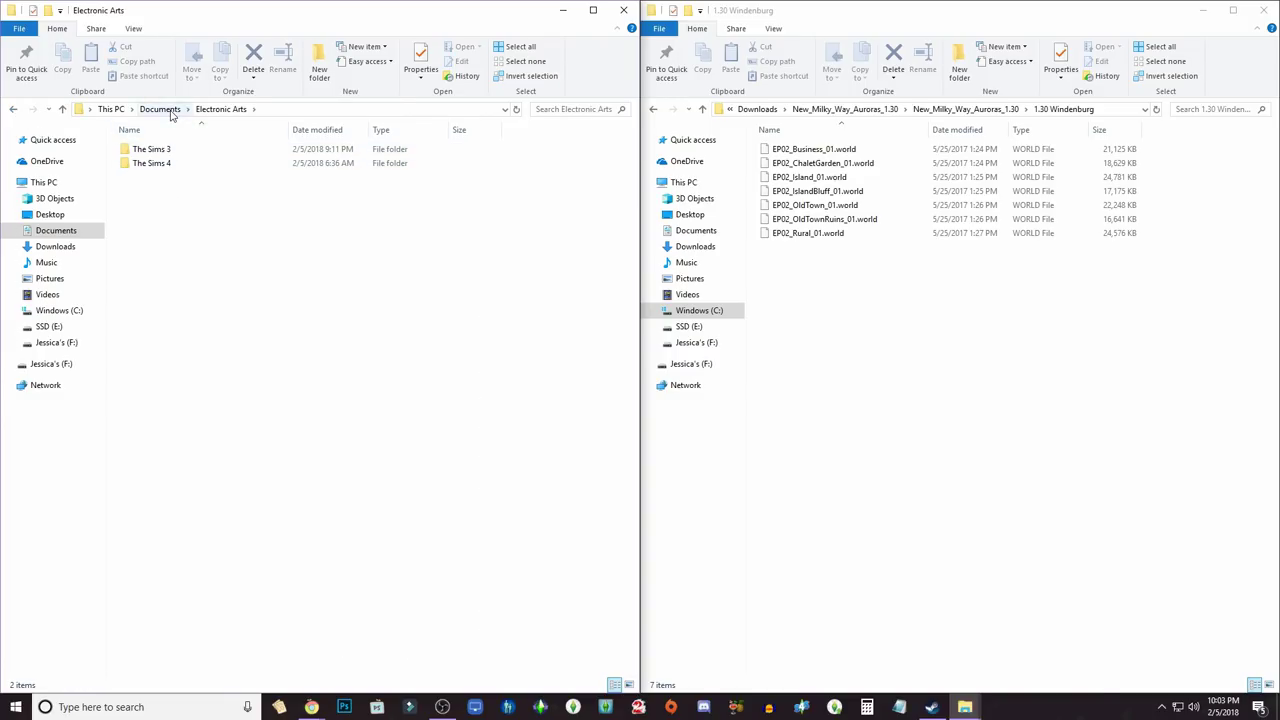
# Step: Open The Sims 4 Mods\Mods folder, select the BrntWaffles aurora cloud package, then go back up
pyautogui.doubleClick(160, 166)
pyautogui.doubleClick(161, 191)
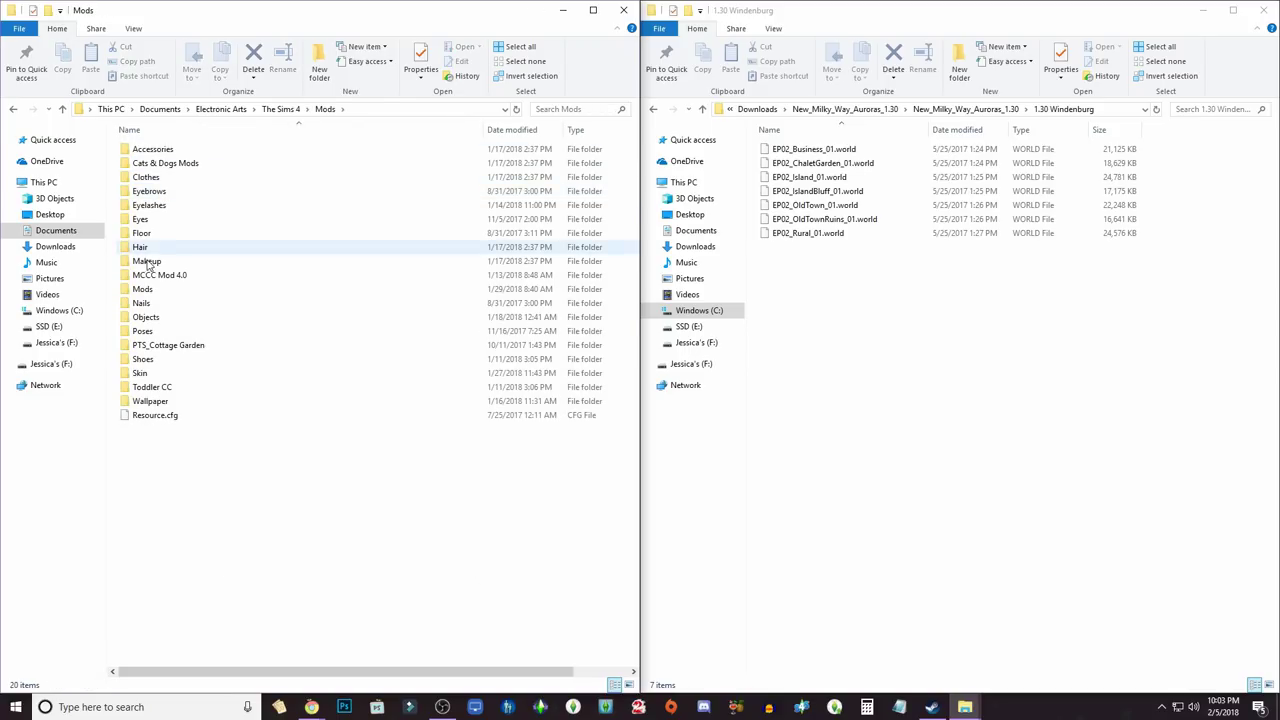
pyautogui.doubleClick(214, 290)
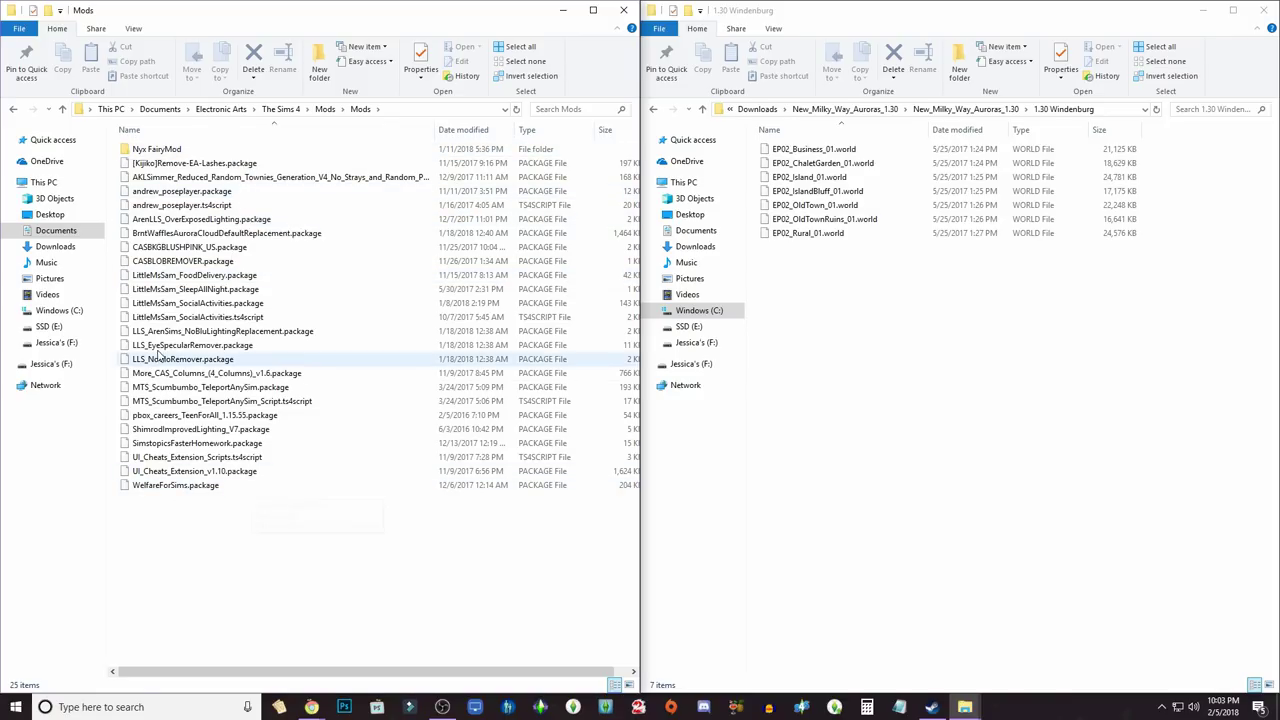
pyautogui.click(183, 236)
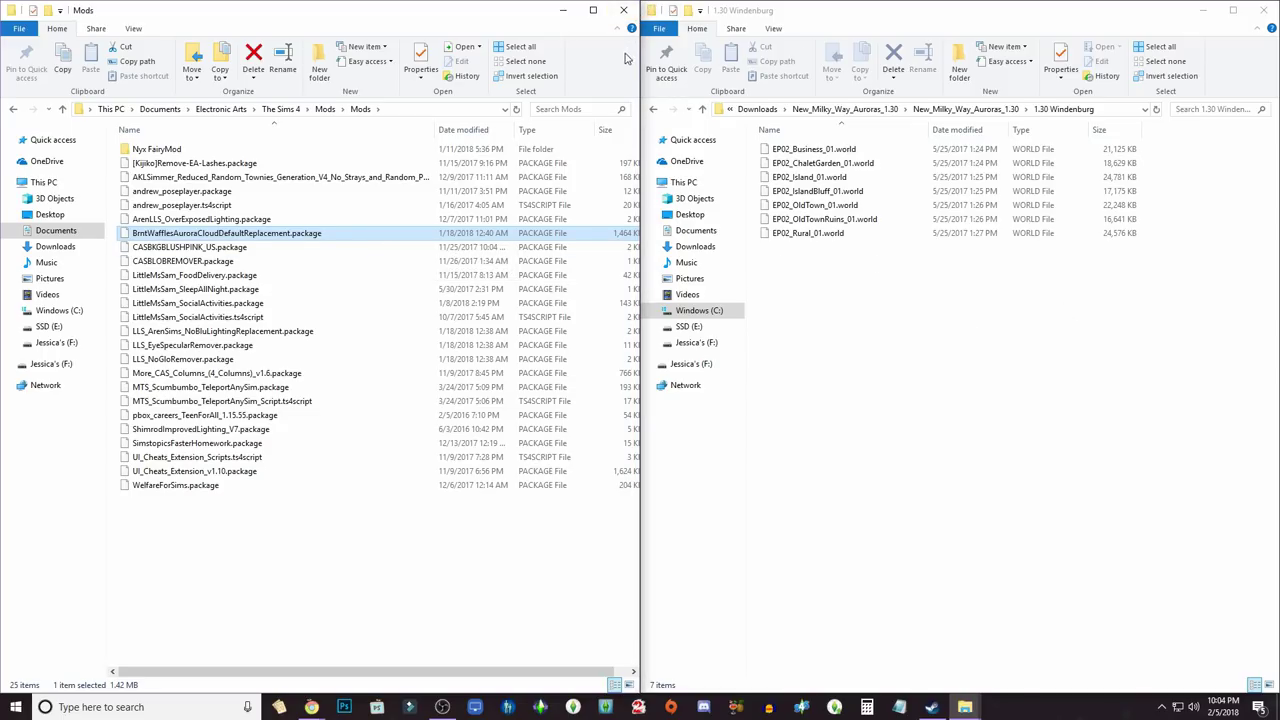
pyautogui.click(13, 109)
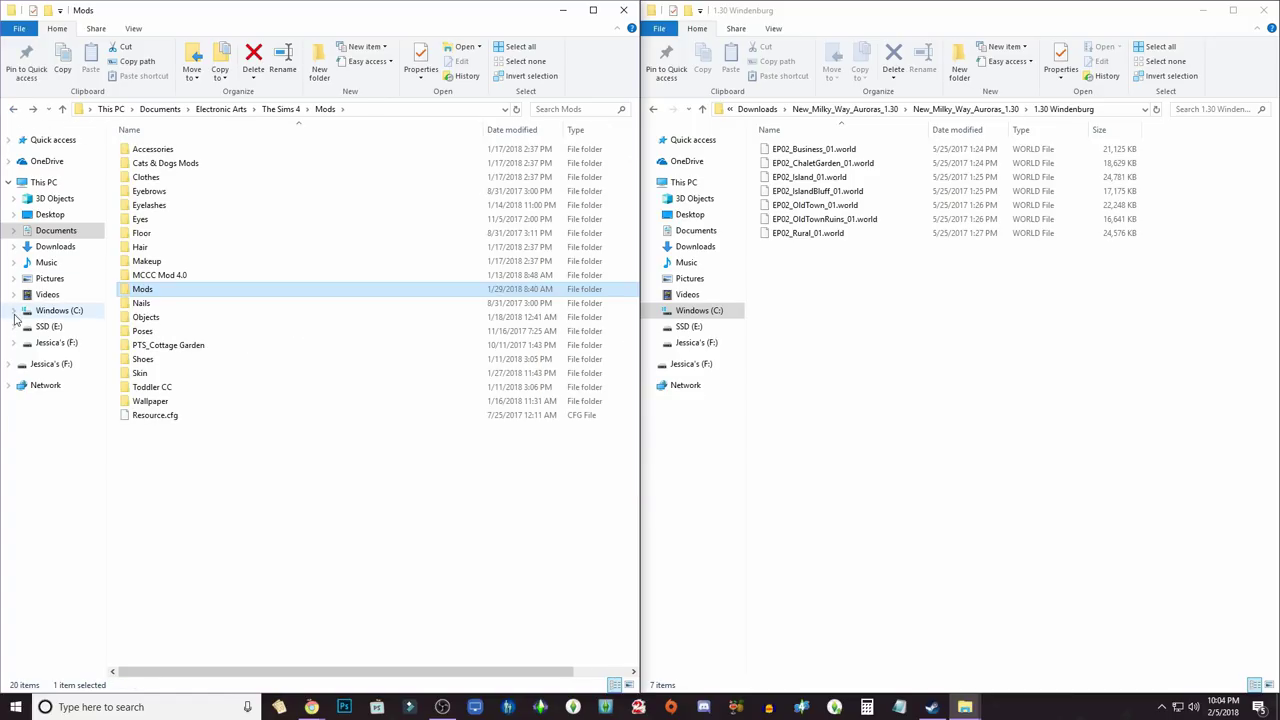
# Step: Open SSD (E:)\Origin Games in the left window, listing The Sims 2, Sims 3 and Sims 4 folders
pyautogui.click(48, 326)
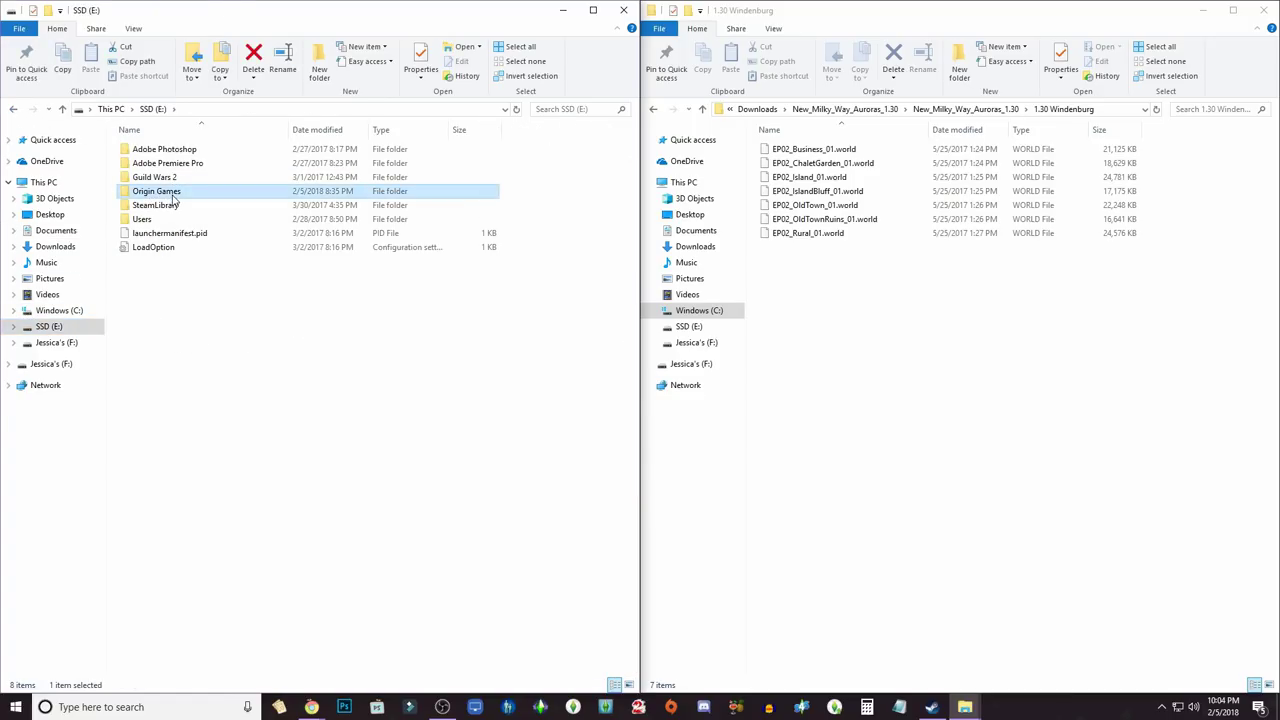
pyautogui.doubleClick(155, 191)
pyautogui.doubleClick(160, 178)
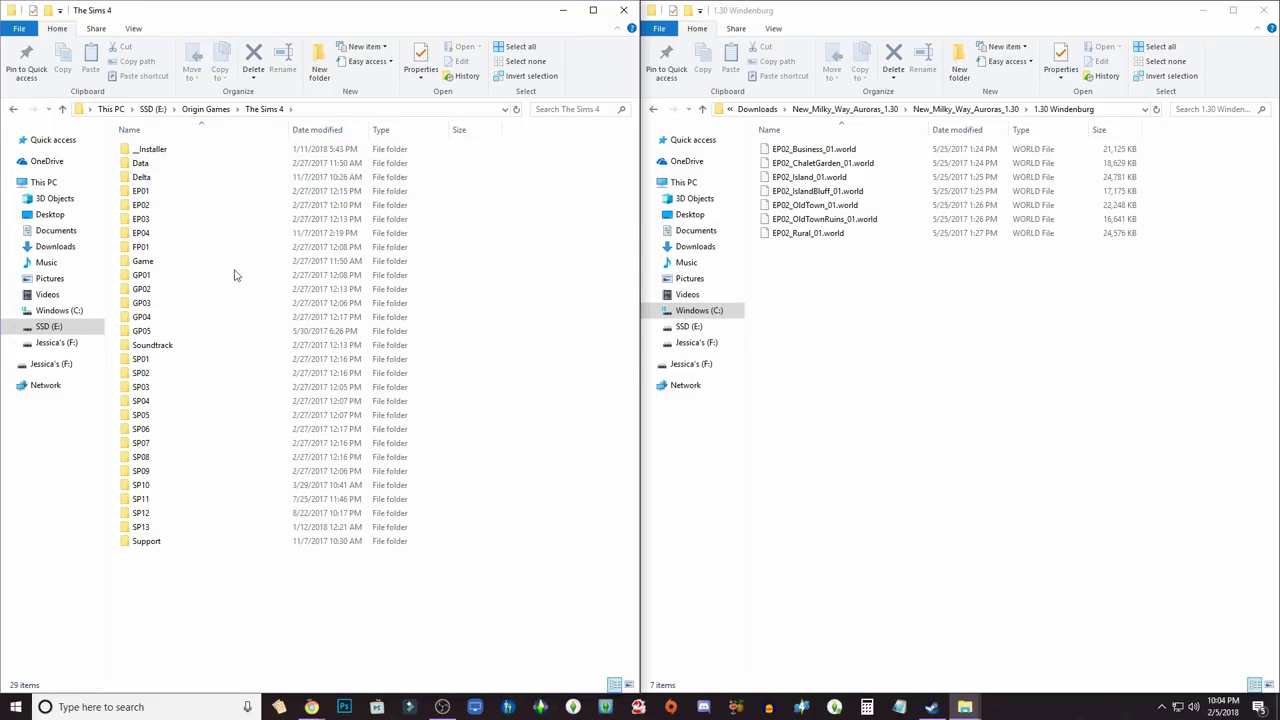
pyautogui.click(12, 110)
pyautogui.rightClick(172, 177)
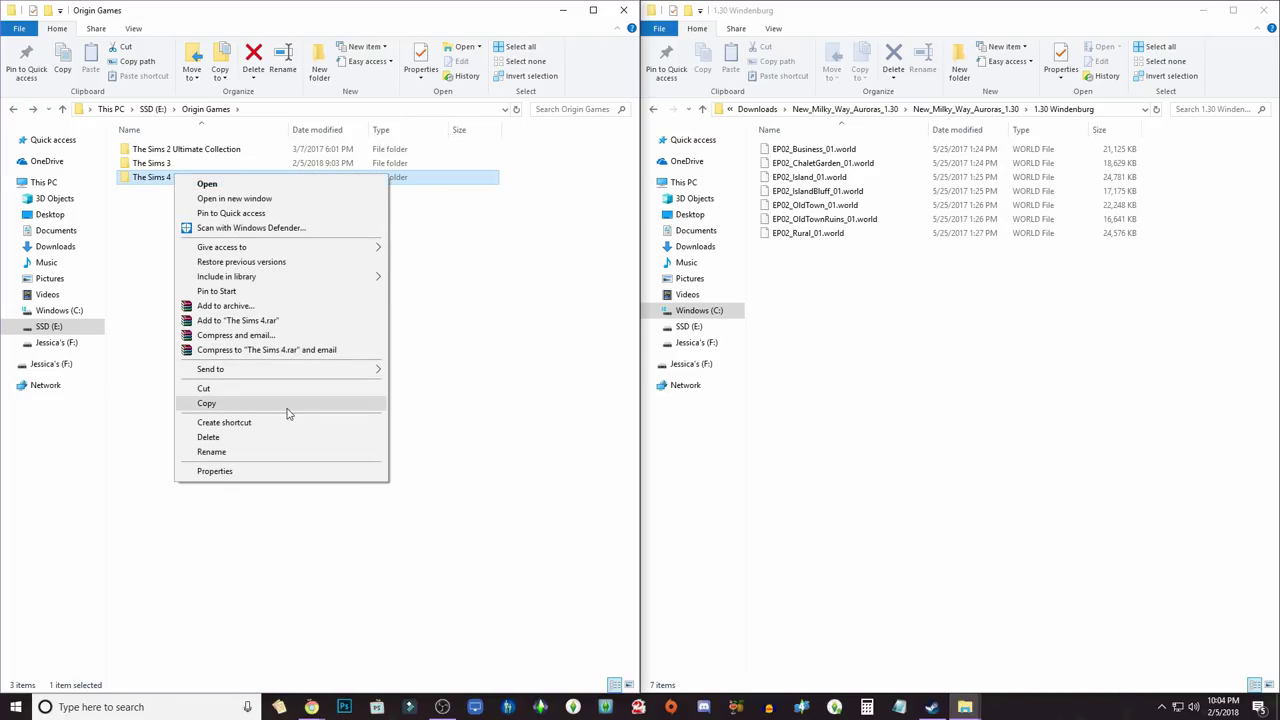
pyautogui.click(566, 403)
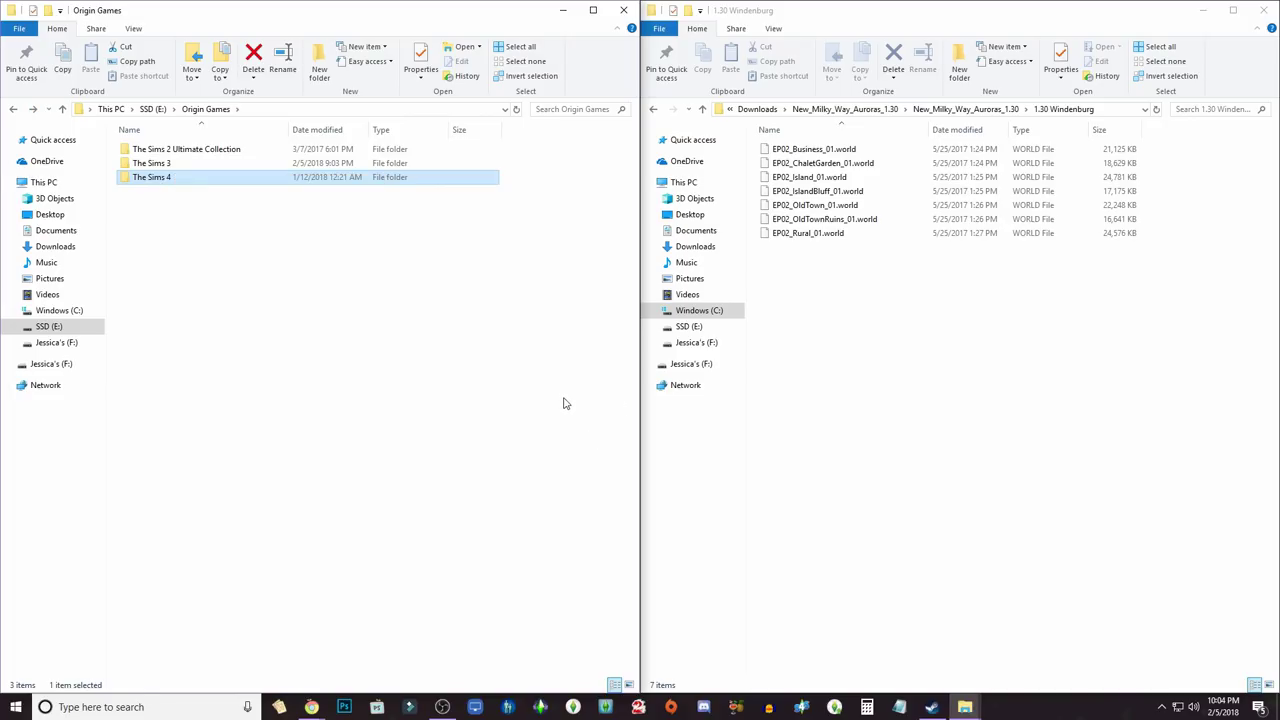
pyautogui.click(561, 415)
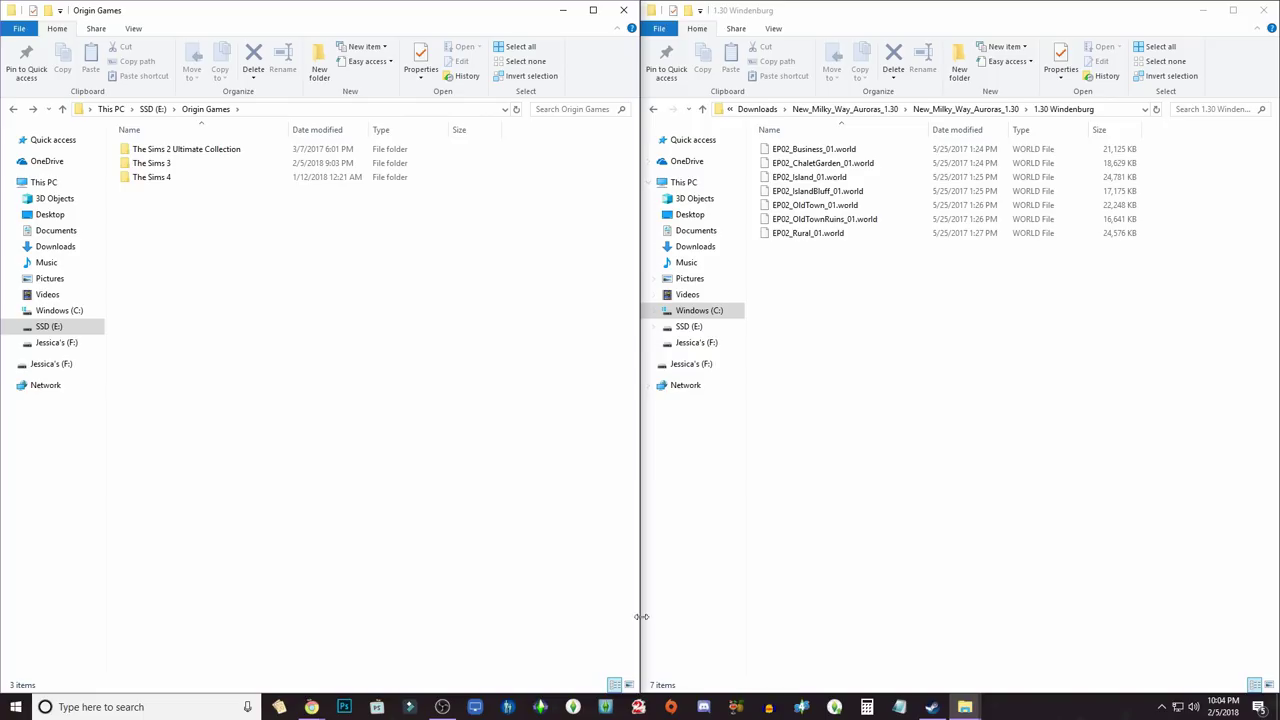
# Step: Return to the Astral Lights Tumblr post in Chrome and close the failed NoBlu redirect tab
pyautogui.click(574, 707)
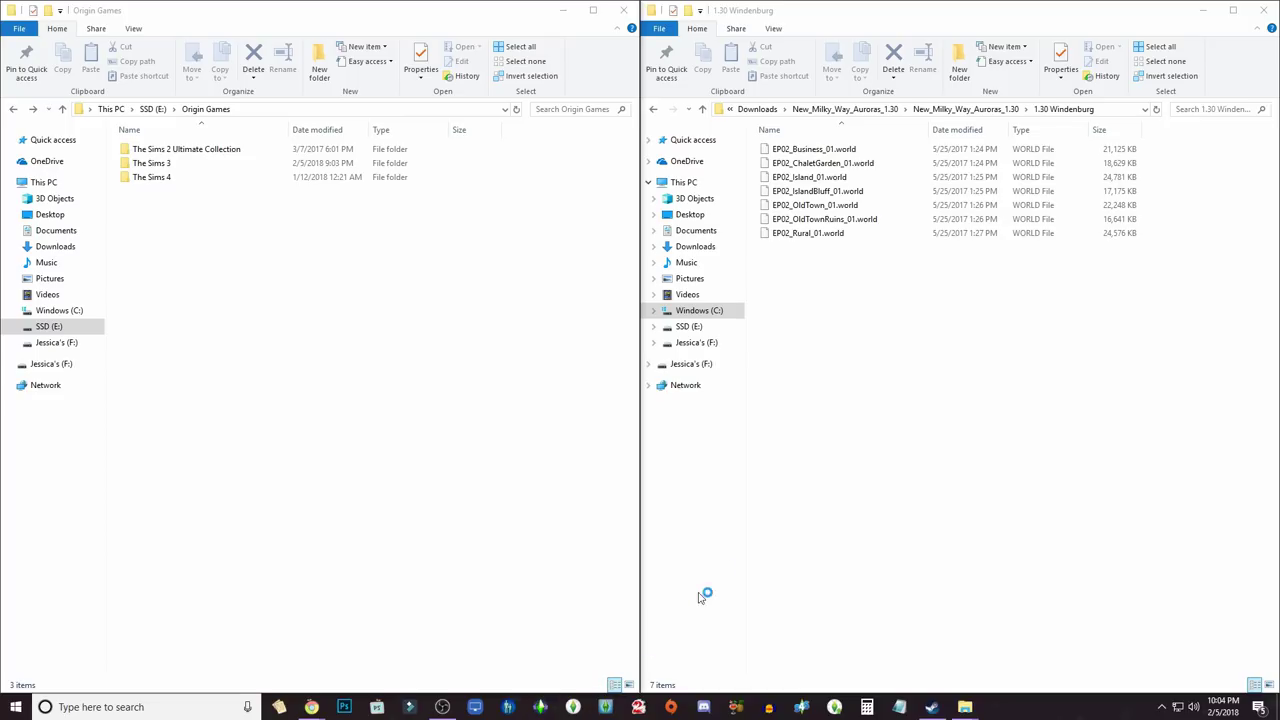
pyautogui.click(564, 11)
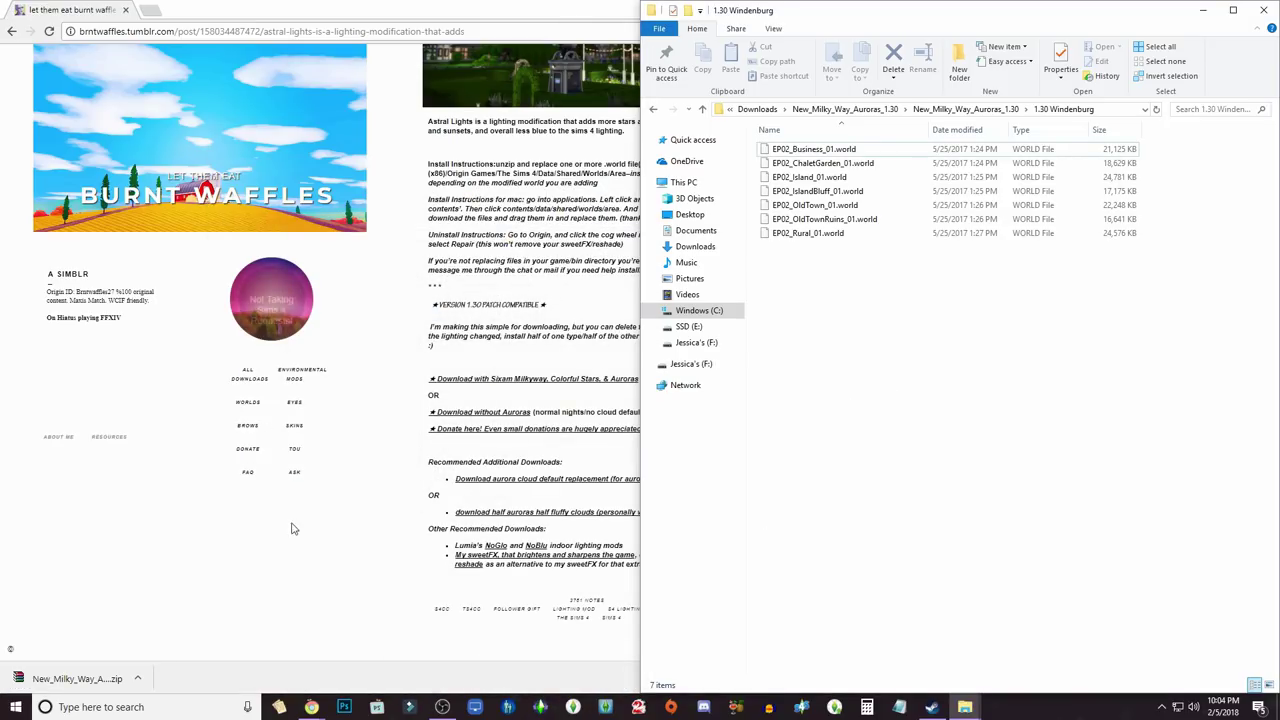
pyautogui.click(292, 532)
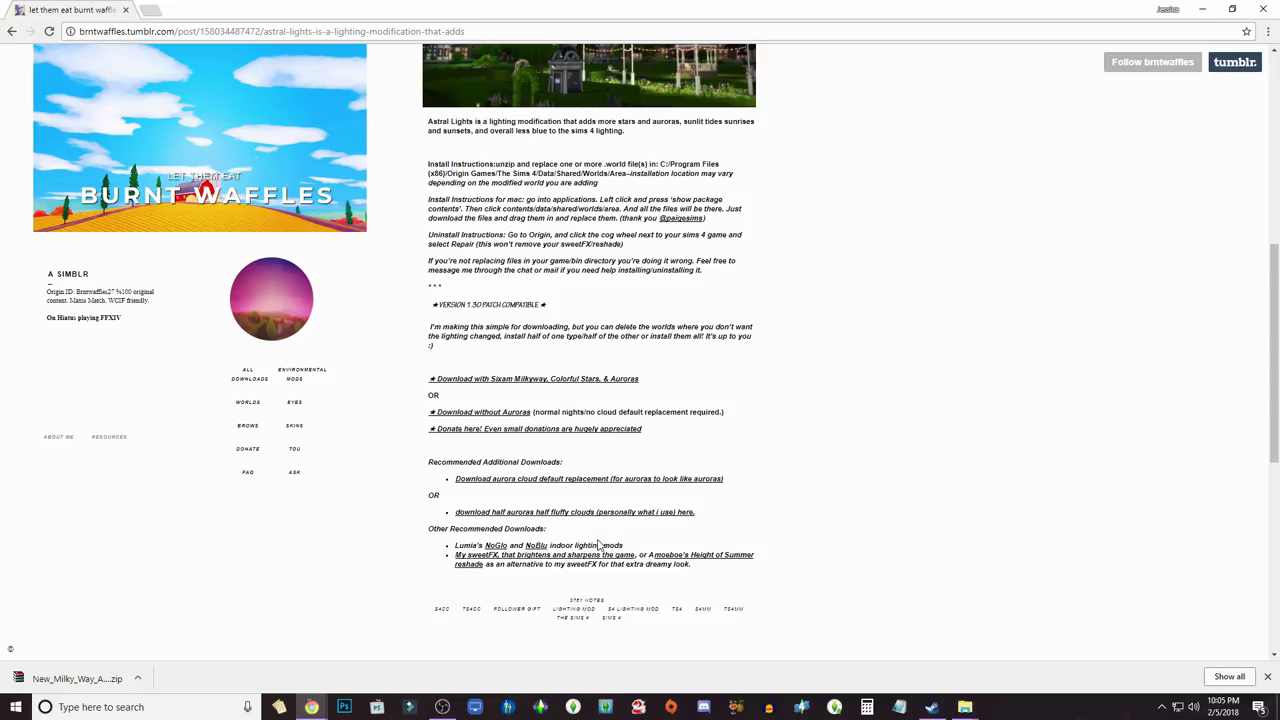
pyautogui.click(537, 546)
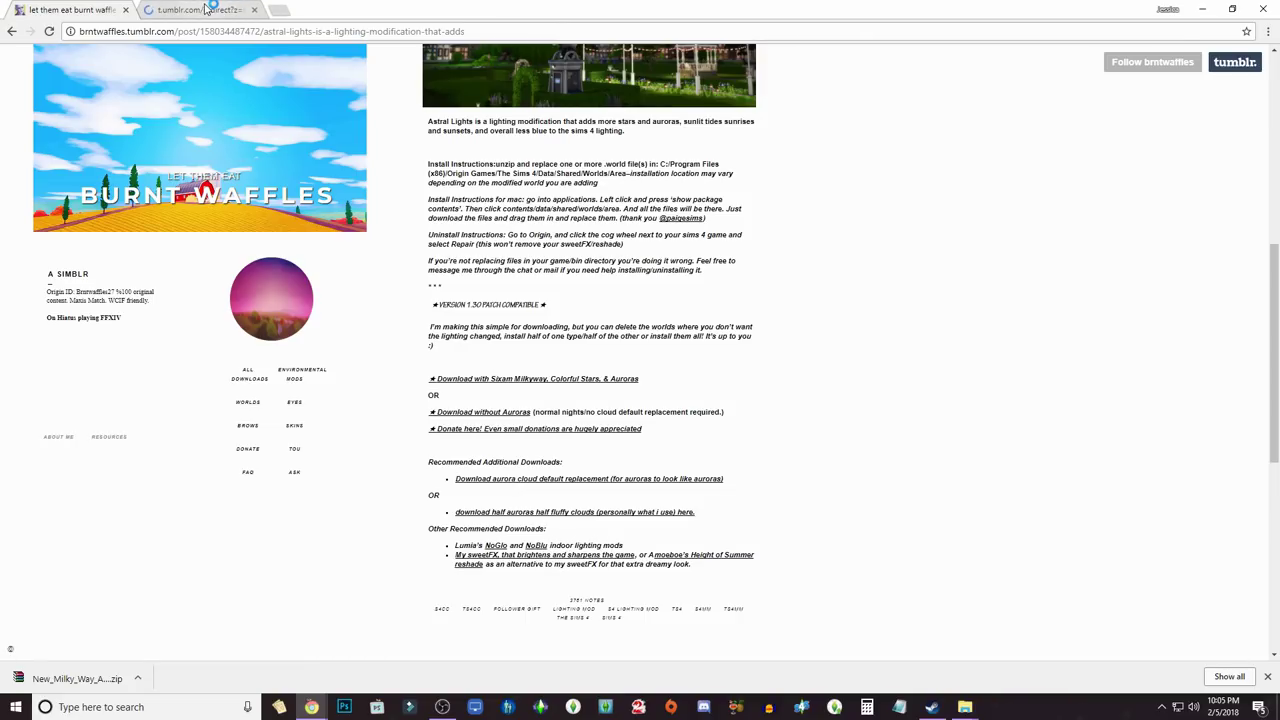
pyautogui.click(254, 9)
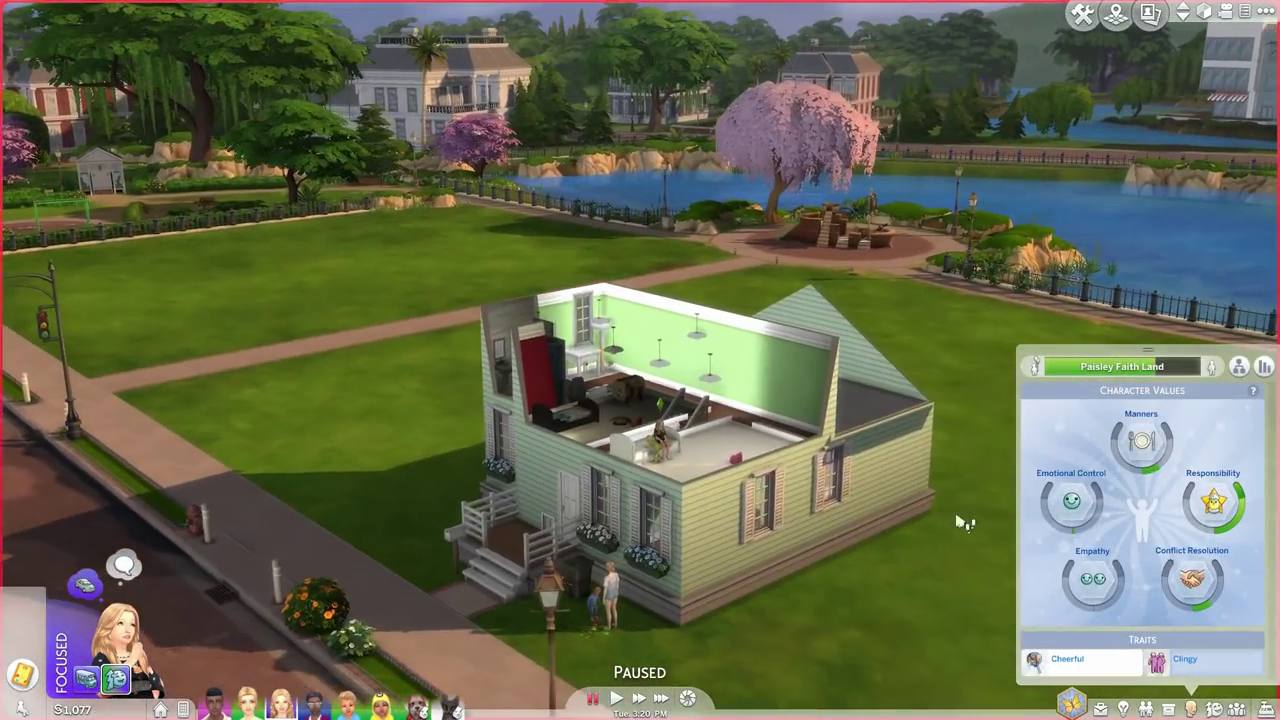
# Step: Orbit around the family's lot, show the ground-floor interior, and close the character values panel
pyautogui.press('q')
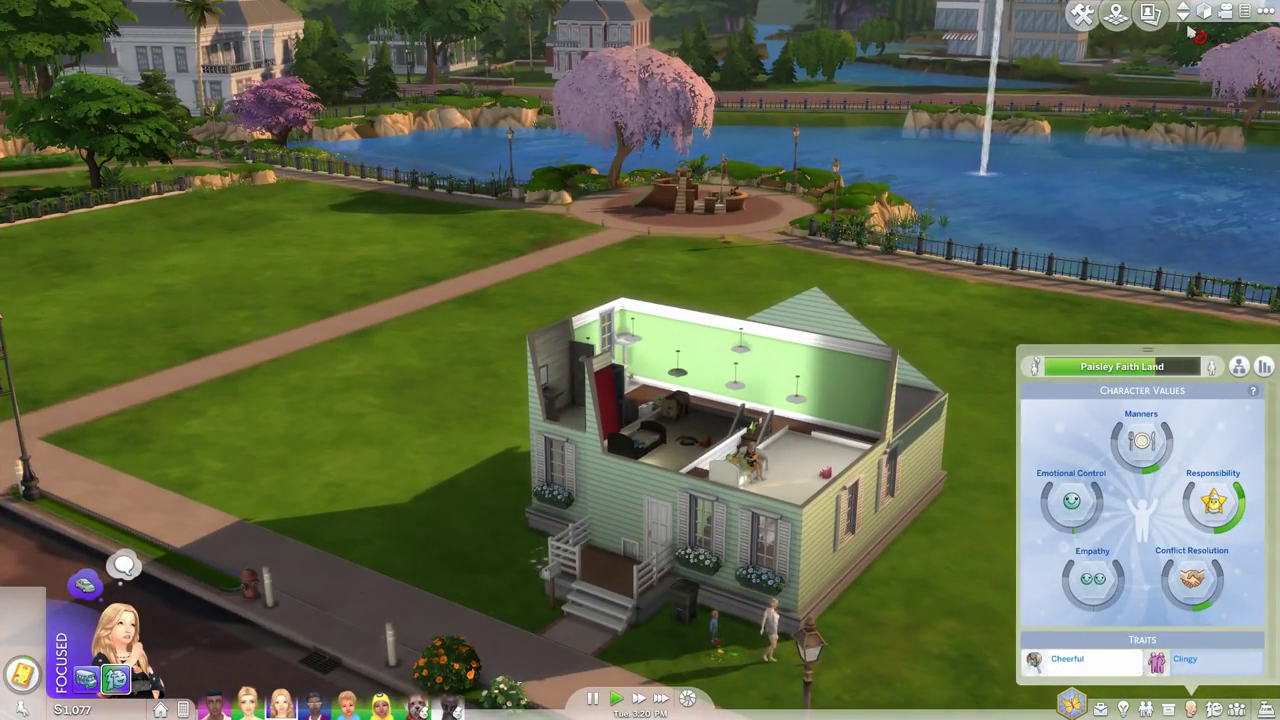
pyautogui.click(1187, 16)
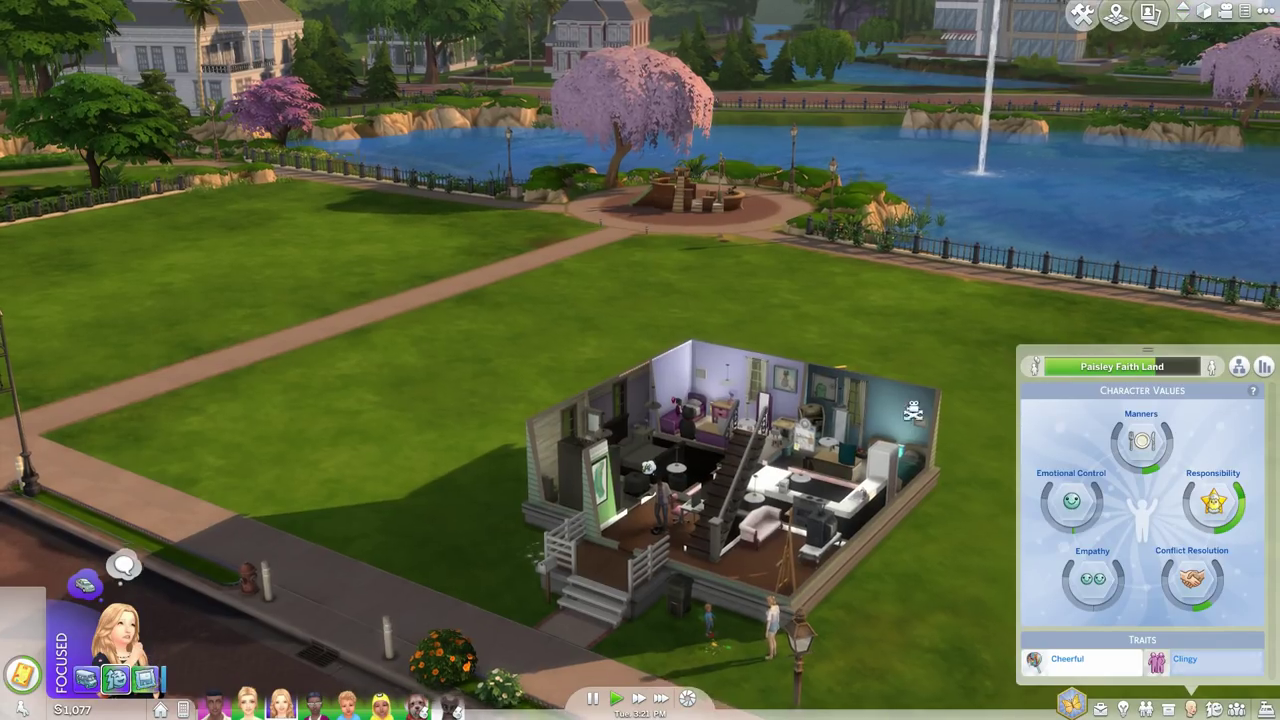
pyautogui.press('Escape')
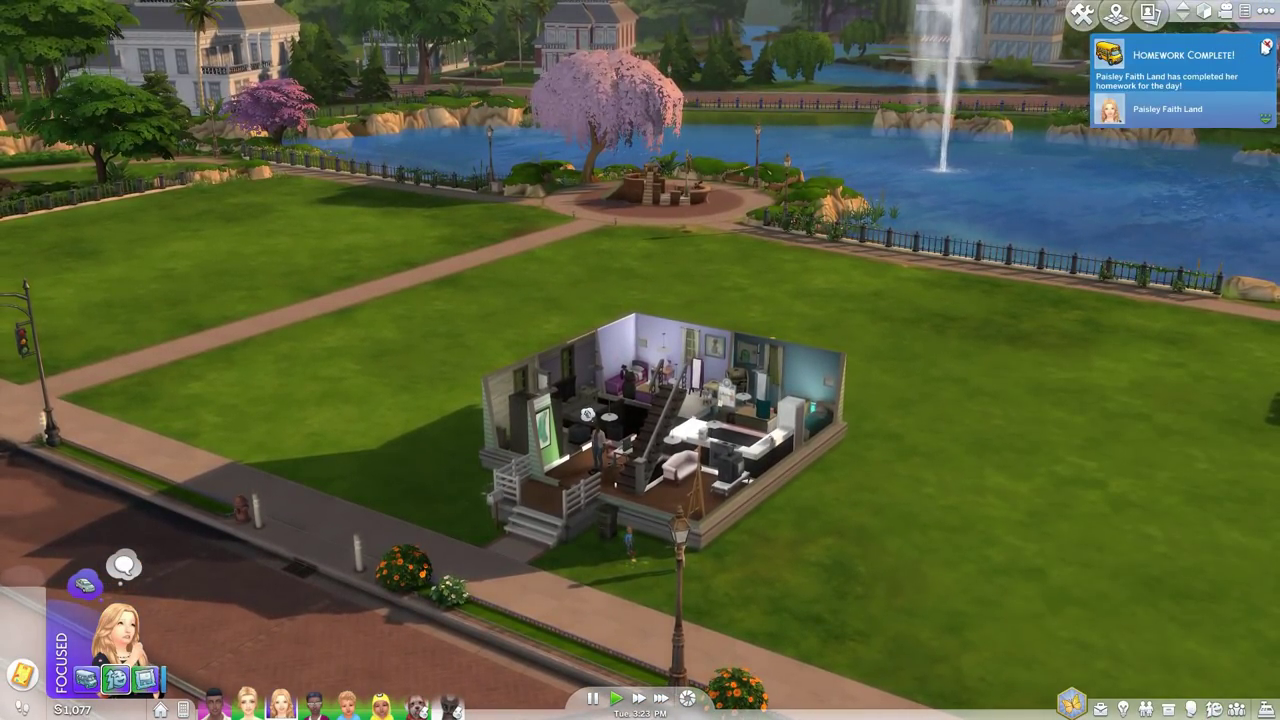
pyautogui.scroll(4, 843, 523)
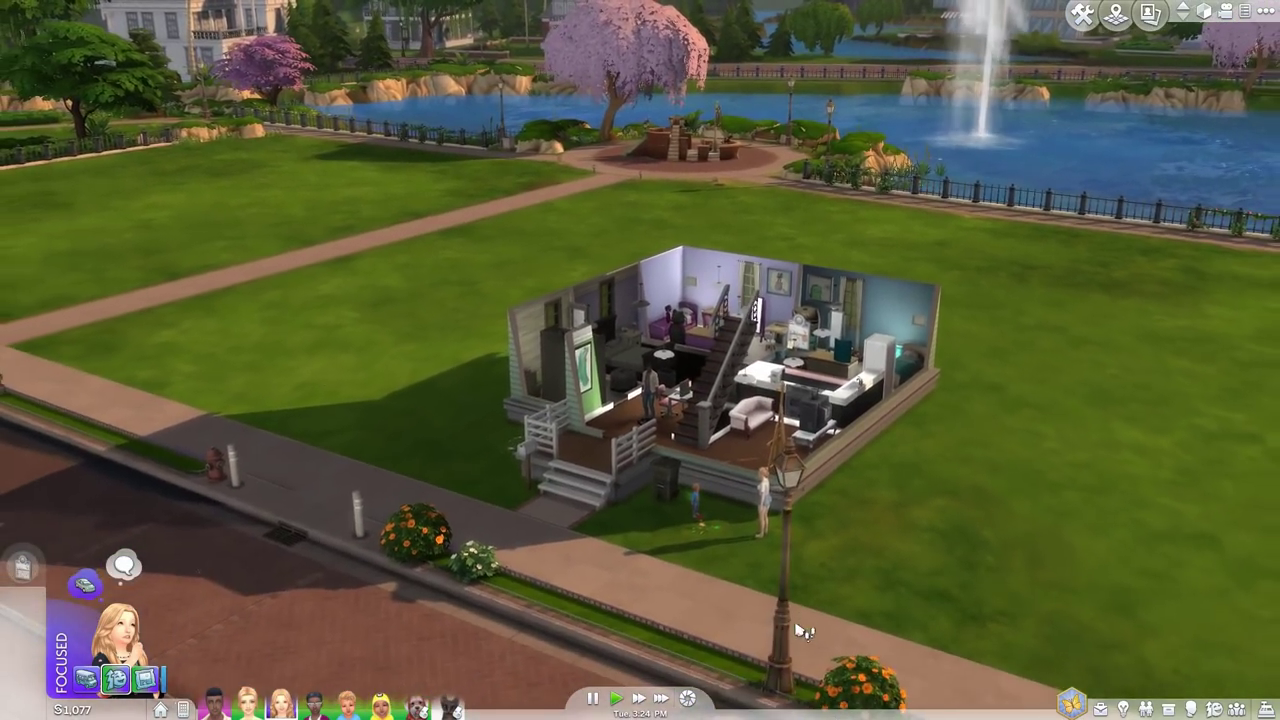
pyautogui.scroll(3, 893, 476)
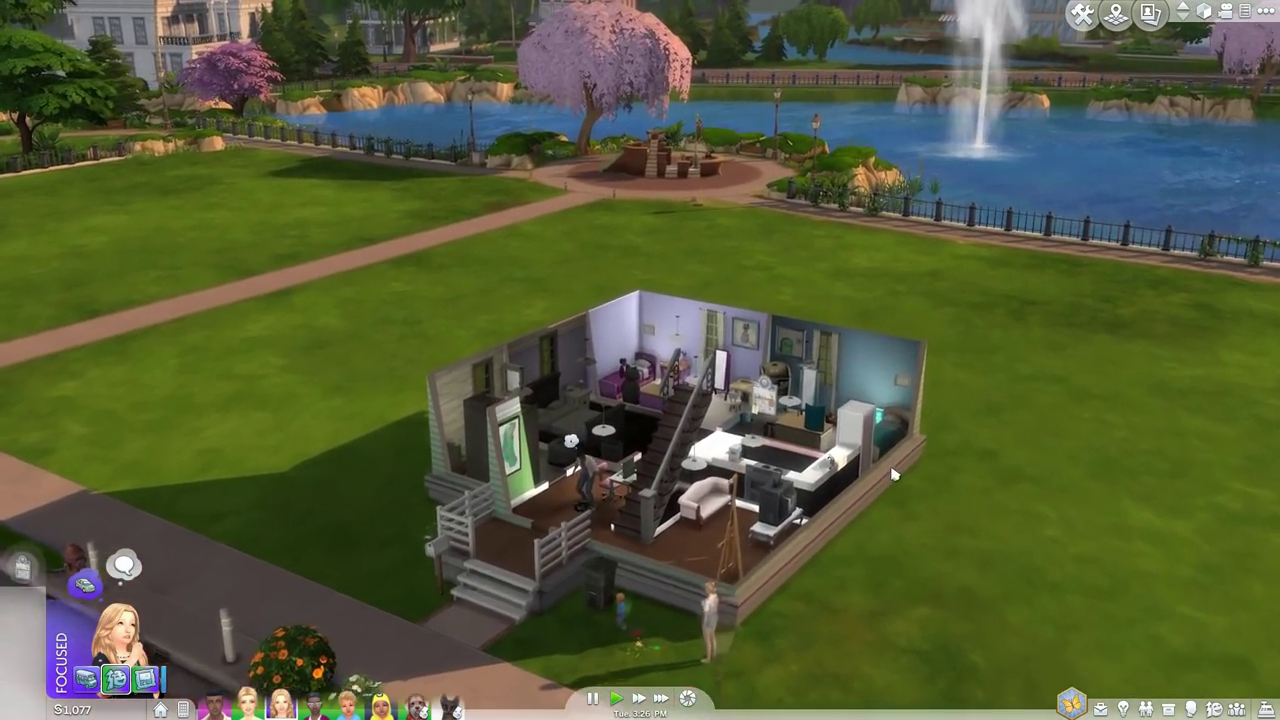
pyautogui.scroll(-3, 893, 476)
pyautogui.scroll(3, 838, 378)
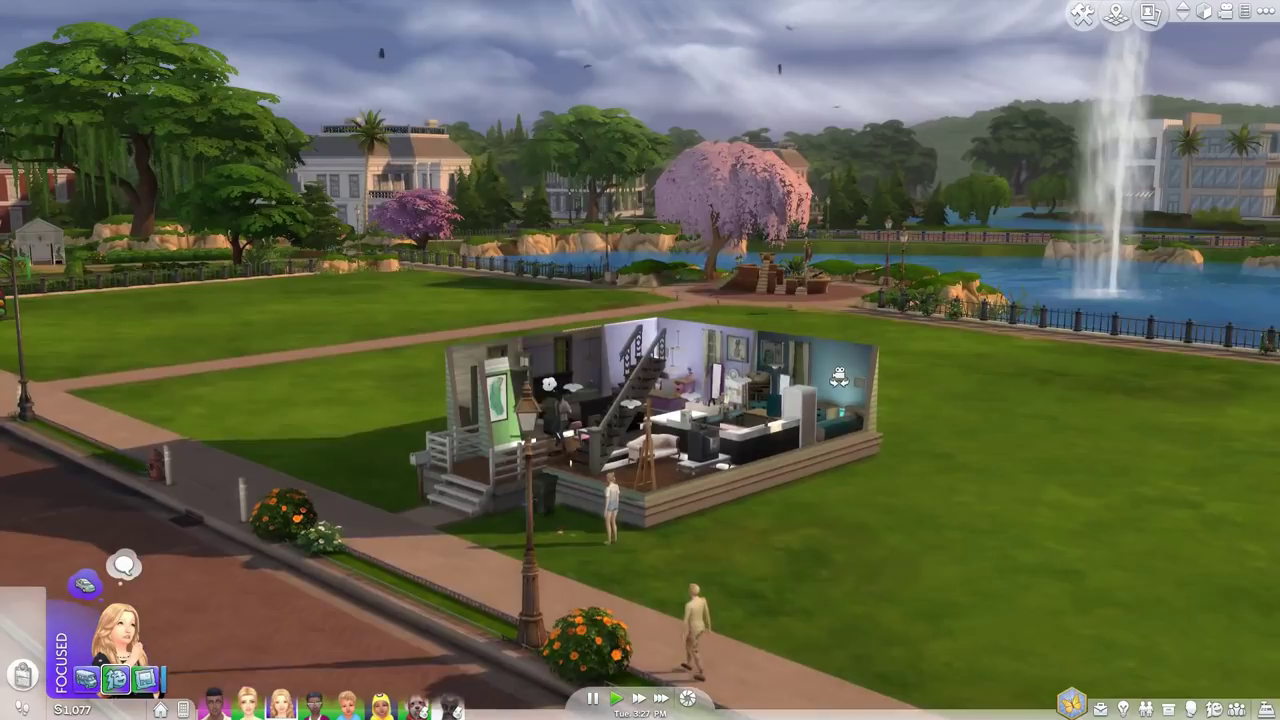
pyautogui.scroll(-3, 838, 378)
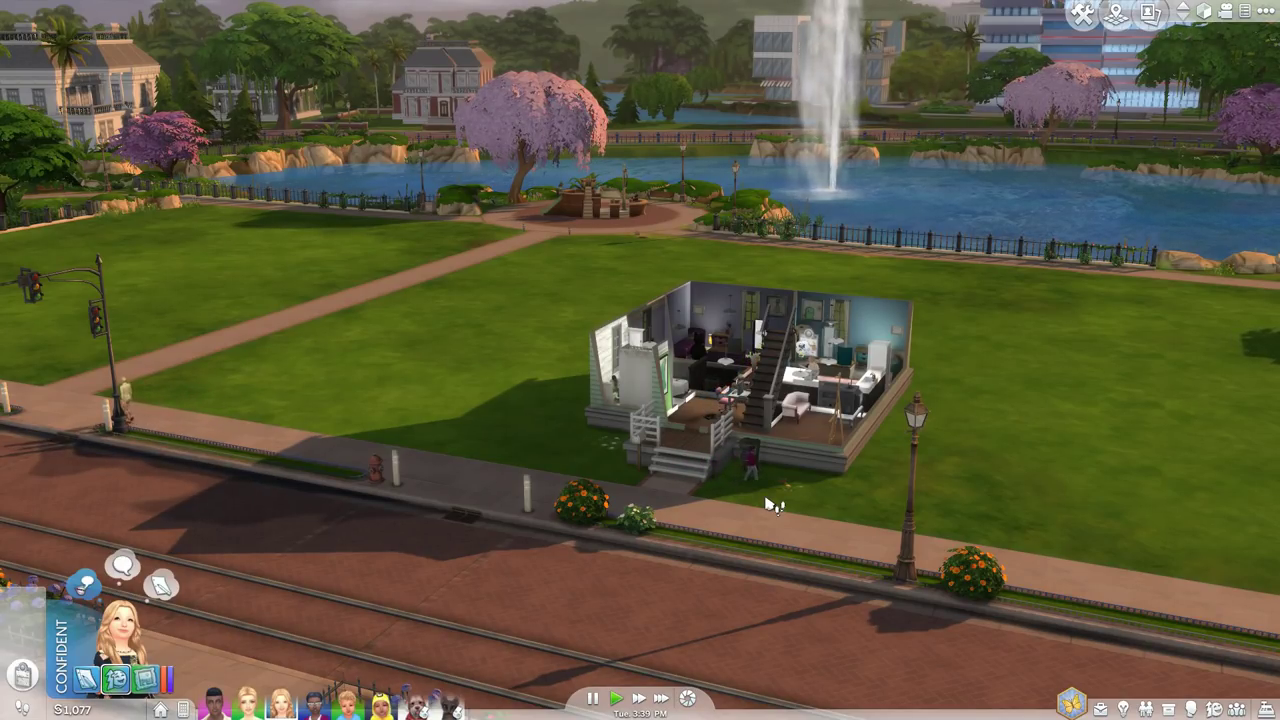
# Step: Tilt toward the sky, then fly at street level past the yellow house and lawn to the fountain
pyautogui.press('q')
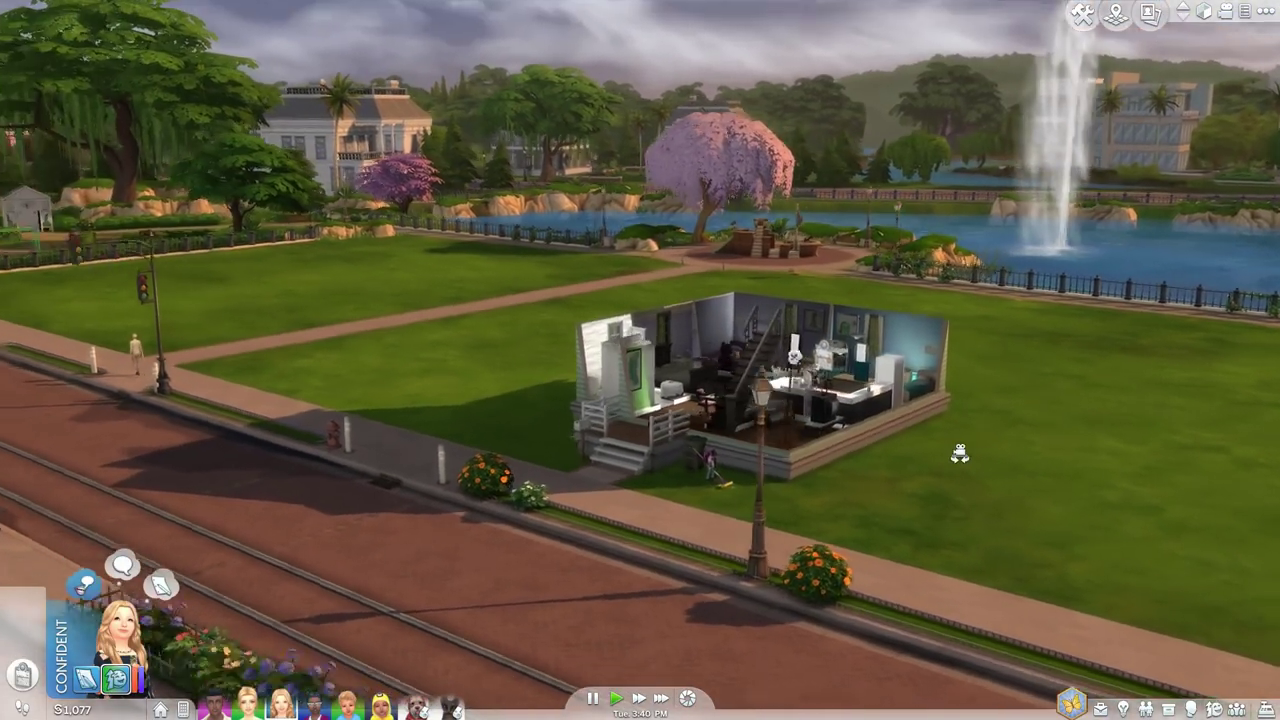
pyautogui.press('Tab')
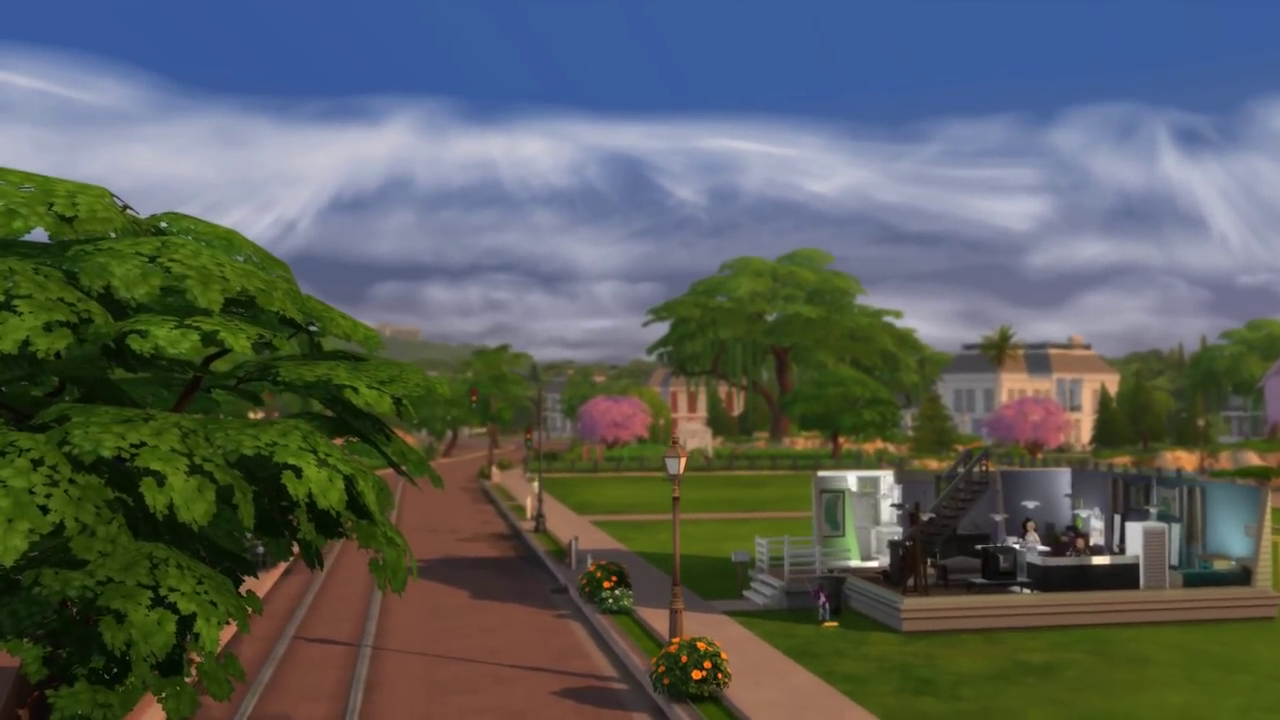
pyautogui.press('Tab')
pyautogui.press('w')
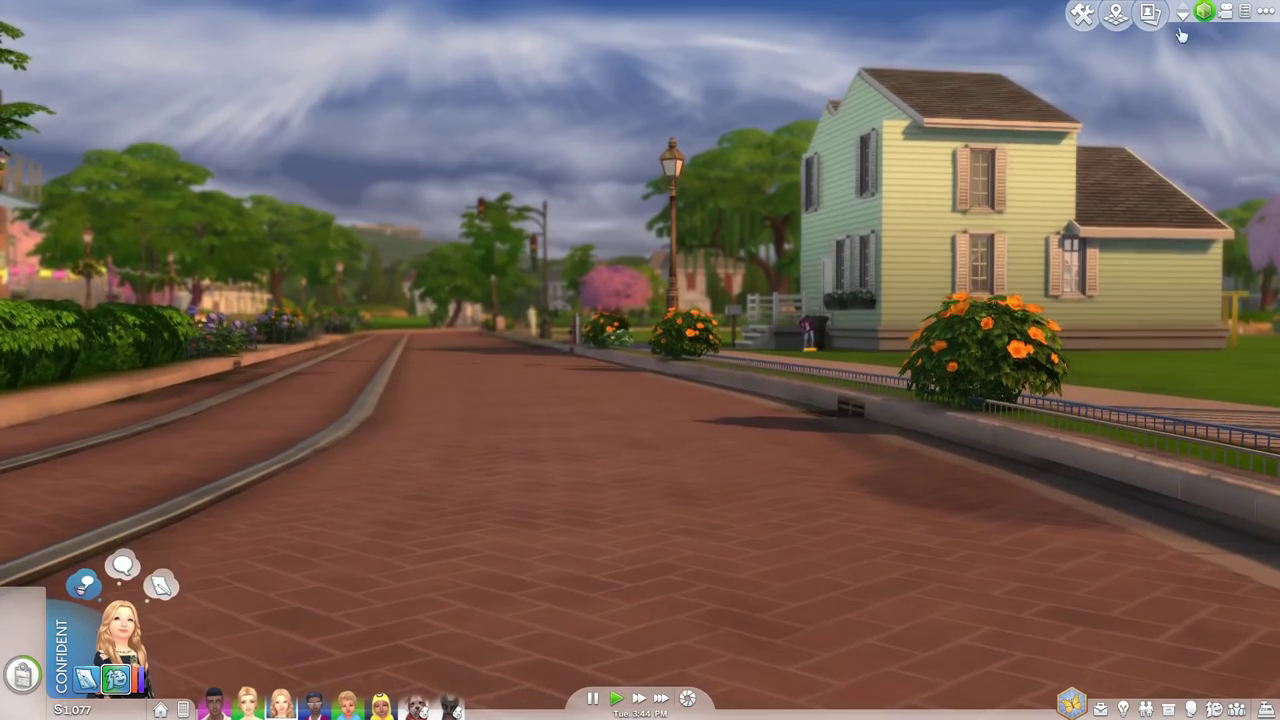
pyautogui.press('a')
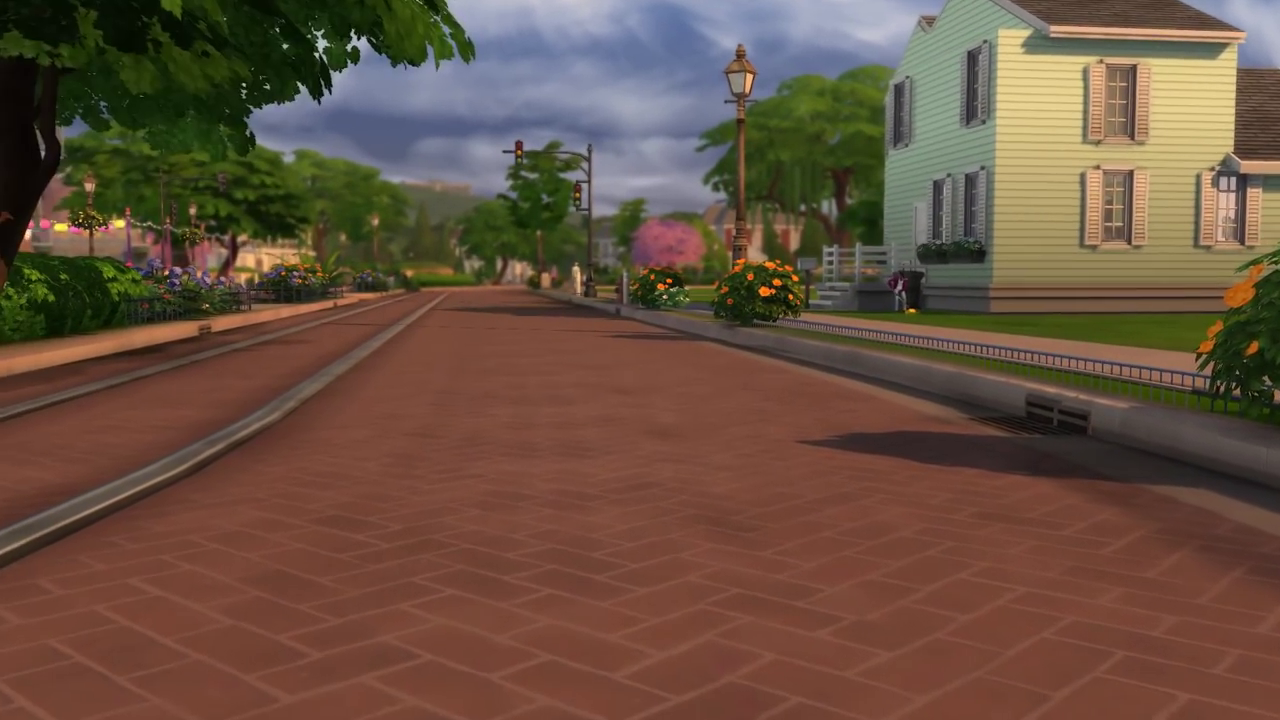
pyautogui.press('w')
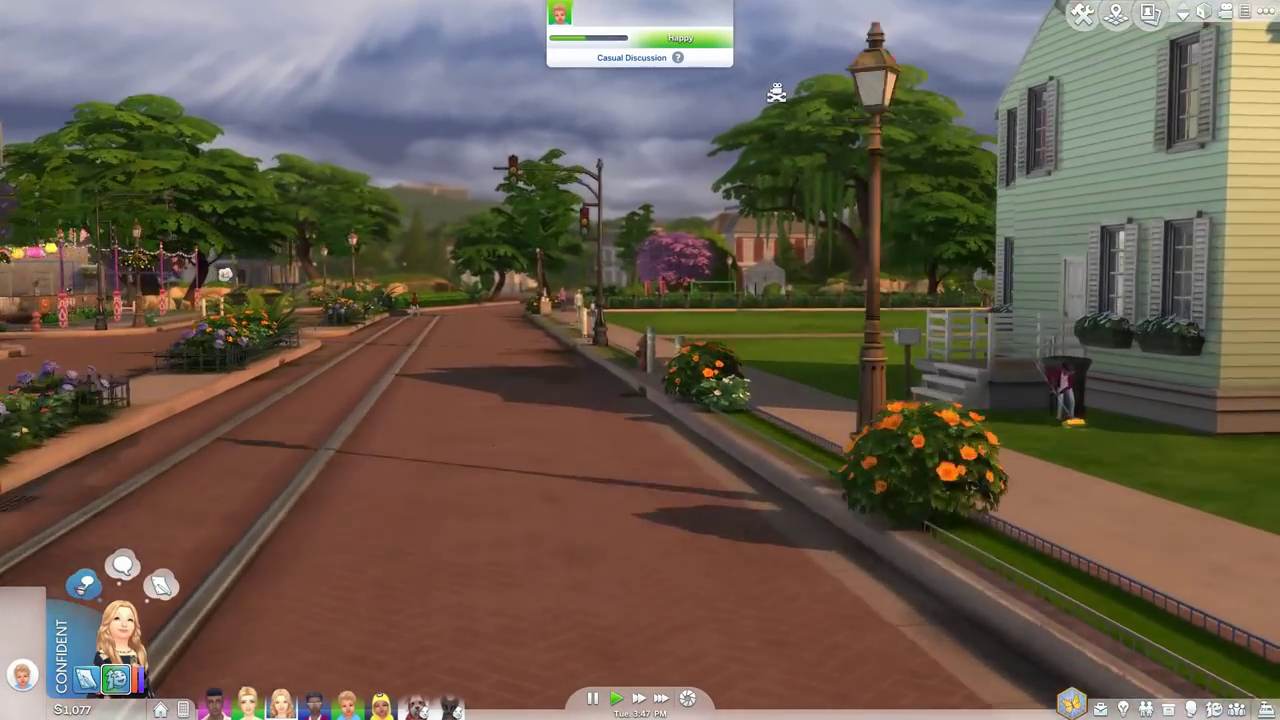
pyautogui.press('e')
pyautogui.press('w')
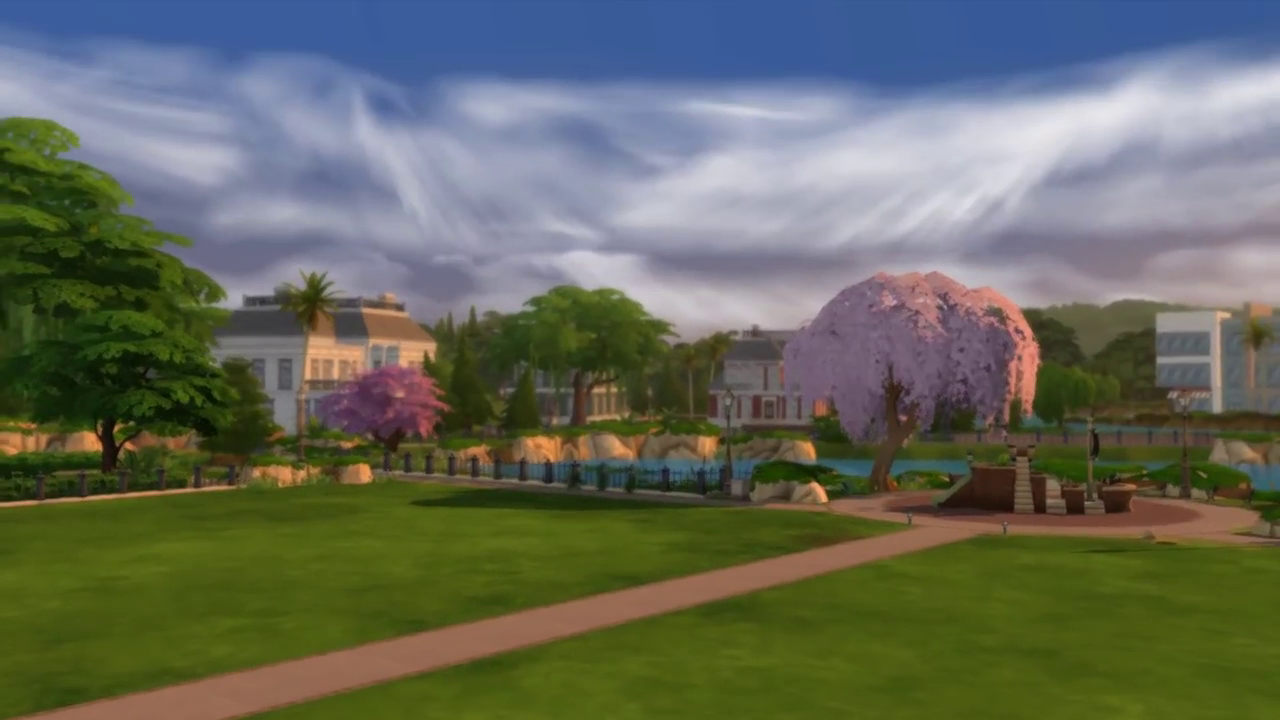
pyautogui.press('e')
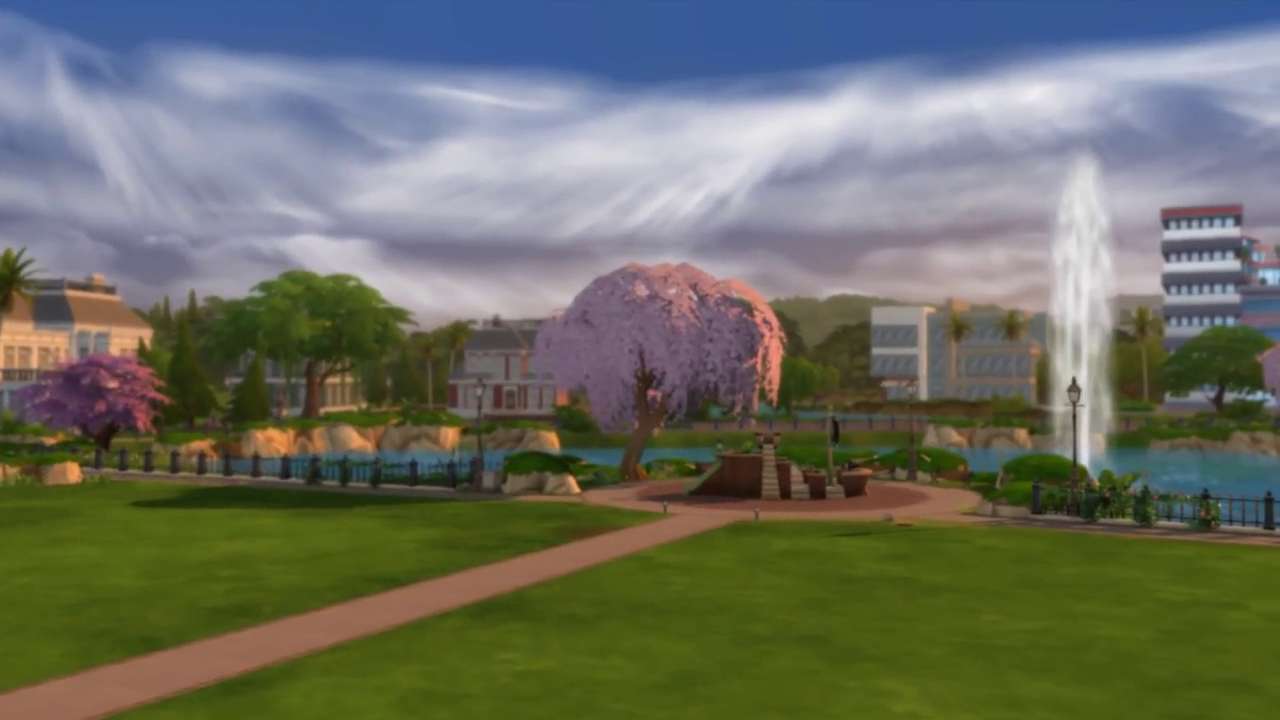
pyautogui.press('Tab')
# Step: Apply Custom graphics with Post Processing Effects off, dismiss the restart notice, and close the menus
pyautogui.press('Escape')
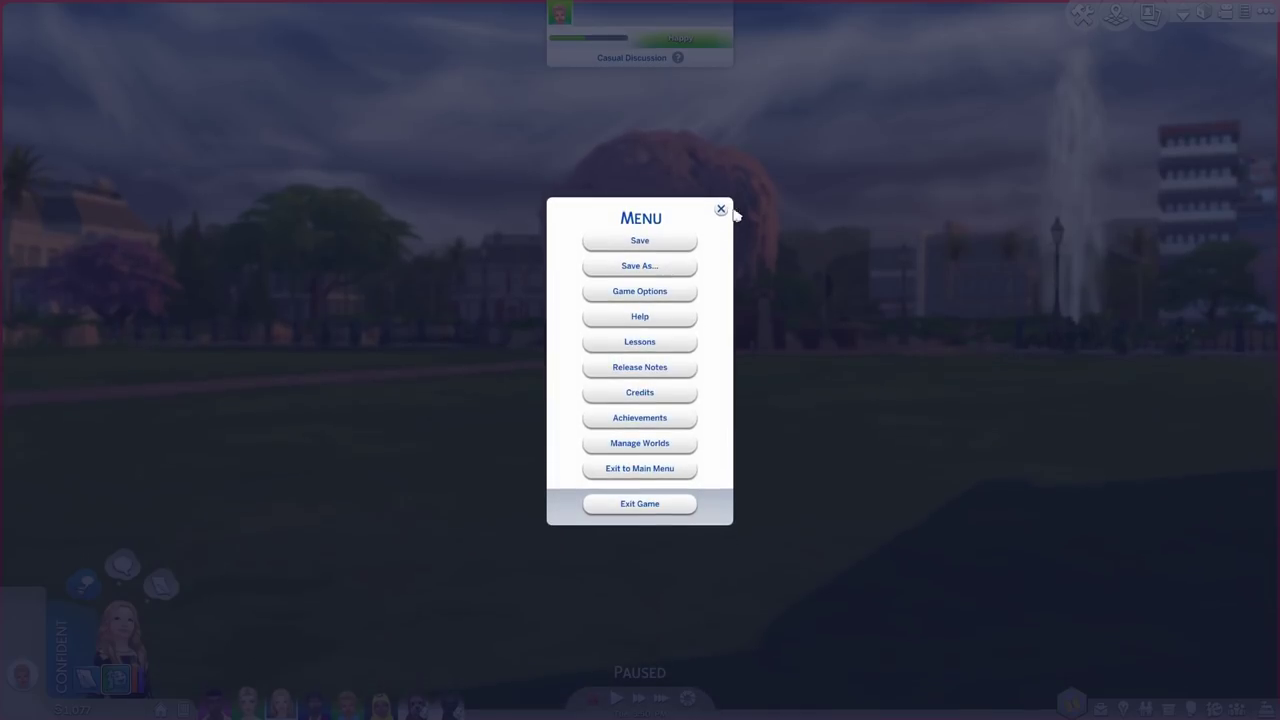
pyautogui.click(671, 291)
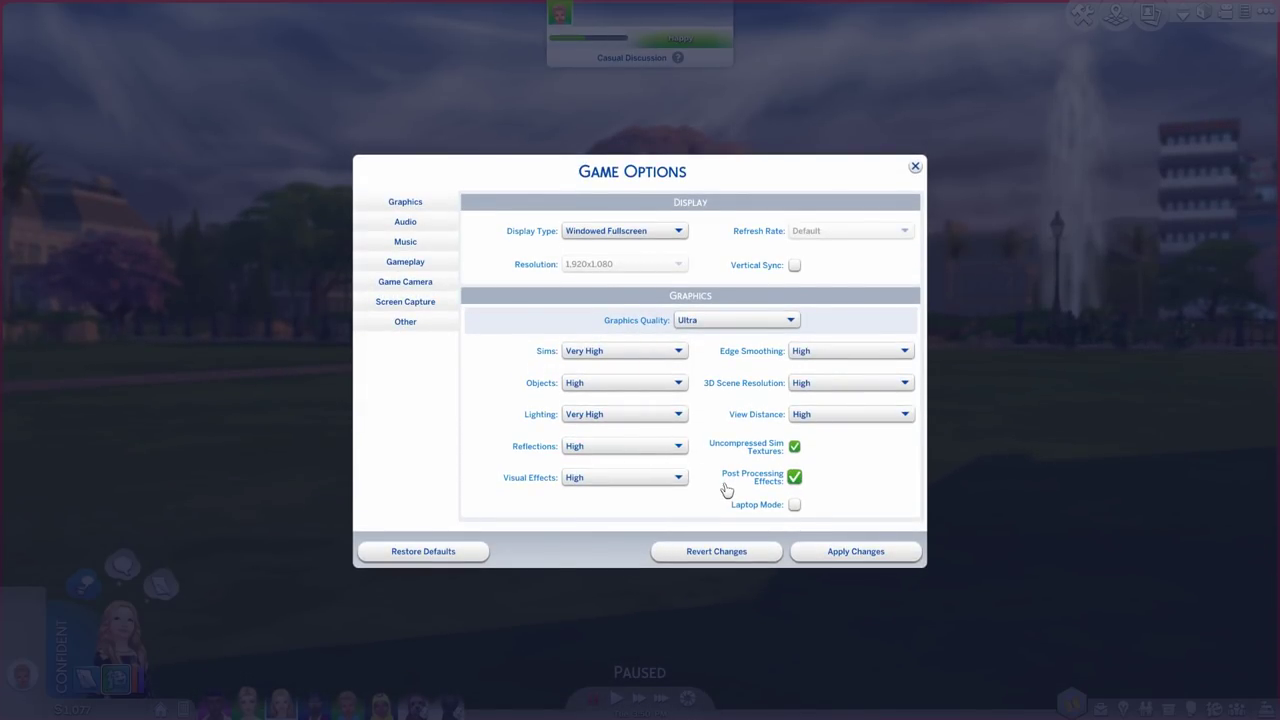
pyautogui.click(820, 548)
pyautogui.click(603, 398)
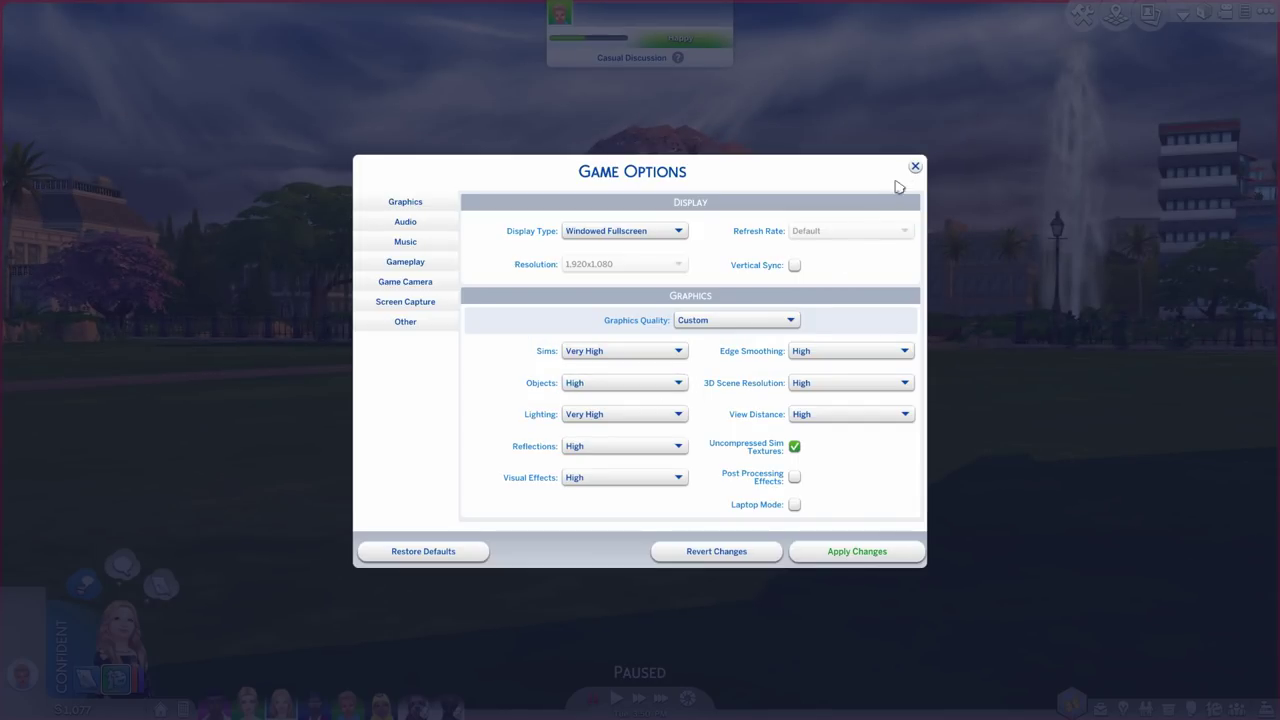
pyautogui.click(915, 166)
pyautogui.click(721, 210)
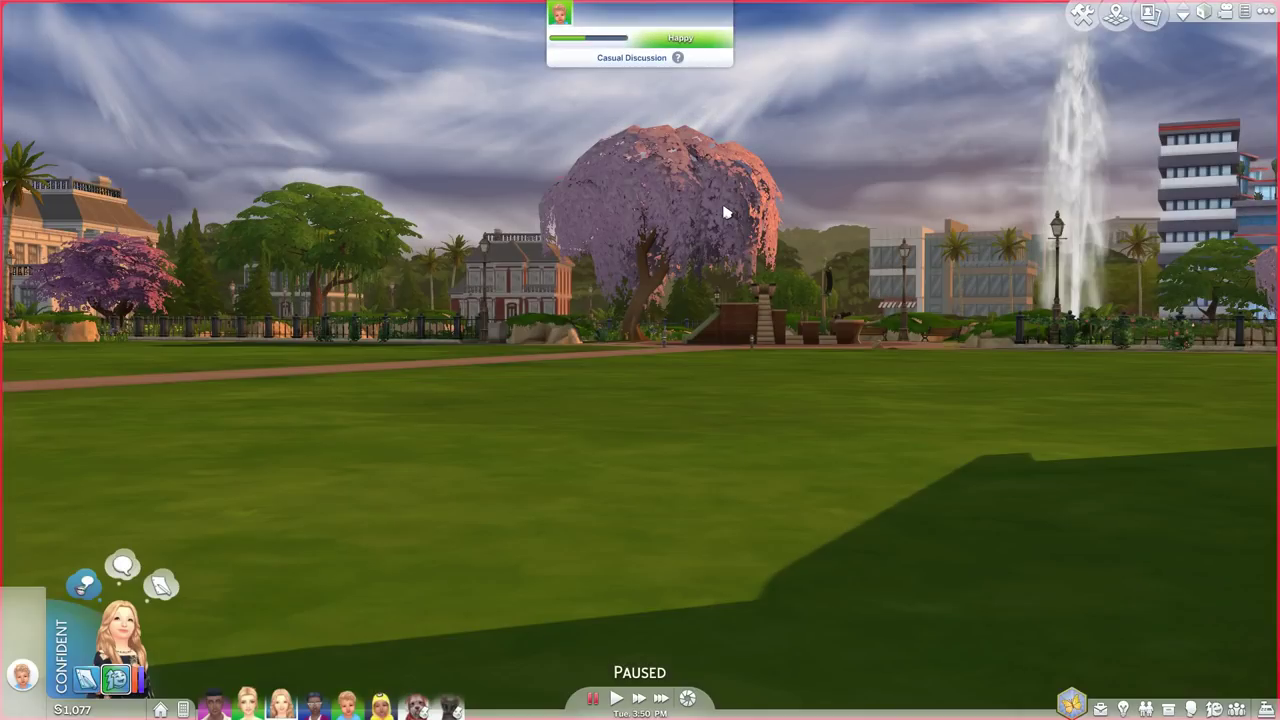
# Step: Hide the interface and move the camera forward over the park toward the fountain and sky
pyautogui.press('Tab')
pyautogui.scroll(2, 762, 316)
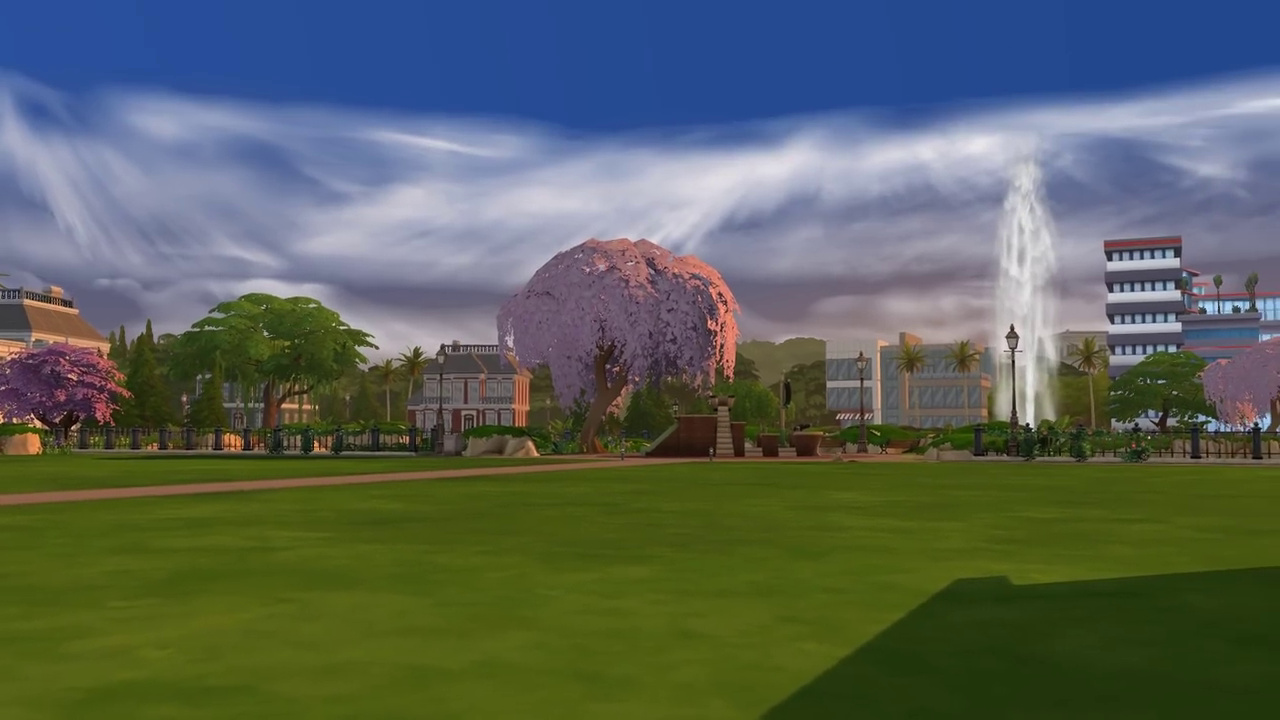
pyautogui.scroll(3, 640, 360)
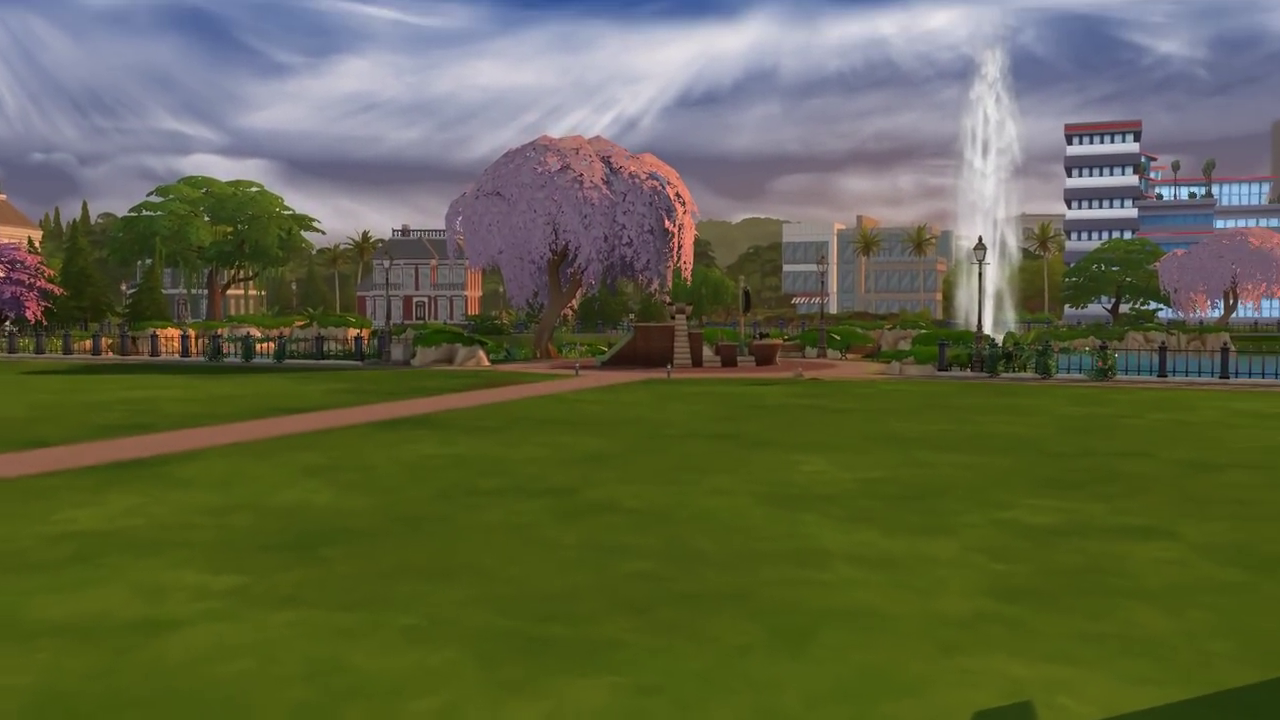
pyautogui.scroll(2, 640, 360)
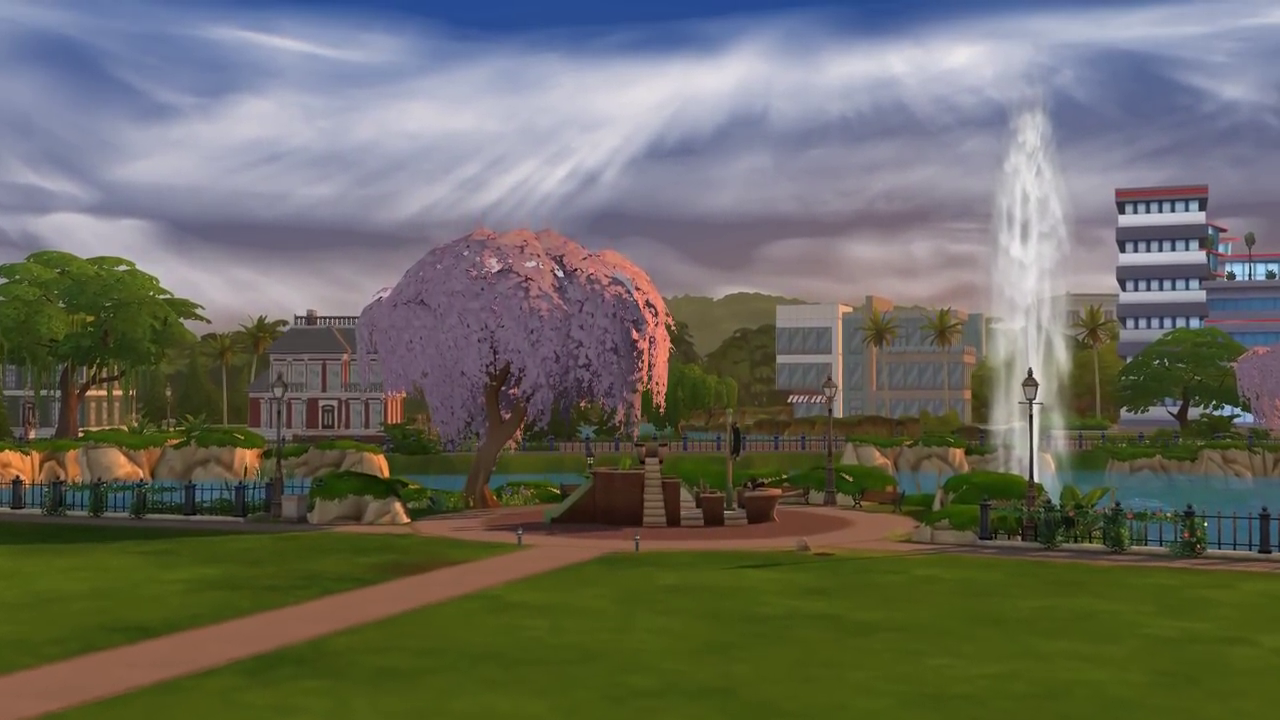